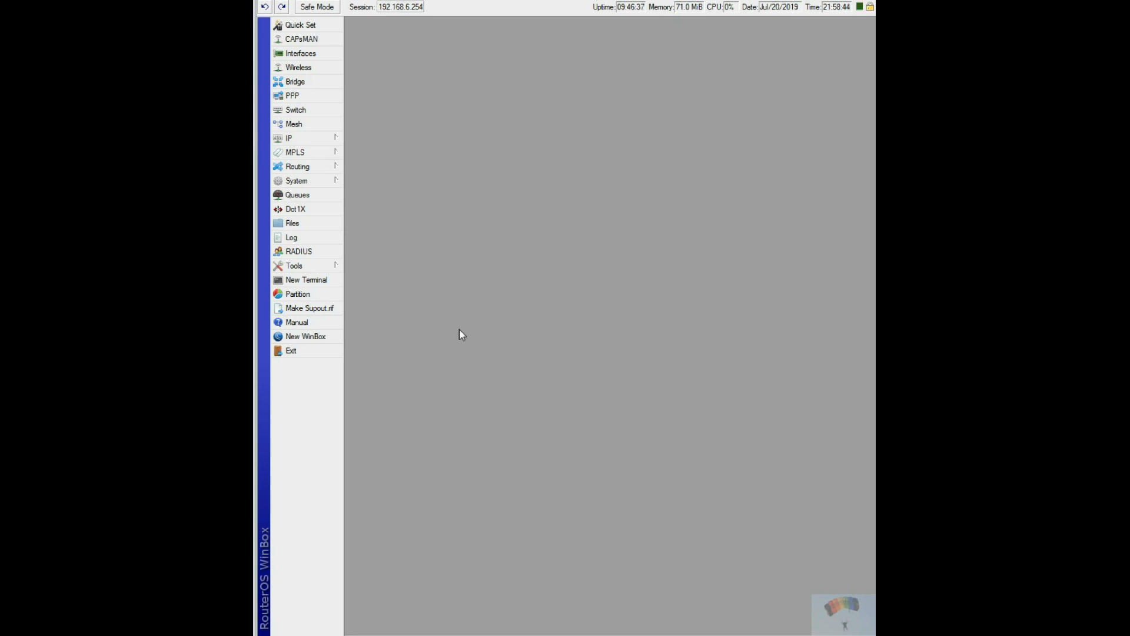
Review the router's interfaces together with the hosts monitored in Netwatch, and close Netwatch.
{"action": "left_click", "coordinate": [292, 52]}
{"action": "left_click", "coordinate": [359, 43]}
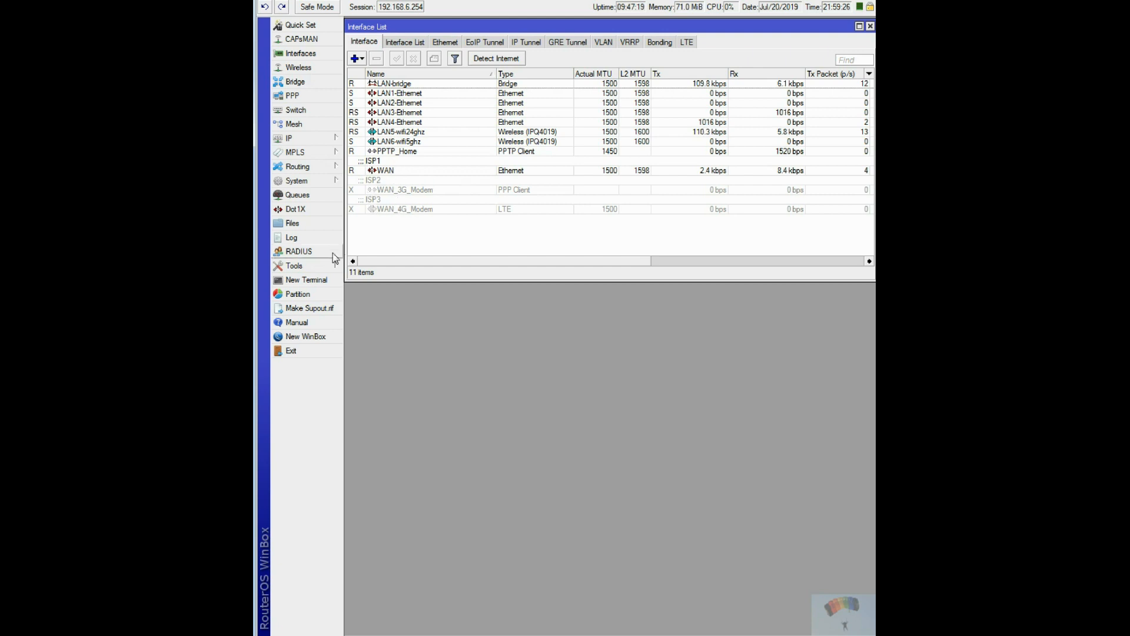
{"action": "left_click", "coordinate": [296, 265]}
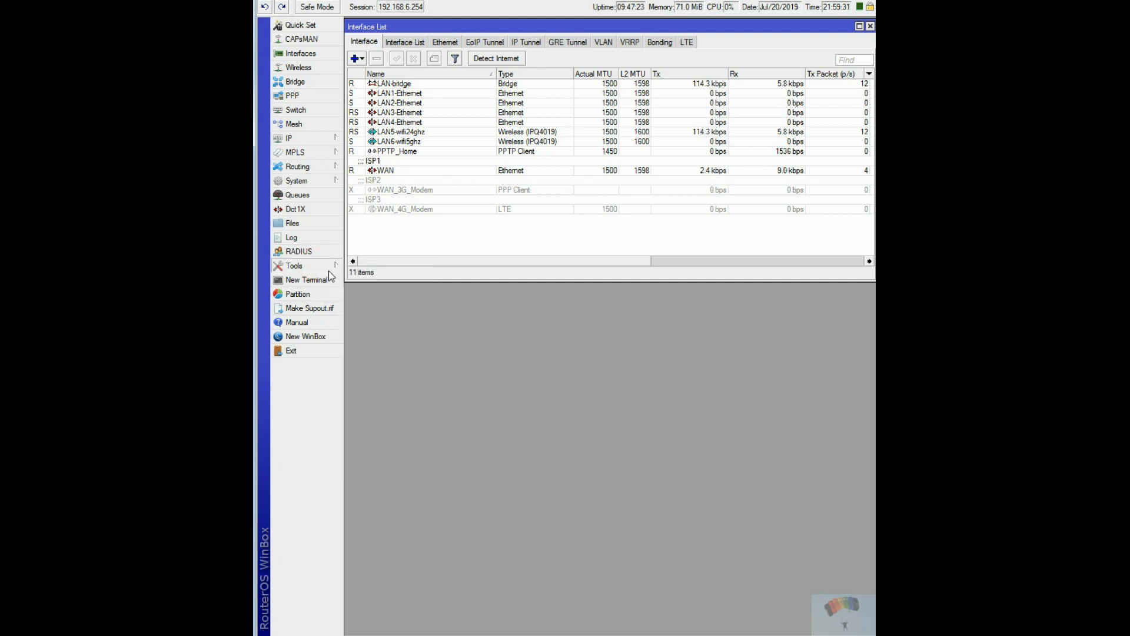
{"action": "left_click", "coordinate": [367, 366]}
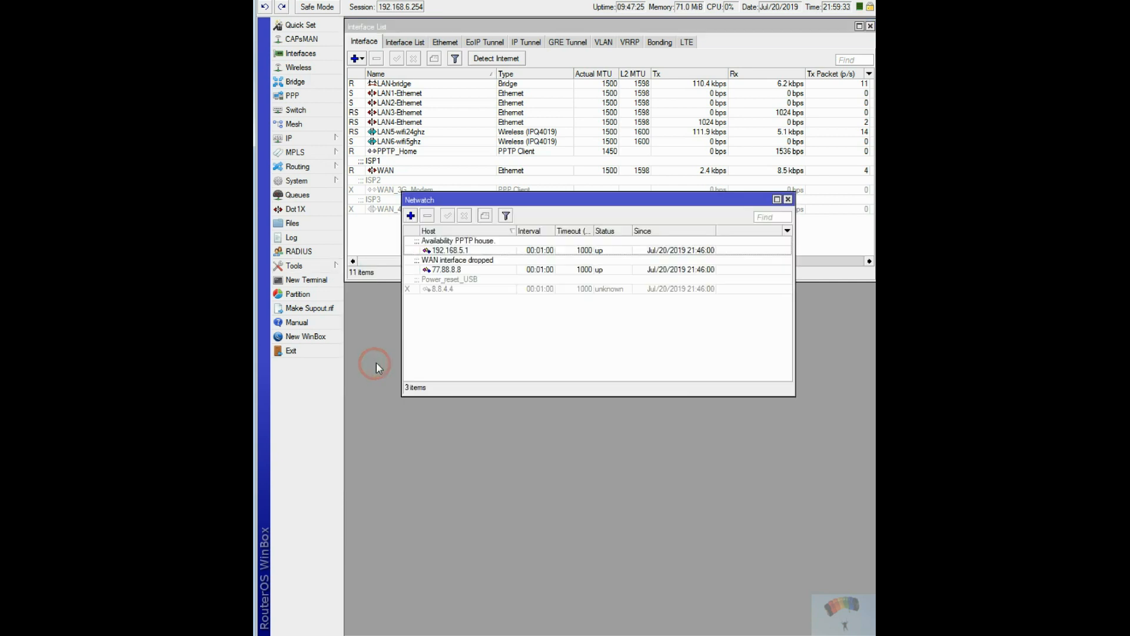
{"action": "left_click_drag", "start_coordinate": [507, 203], "coordinate": [481, 323]}
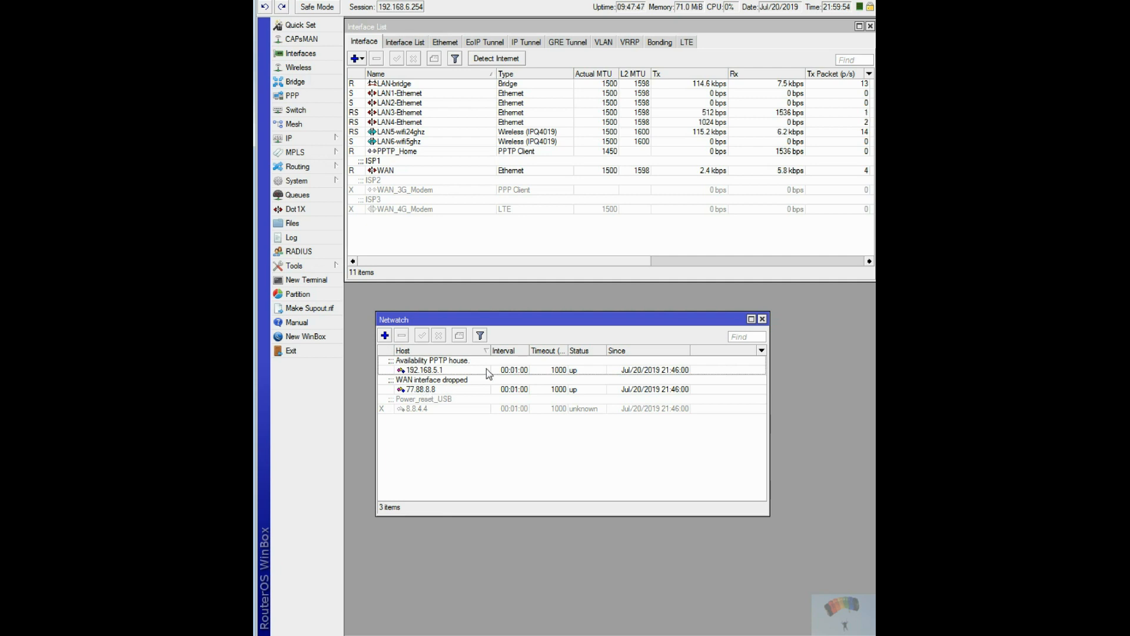
{"action": "left_click", "coordinate": [762, 320]}
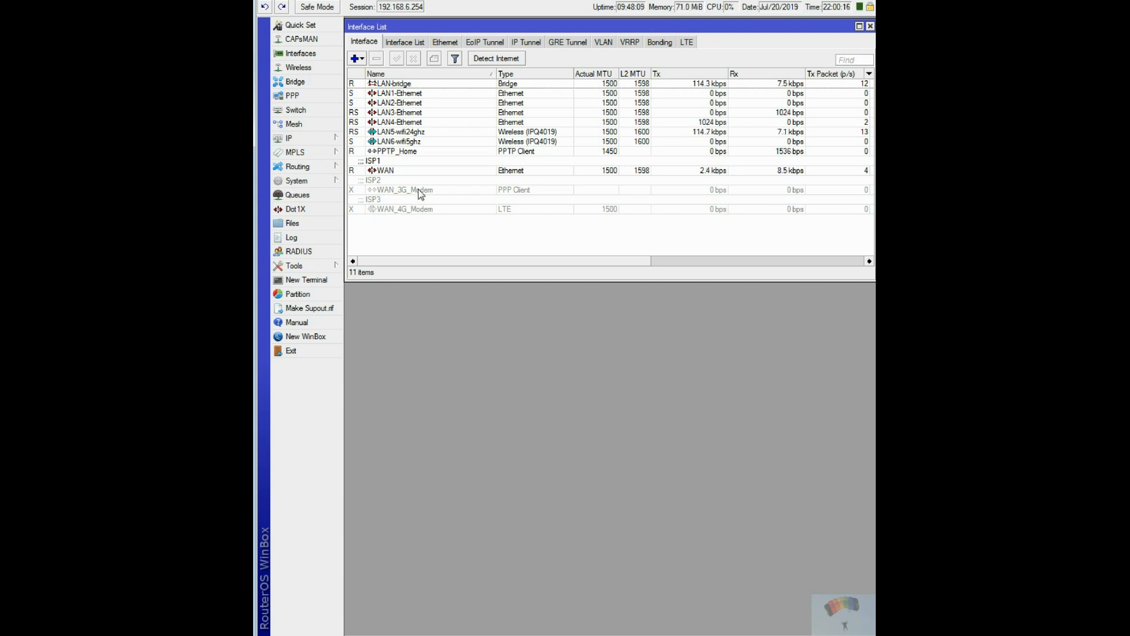
Check the interface list memberships and examine the firewall filter rule "1.29 Drop udp 53 DNS to internet".
{"action": "left_click", "coordinate": [404, 40]}
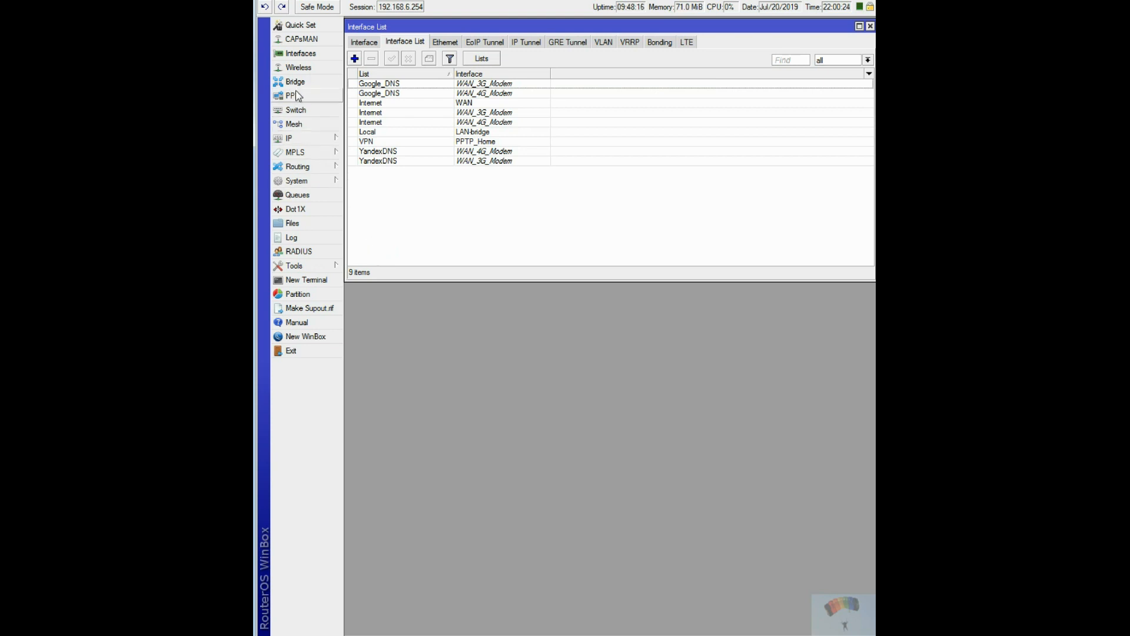
{"action": "left_click", "coordinate": [304, 139]}
{"action": "left_click", "coordinate": [261, 213]}
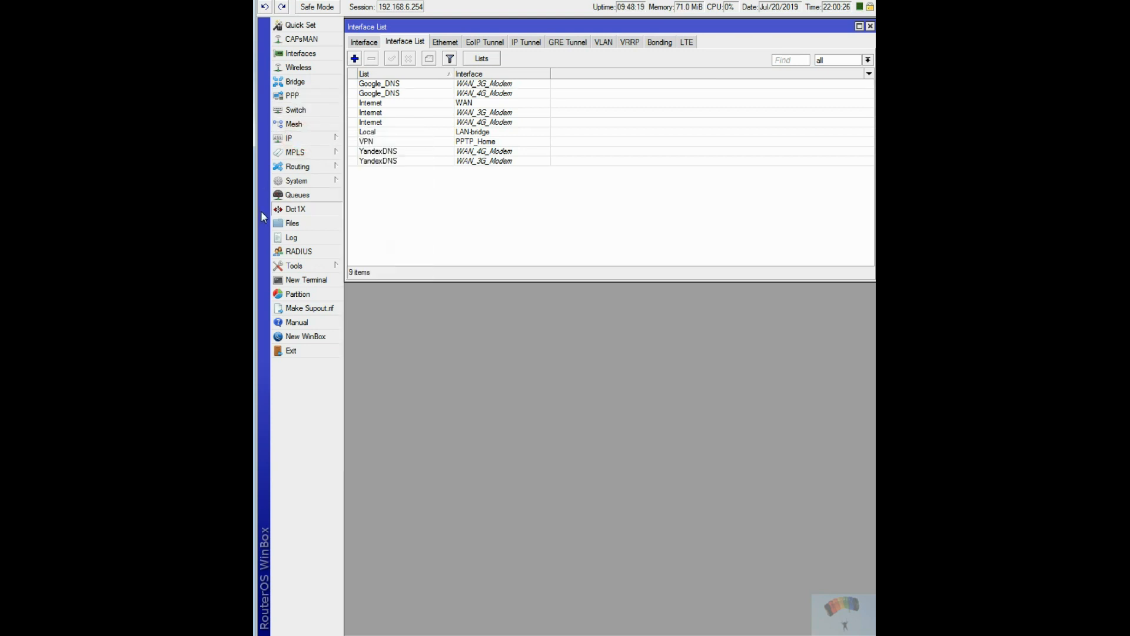
{"action": "left_click", "coordinate": [319, 139]}
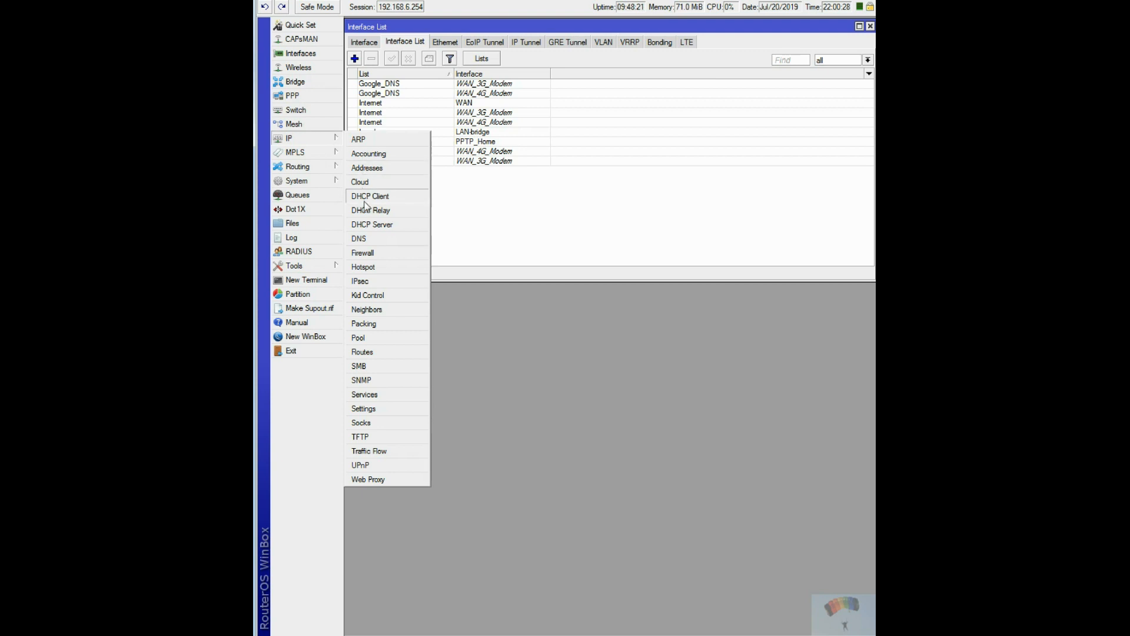
{"action": "left_click", "coordinate": [369, 251]}
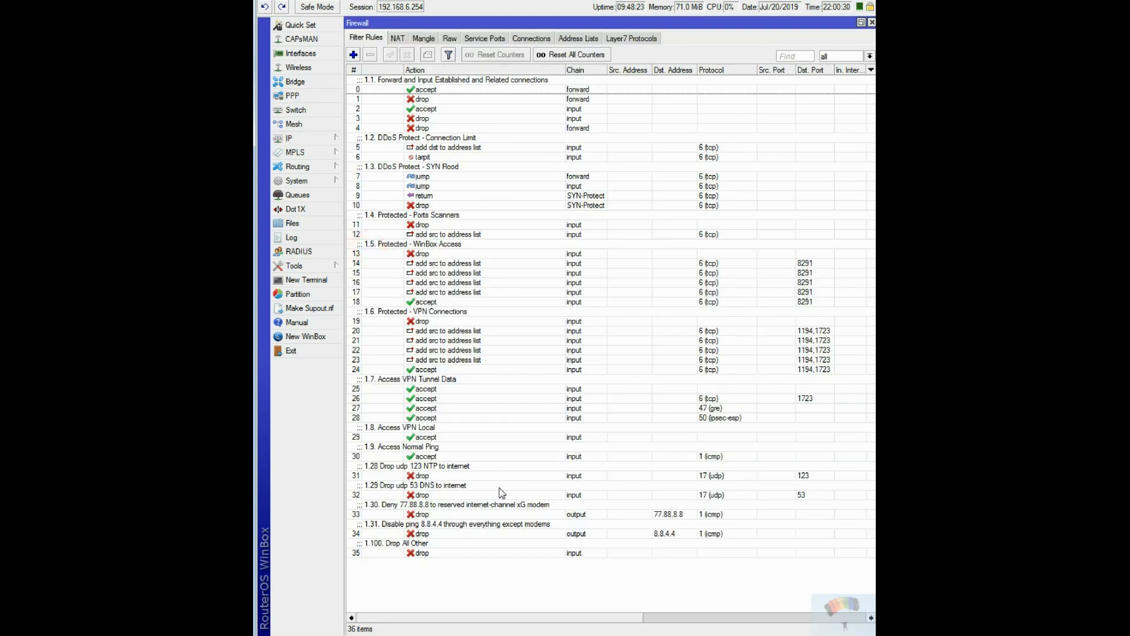
{"action": "double_click", "coordinate": [424, 487]}
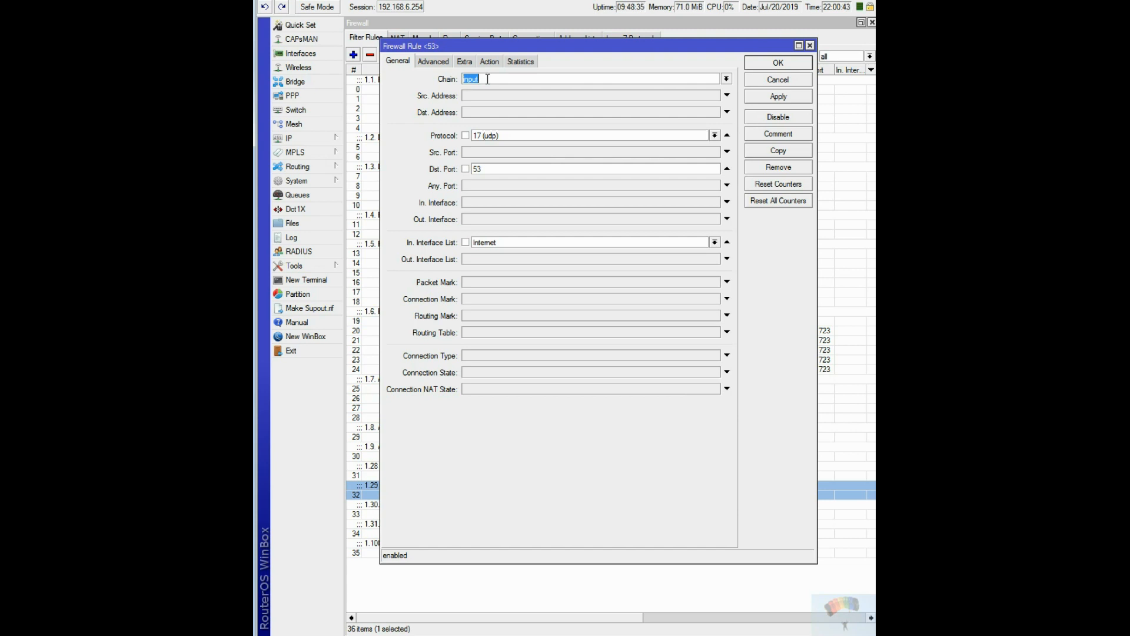
{"action": "left_click", "coordinate": [810, 46]}
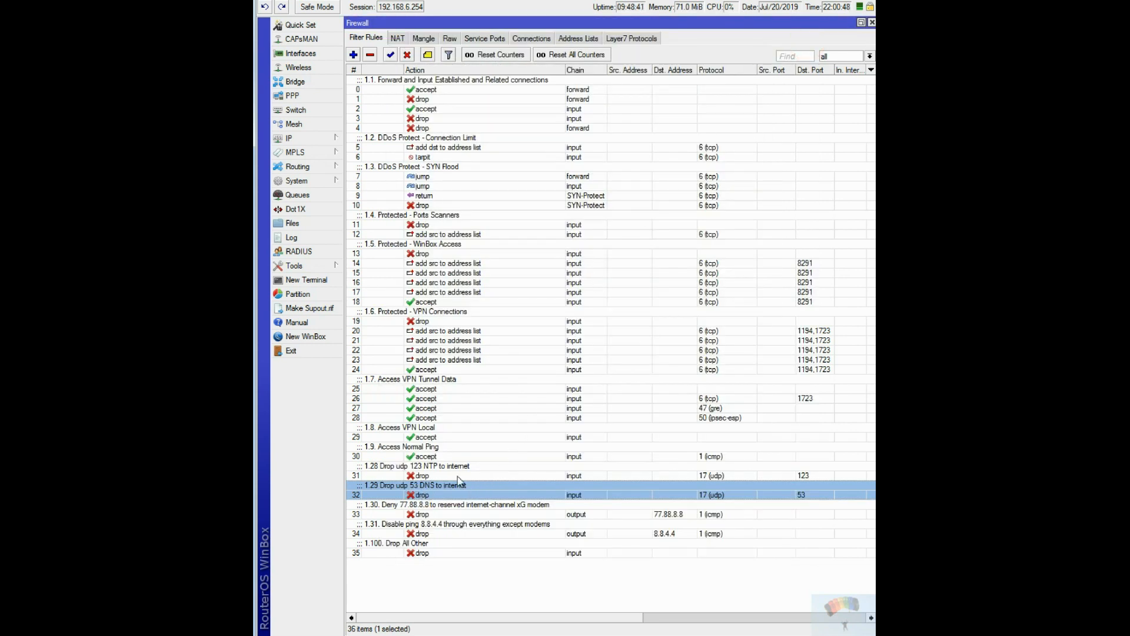
Examine the general and action settings of firewall rule 1.30 for 77.88.8.8, and close the firewall window.
{"action": "double_click", "coordinate": [420, 513]}
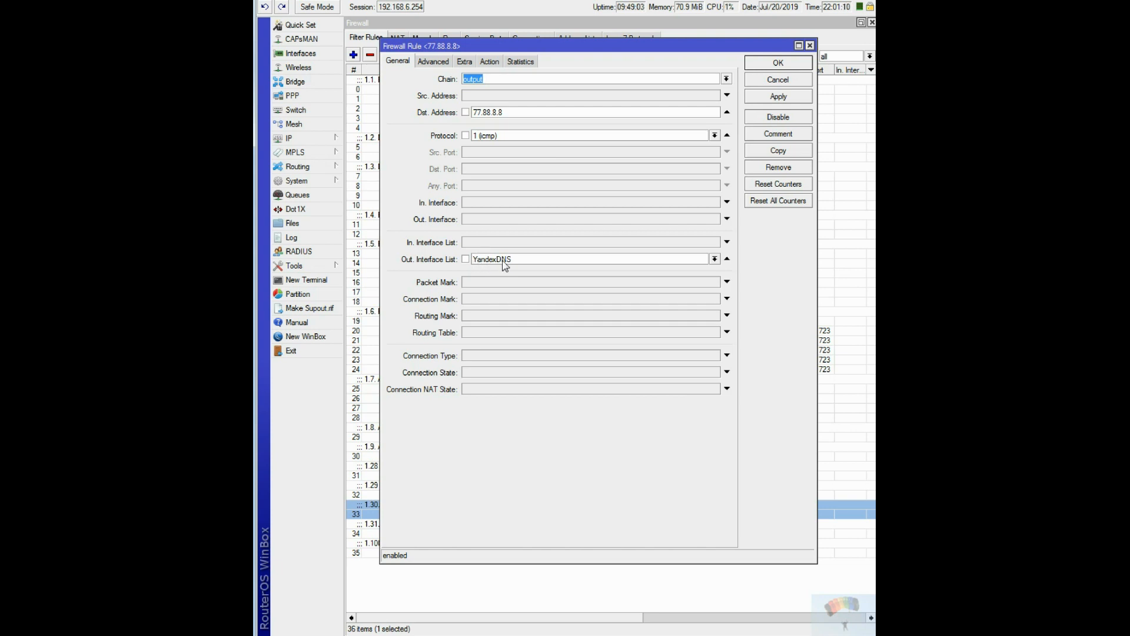
{"action": "left_click", "coordinate": [489, 61]}
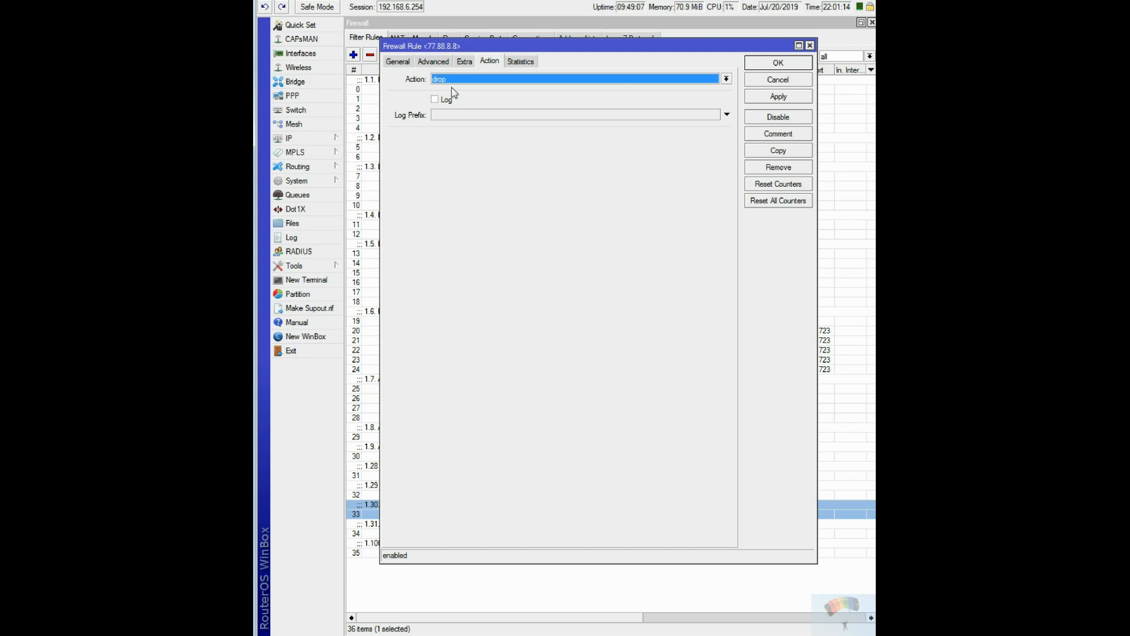
{"action": "left_click", "coordinate": [398, 62]}
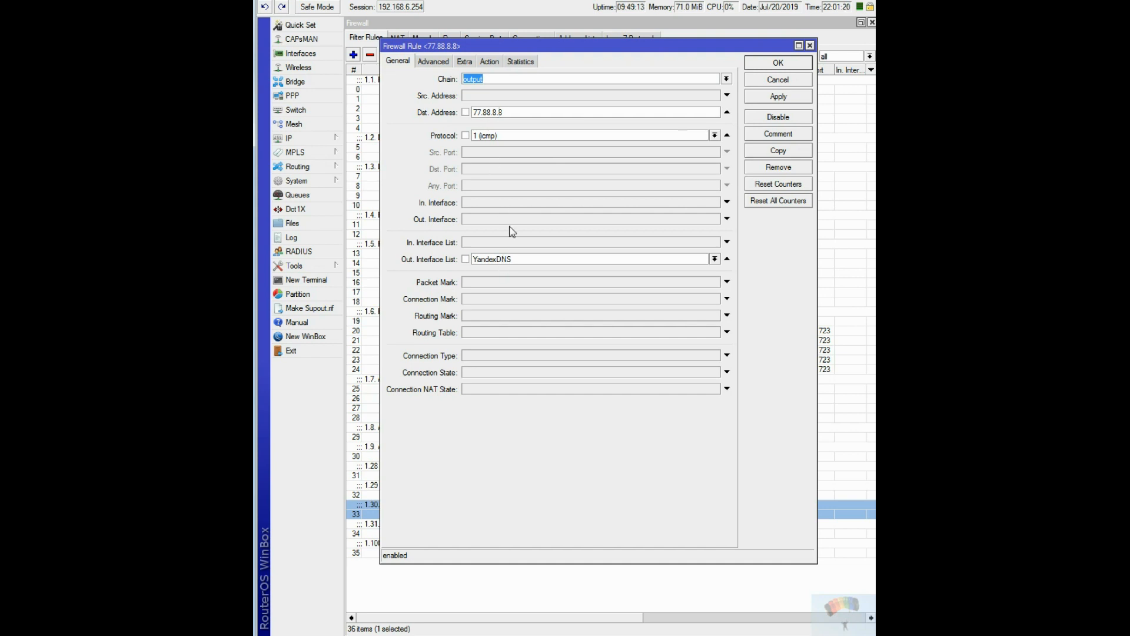
{"action": "left_click", "coordinate": [492, 63]}
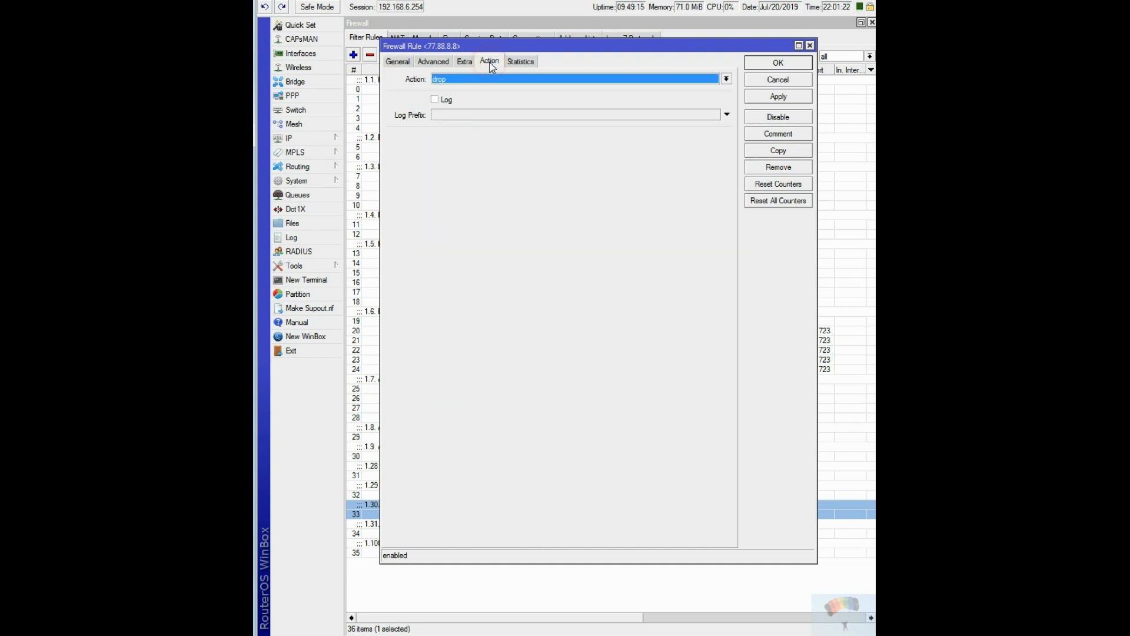
{"action": "left_click", "coordinate": [810, 45]}
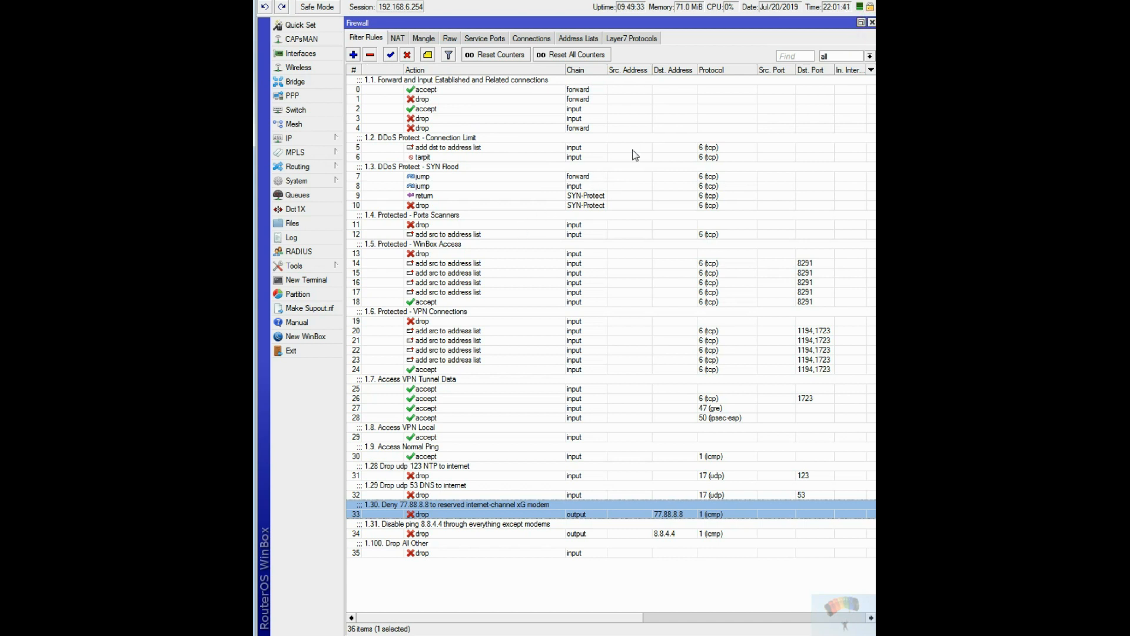
{"action": "left_click", "coordinate": [872, 22]}
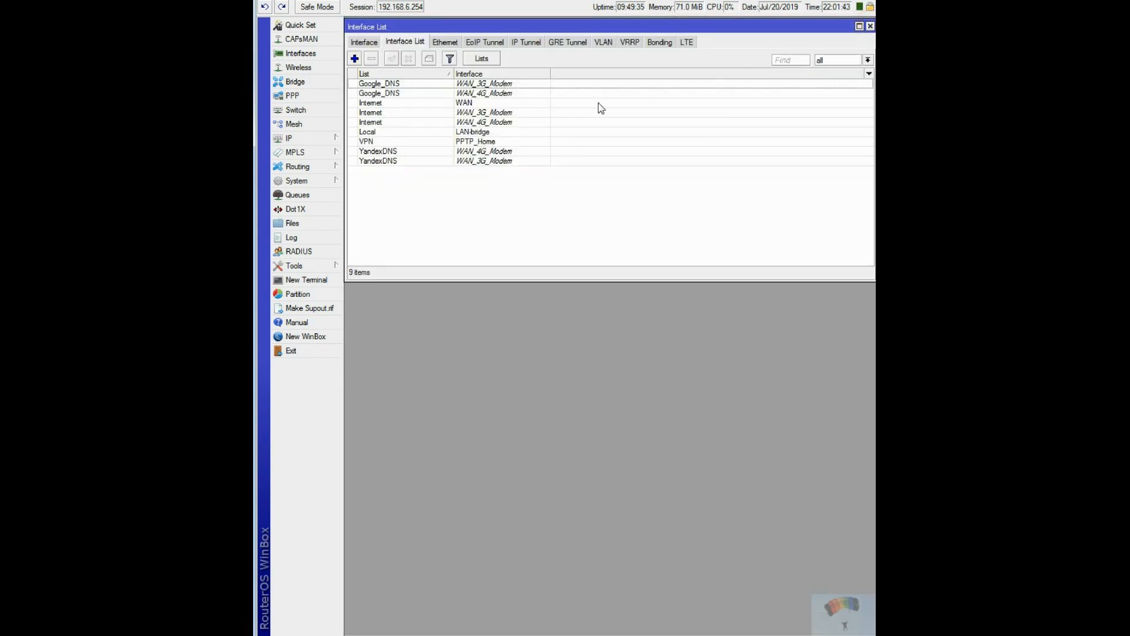
Return to the overview of all interfaces and check the Netwatch host statuses.
{"action": "left_click", "coordinate": [361, 42]}
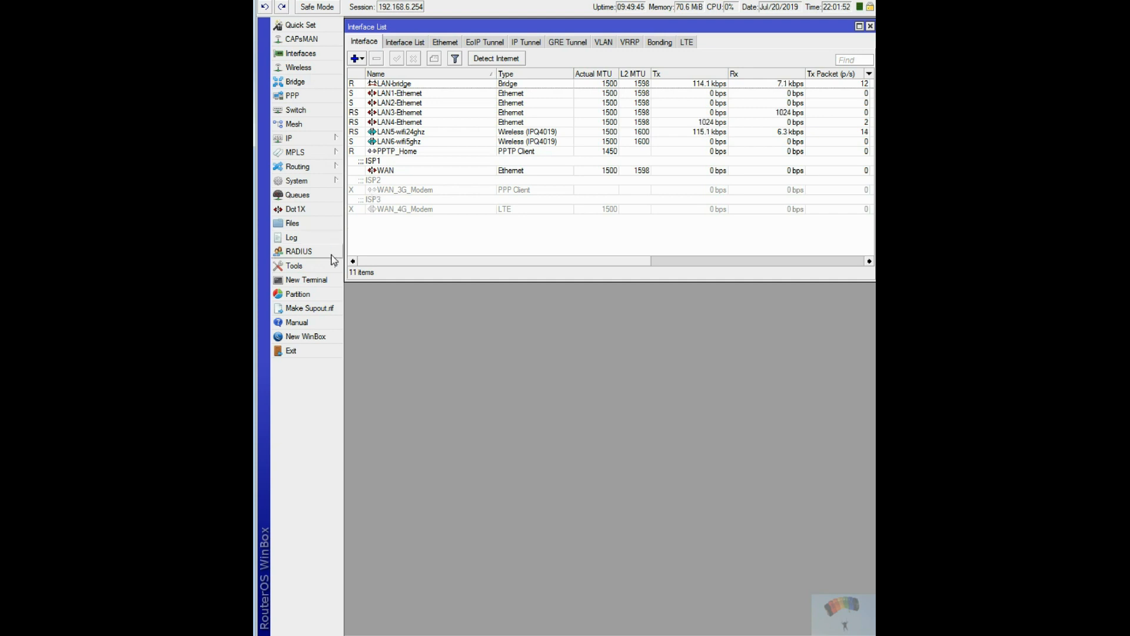
{"action": "left_click", "coordinate": [320, 268]}
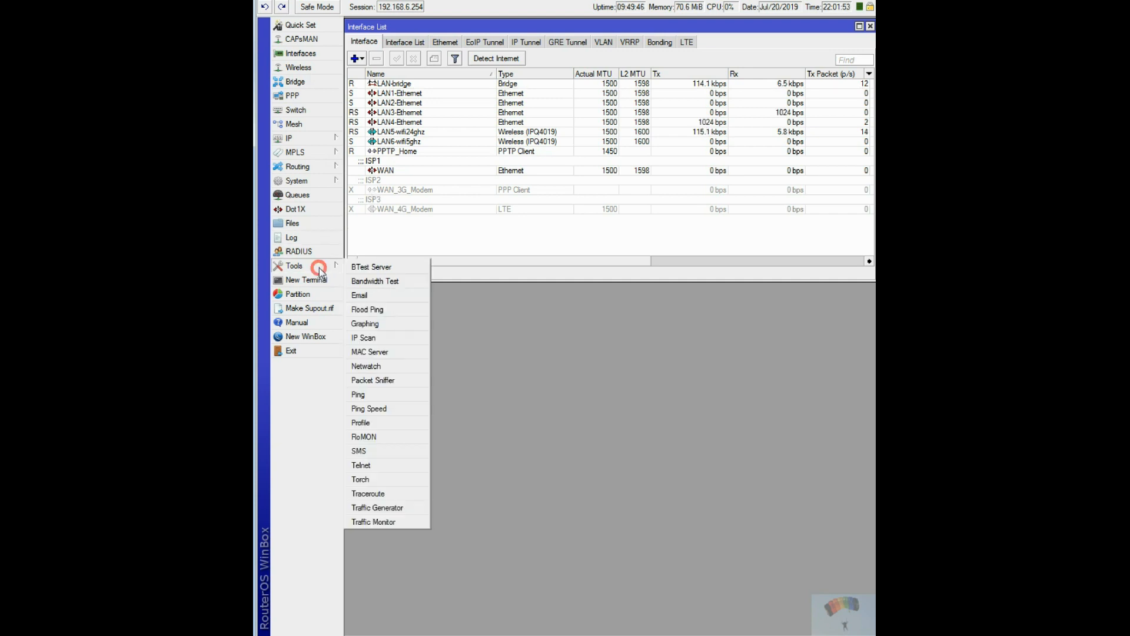
{"action": "left_click", "coordinate": [383, 367]}
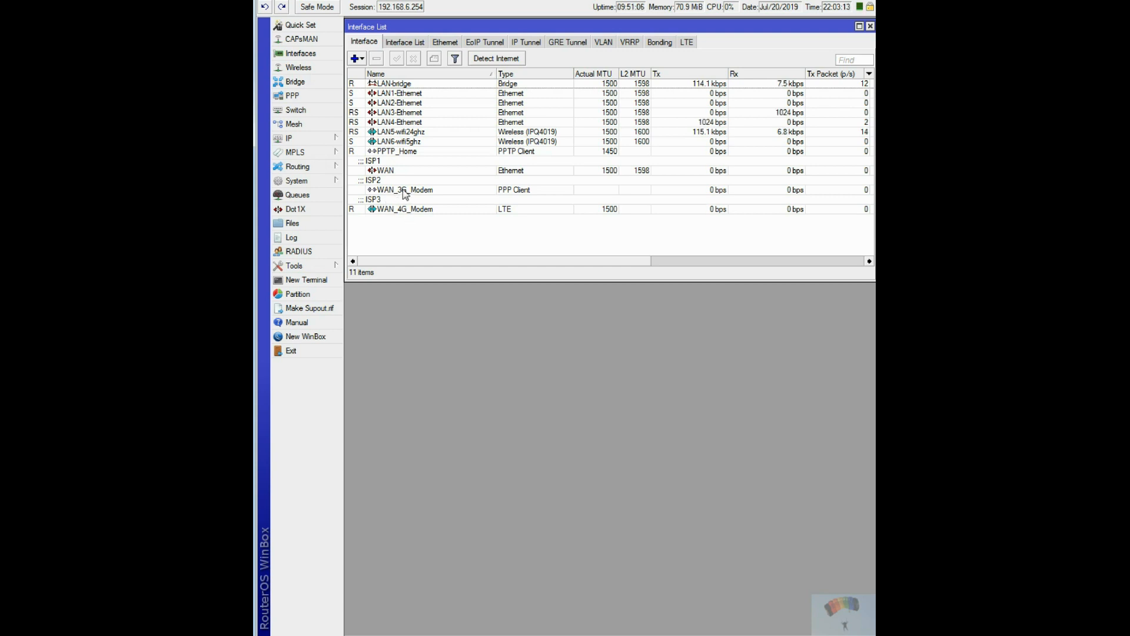
{"action": "left_click", "coordinate": [318, 269]}
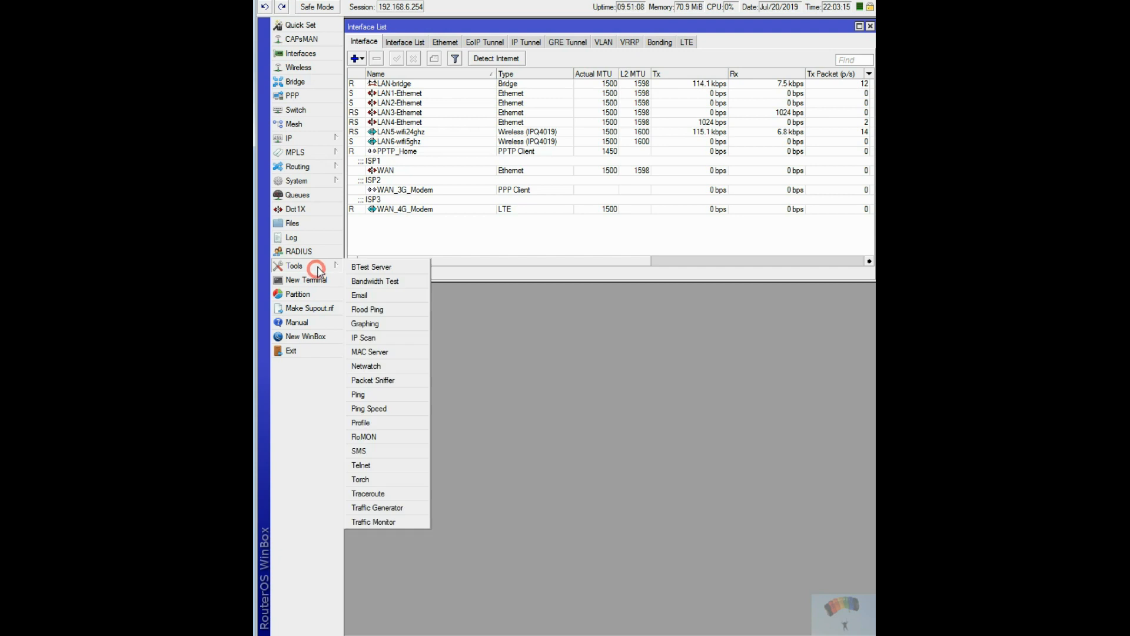
{"action": "left_click", "coordinate": [312, 181]}
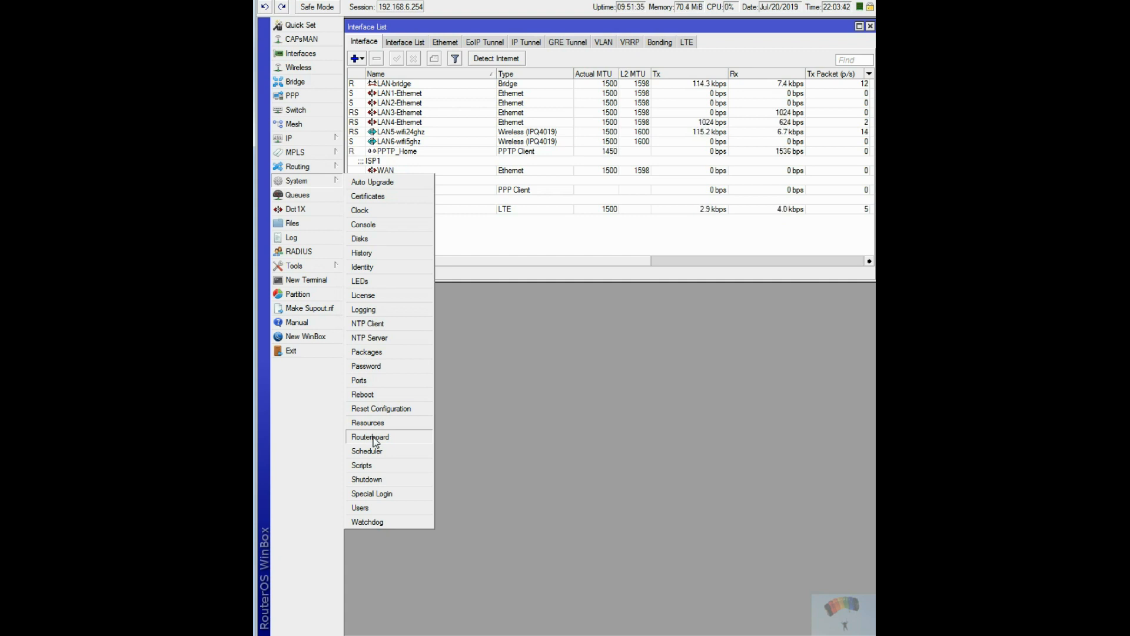
{"action": "left_click", "coordinate": [567, 403]}
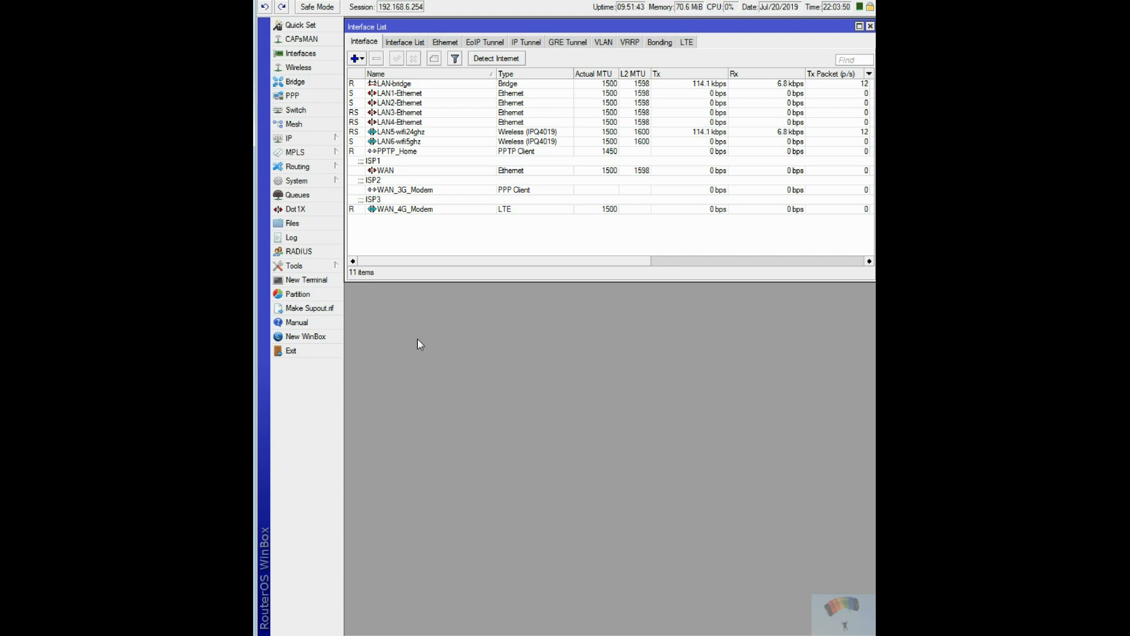
Open a terminal below the interface list and show the available subcommands of "system".
{"action": "left_click", "coordinate": [306, 280]}
{"action": "left_click_drag", "start_coordinate": [621, 130], "coordinate": [558, 295]}
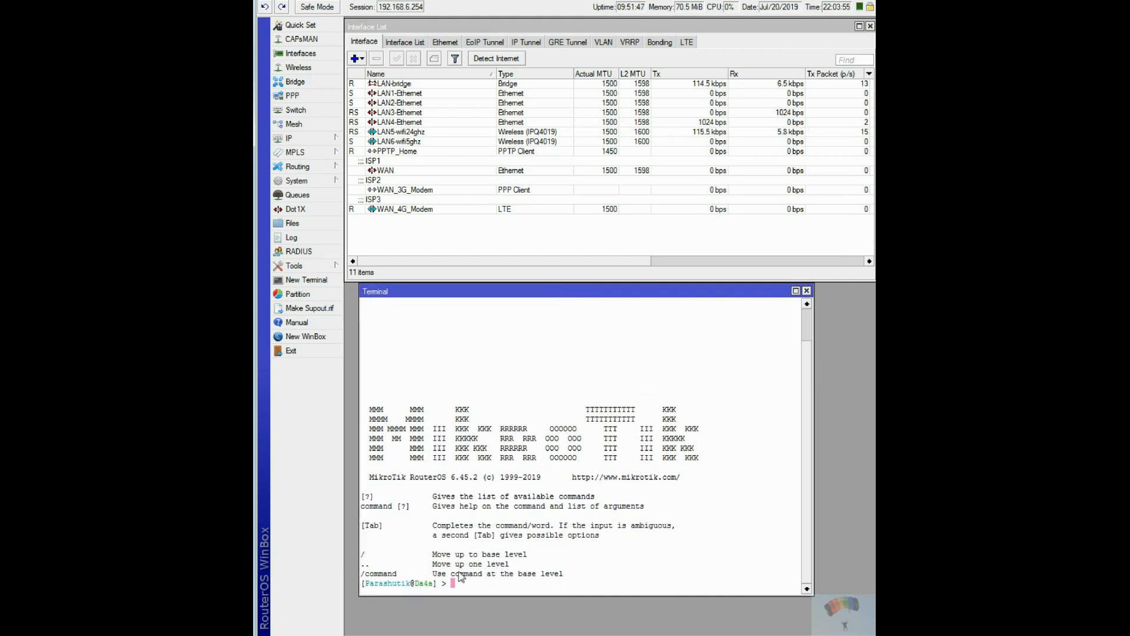
{"action": "type", "text": "sys"}
{"action": "key", "text": "Tab"}
{"action": "key", "text": "Tab"}
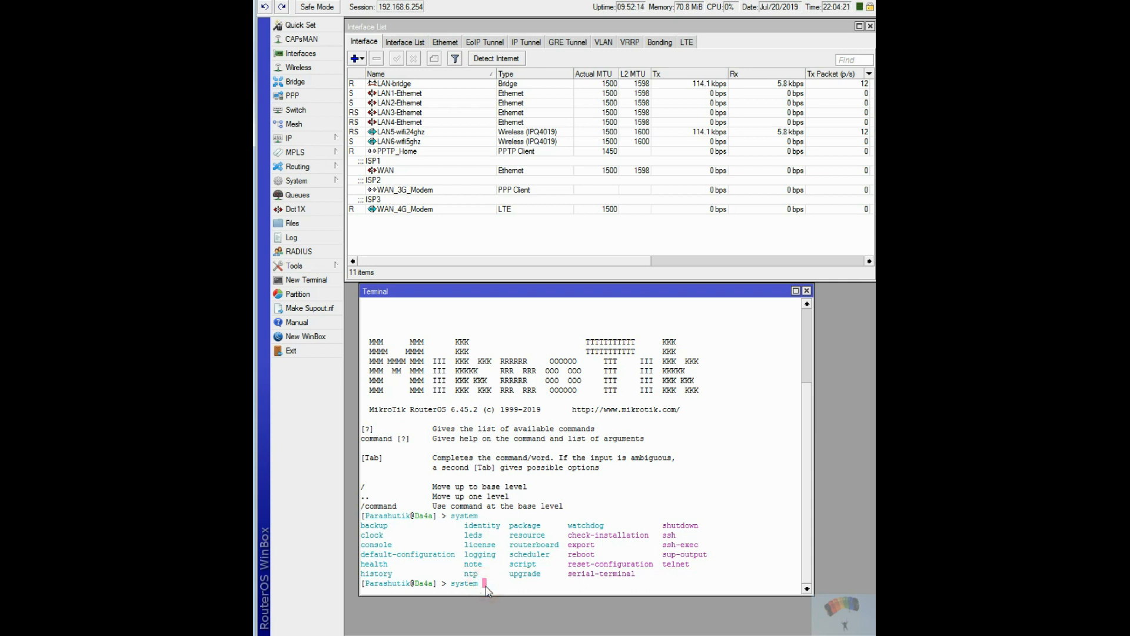
Extend the terminal command to "system routerboard usb", listing the available subcommands at each level.
{"action": "type", "text": "oute"}
{"action": "key", "text": "Tab"}
{"action": "key", "text": "Tab"}
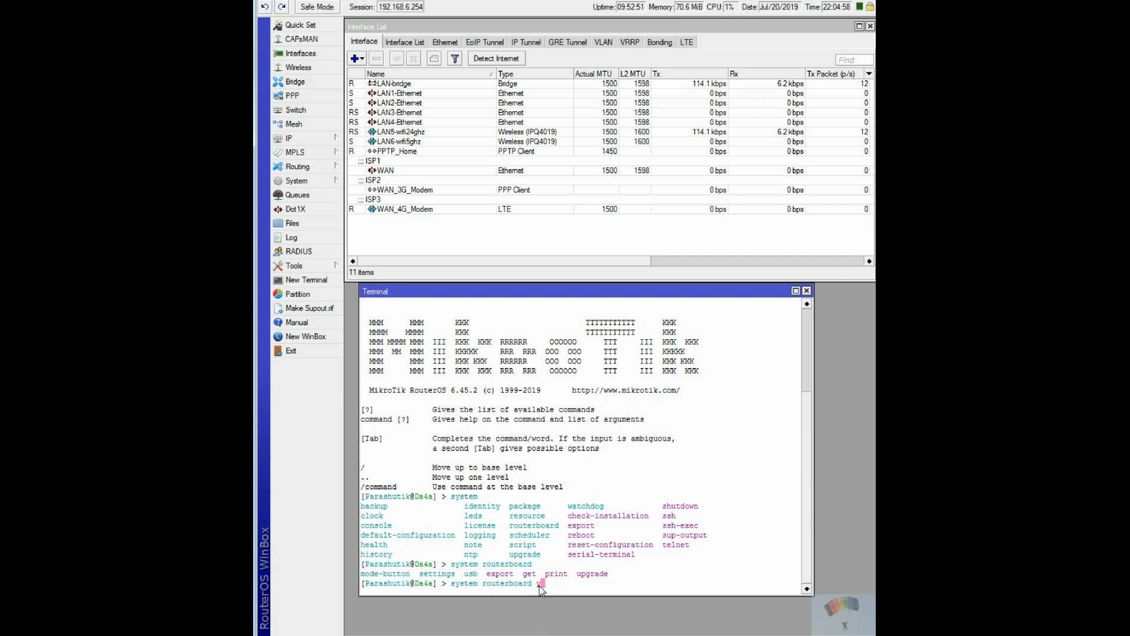
{"action": "type", "text": "sb"}
{"action": "key", "text": "Tab"}
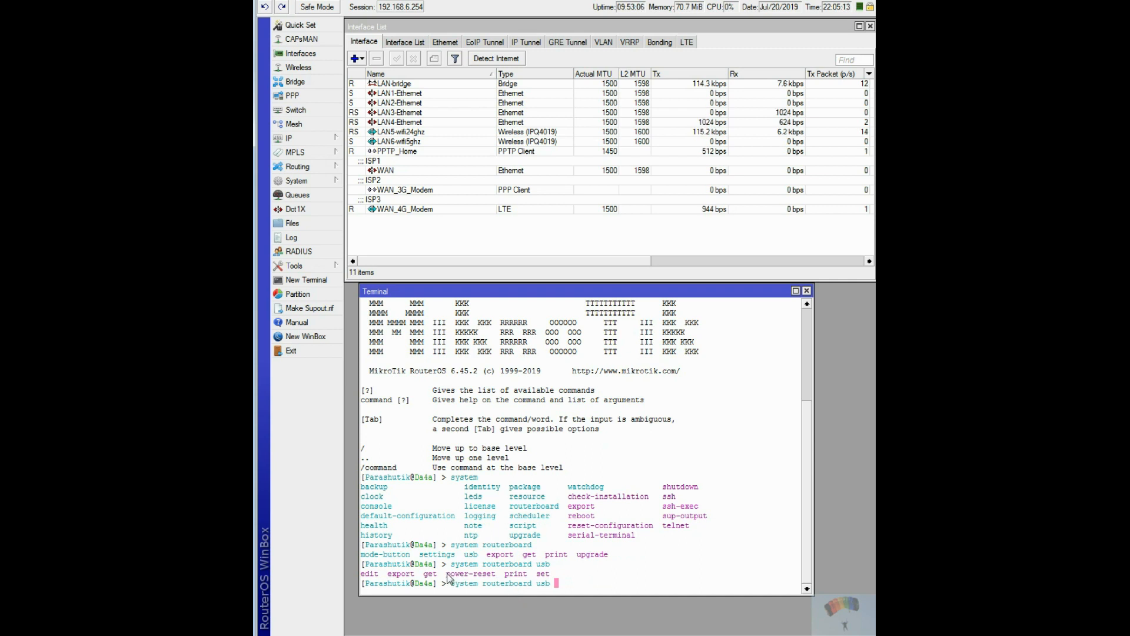
Check the power-reset parameters and run "system routerboard usb power-reset bus=15" in the terminal.
{"action": "type", "text": "power"}
{"action": "key", "text": "Tab"}
{"action": "key", "text": "Tab"}
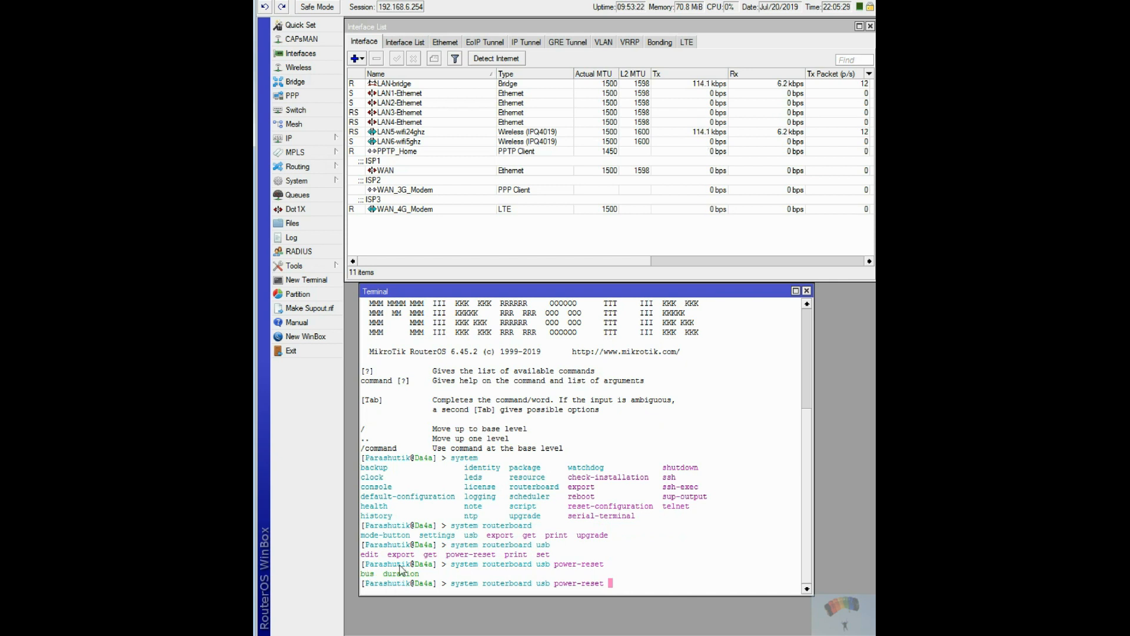
{"action": "type", "text": "bus="}
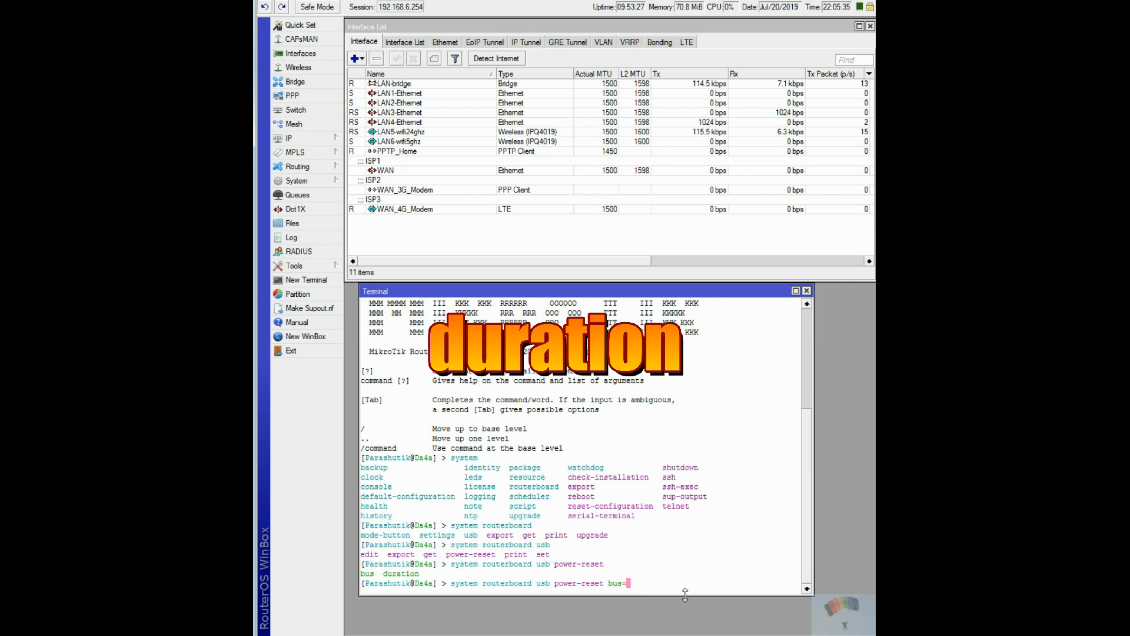
{"action": "type", "text": "15"}
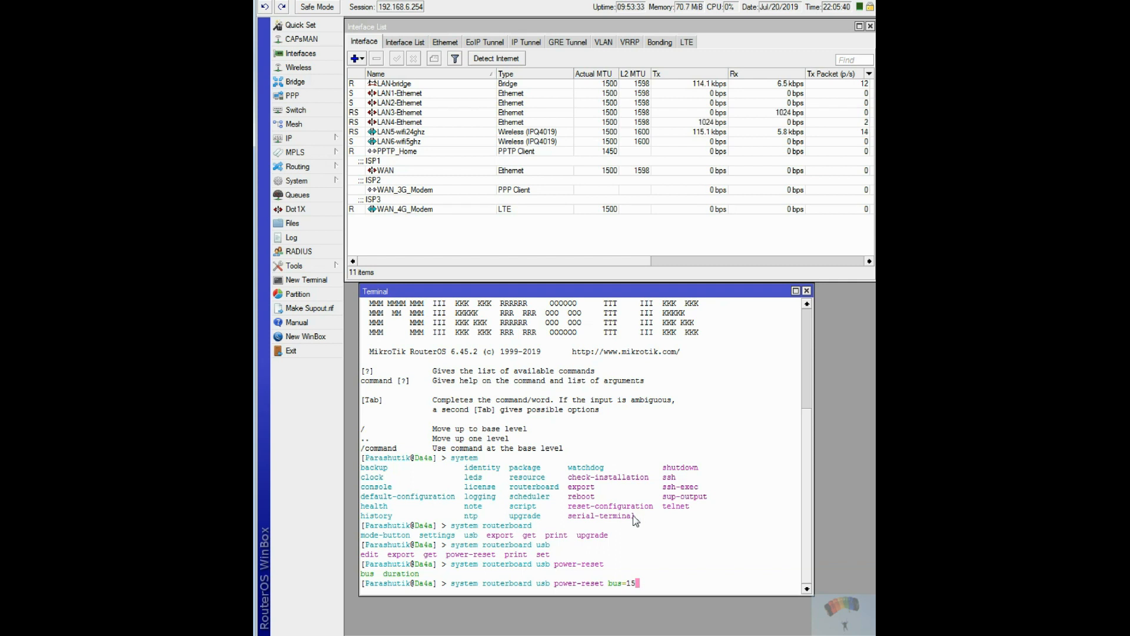
{"action": "key", "text": "Return"}
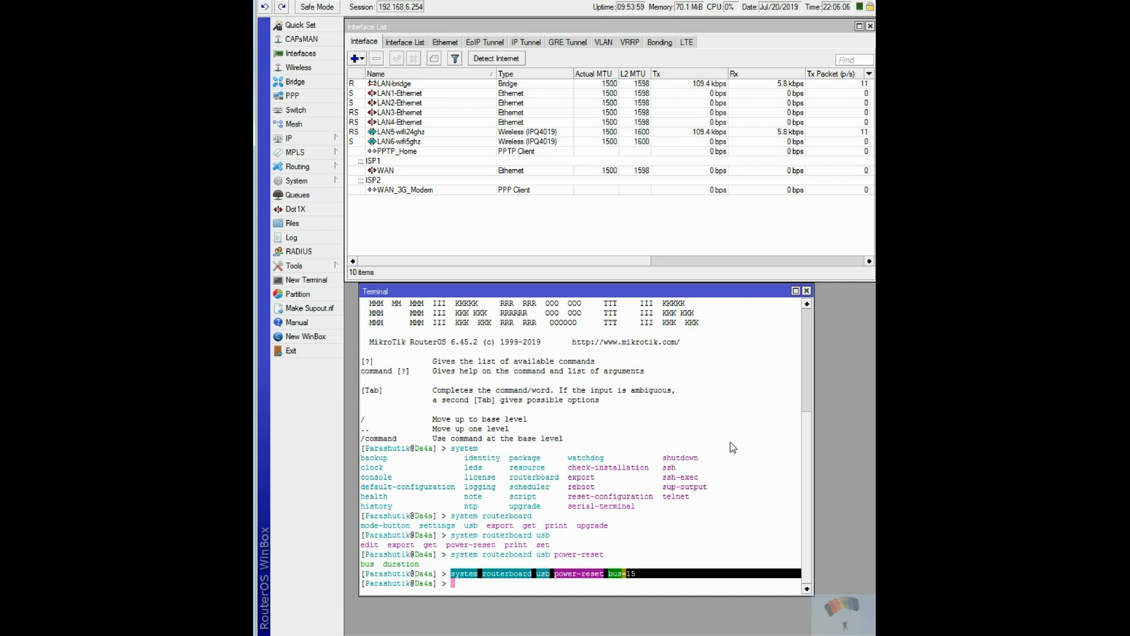
Copy only the command text "system routerboard usb power-reset bus=15" from the terminal output.
{"action": "right_click", "coordinate": [574, 575]}
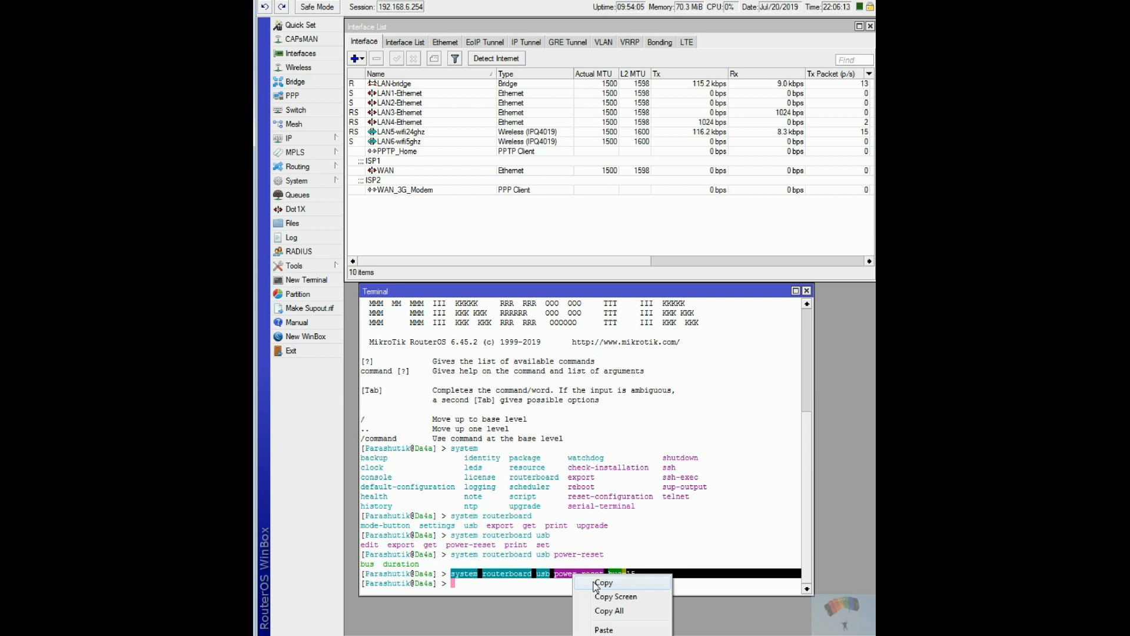
{"action": "left_click", "coordinate": [596, 583]}
{"action": "left_click", "coordinate": [595, 583]}
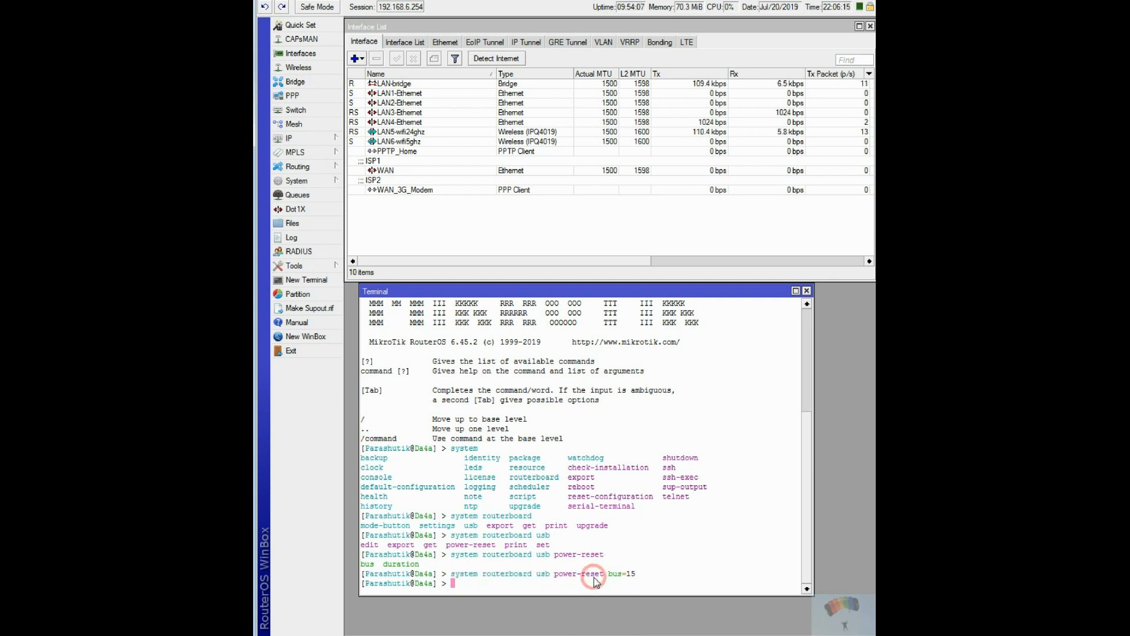
{"action": "left_click", "coordinate": [627, 576]}
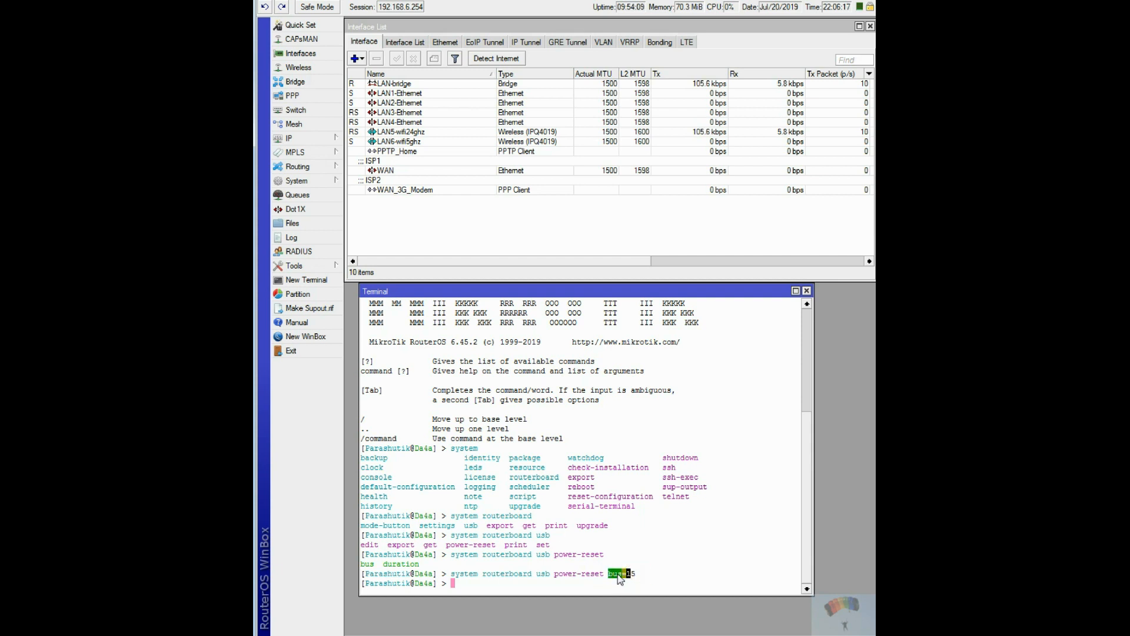
{"action": "left_click_drag", "start_coordinate": [630, 575], "coordinate": [449, 577]}
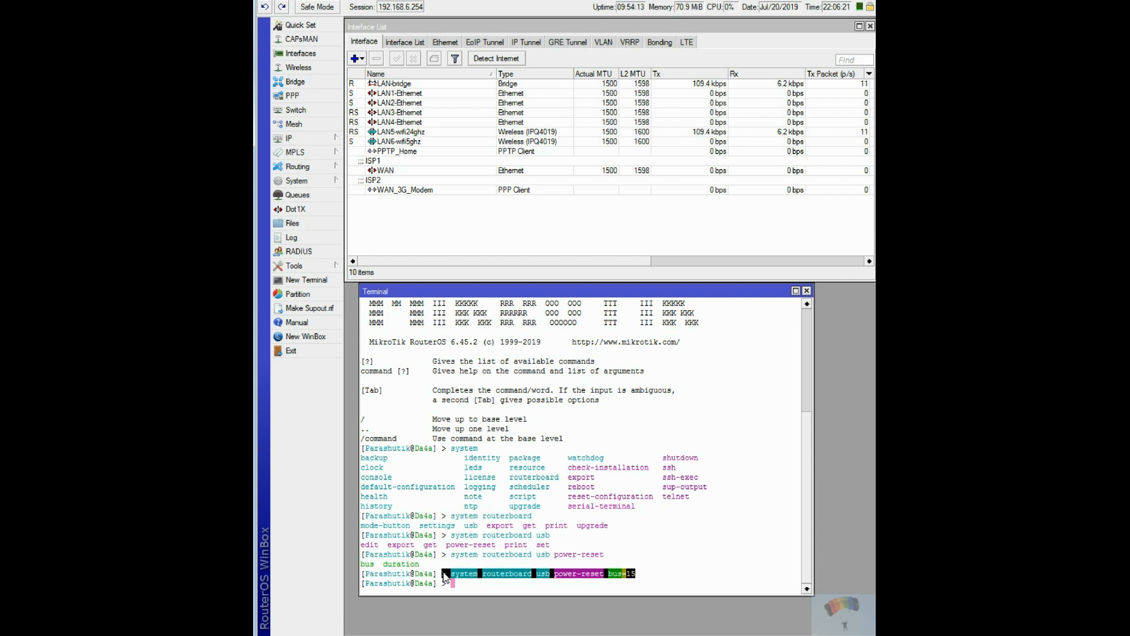
{"action": "right_click", "coordinate": [483, 580]}
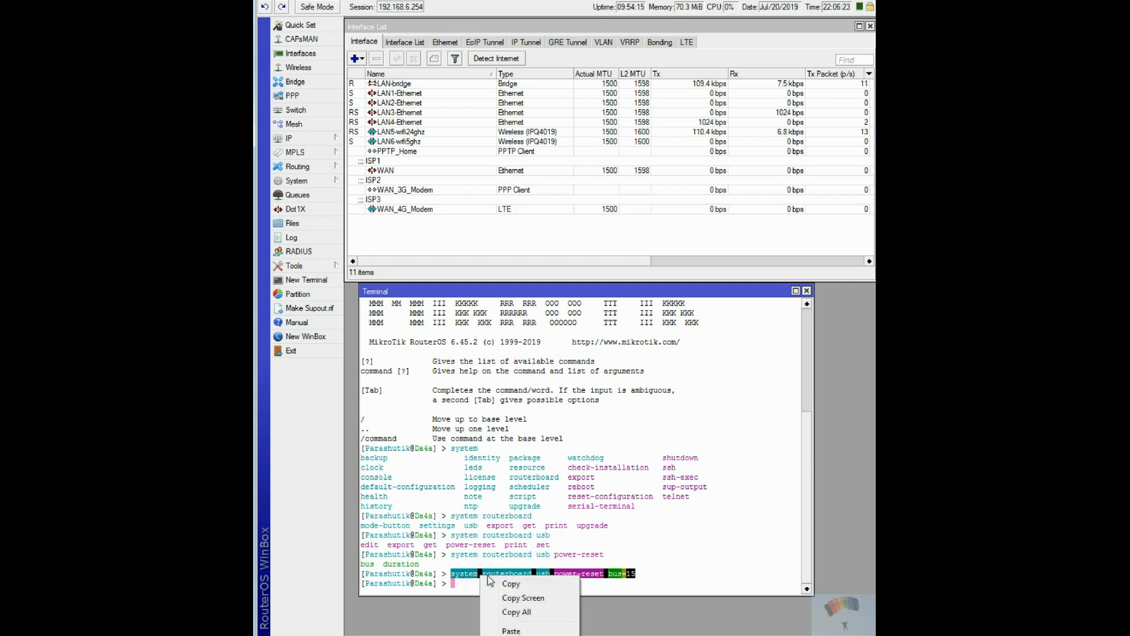
{"action": "left_click", "coordinate": [506, 583]}
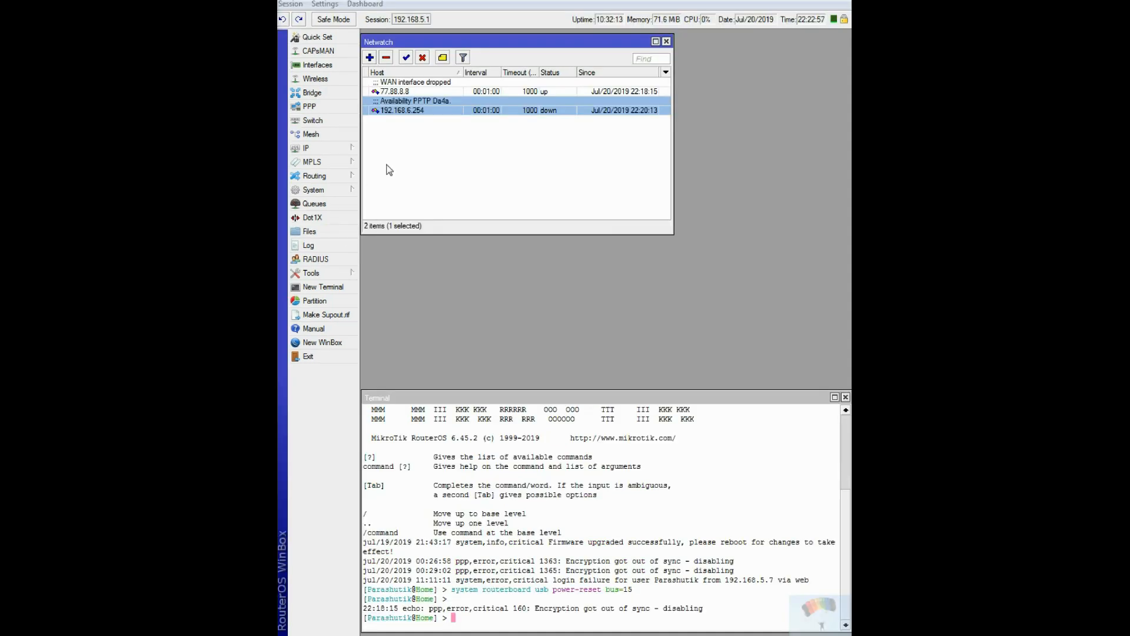
Start a new Netwatch entry and set its host address to 8.8.4.4.
{"action": "left_click", "coordinate": [371, 58]}
{"action": "left_click", "coordinate": [422, 139]}
{"action": "left_click_drag", "start_coordinate": [422, 139], "coordinate": [434, 125]}
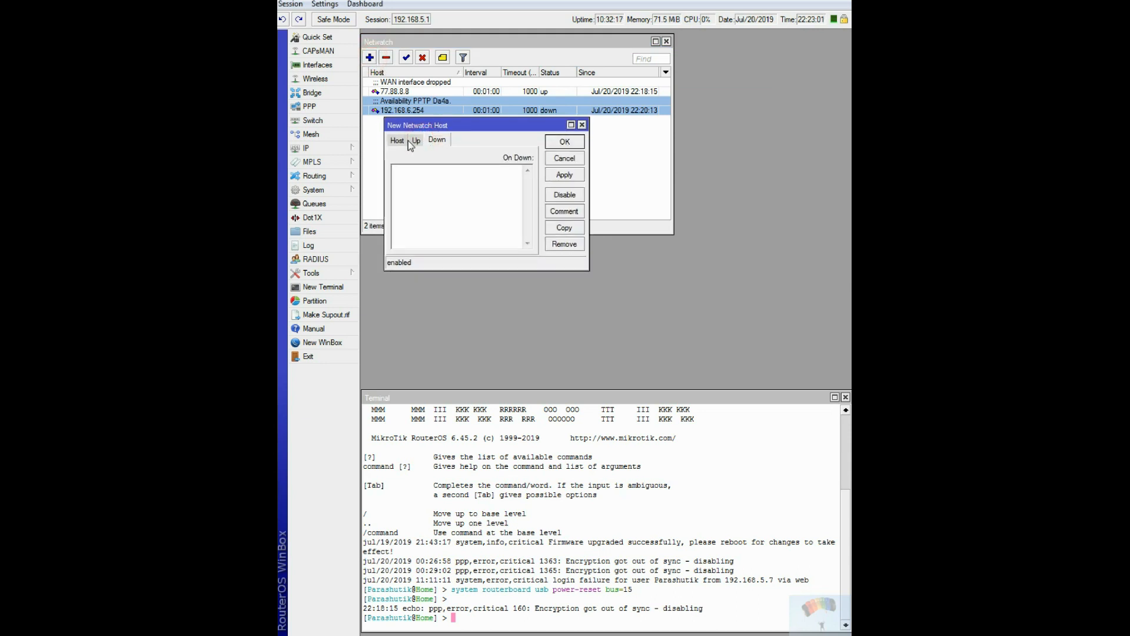
{"action": "left_click", "coordinate": [397, 139]}
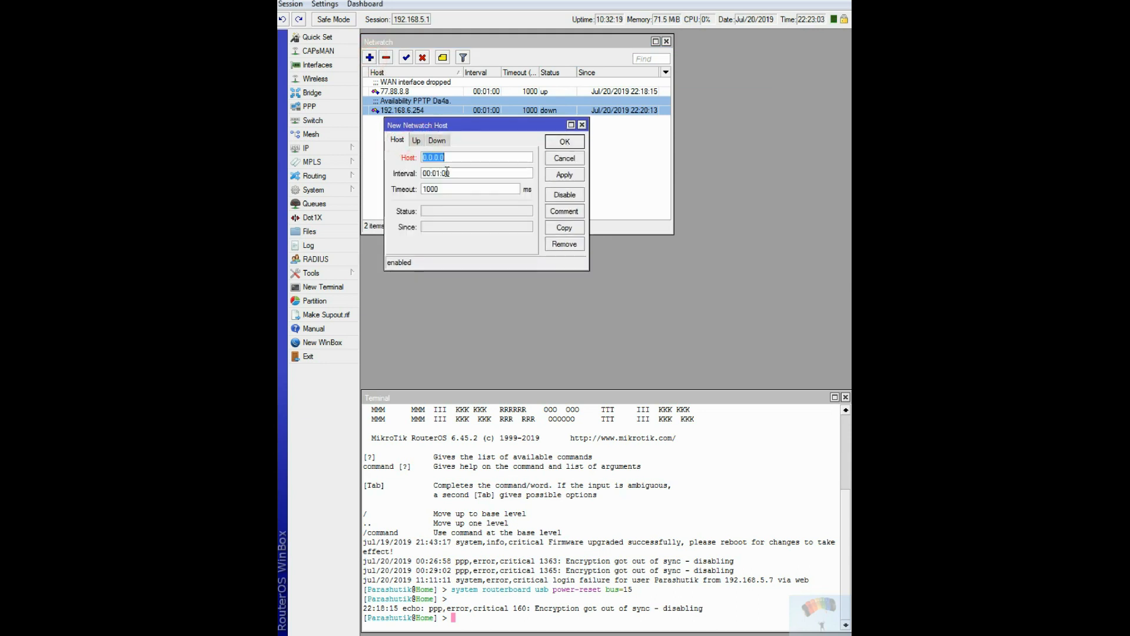
{"action": "left_click_drag", "start_coordinate": [452, 158], "coordinate": [398, 160]}
{"action": "type", "text": "8.8.4.4"}
Look through the new host's Up and Down scripts, and copy "system routerboard usb power-reset bus=15" from the terminal.
{"action": "left_click", "coordinate": [418, 141]}
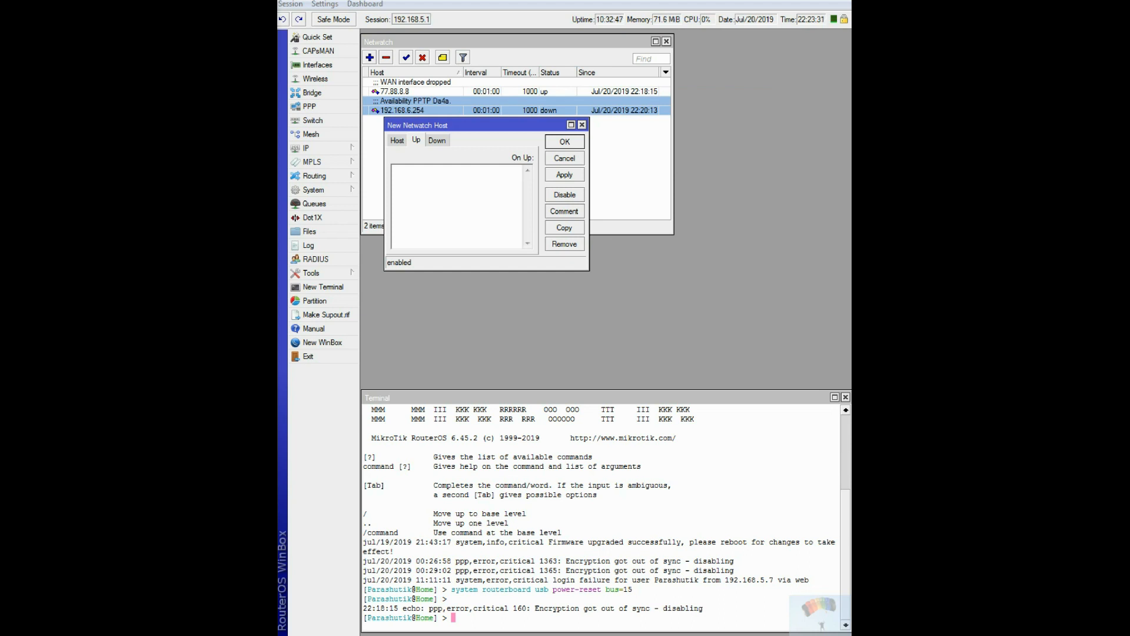
{"action": "left_click", "coordinate": [515, 589]}
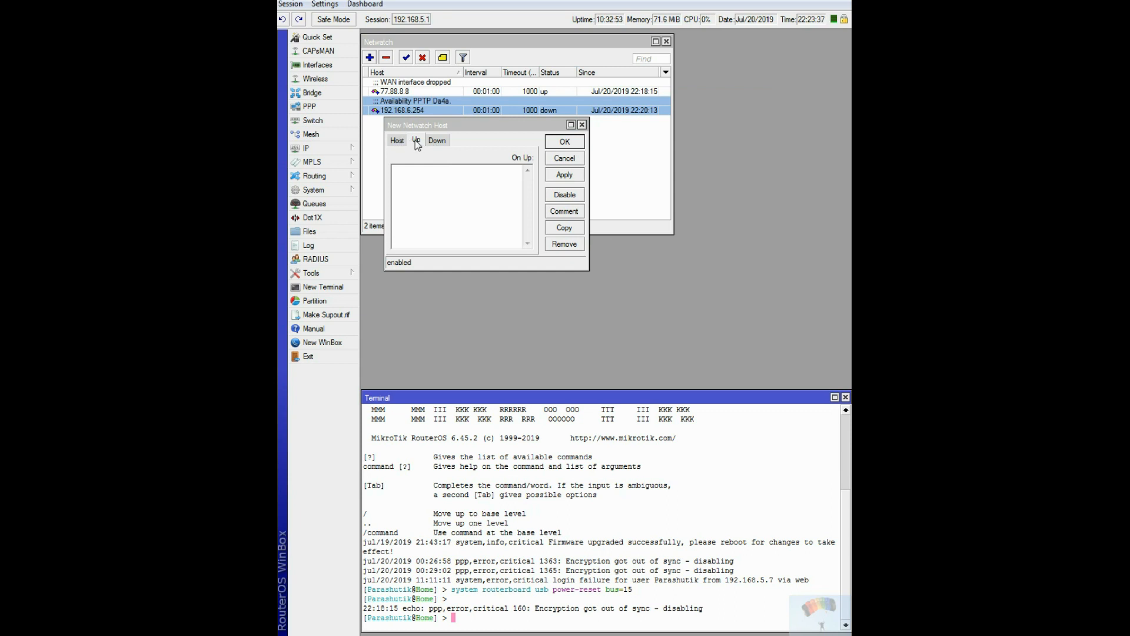
{"action": "left_click", "coordinate": [443, 144]}
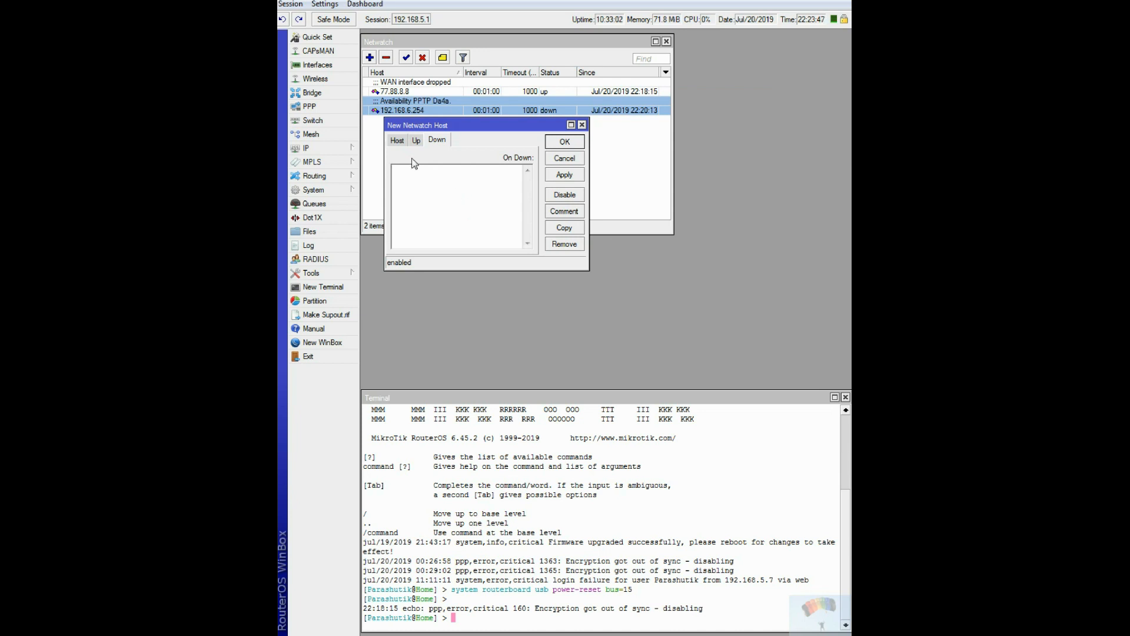
{"action": "left_click", "coordinate": [397, 140]}
{"action": "left_click", "coordinate": [435, 141]}
{"action": "left_click", "coordinate": [454, 594]}
{"action": "left_click_drag", "start_coordinate": [453, 593], "coordinate": [638, 596]}
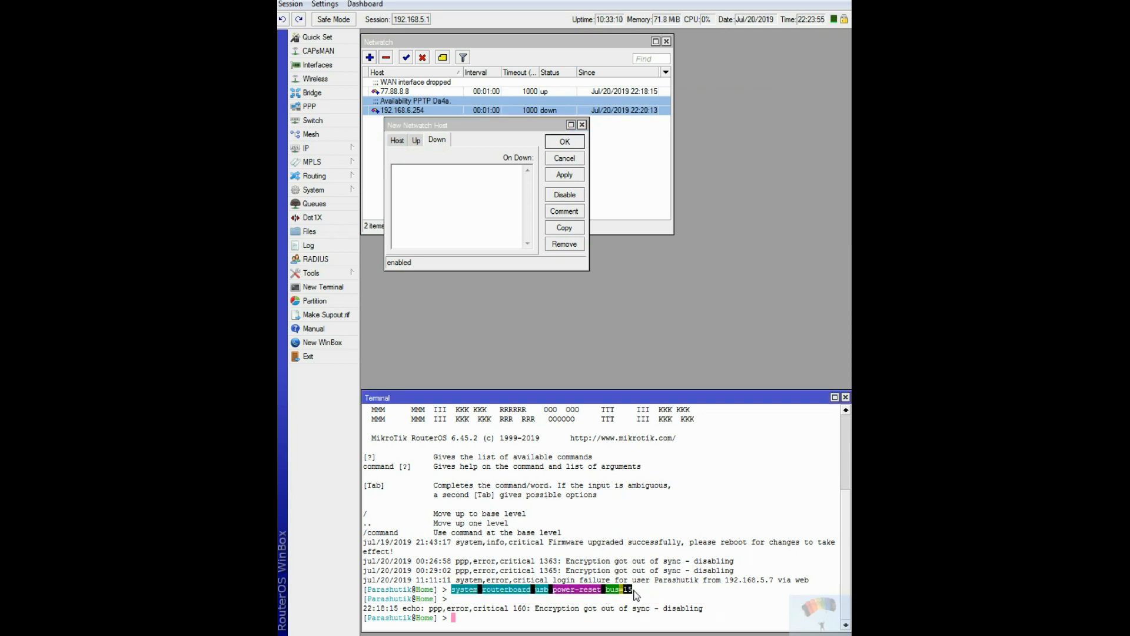
{"action": "right_click", "coordinate": [609, 593]}
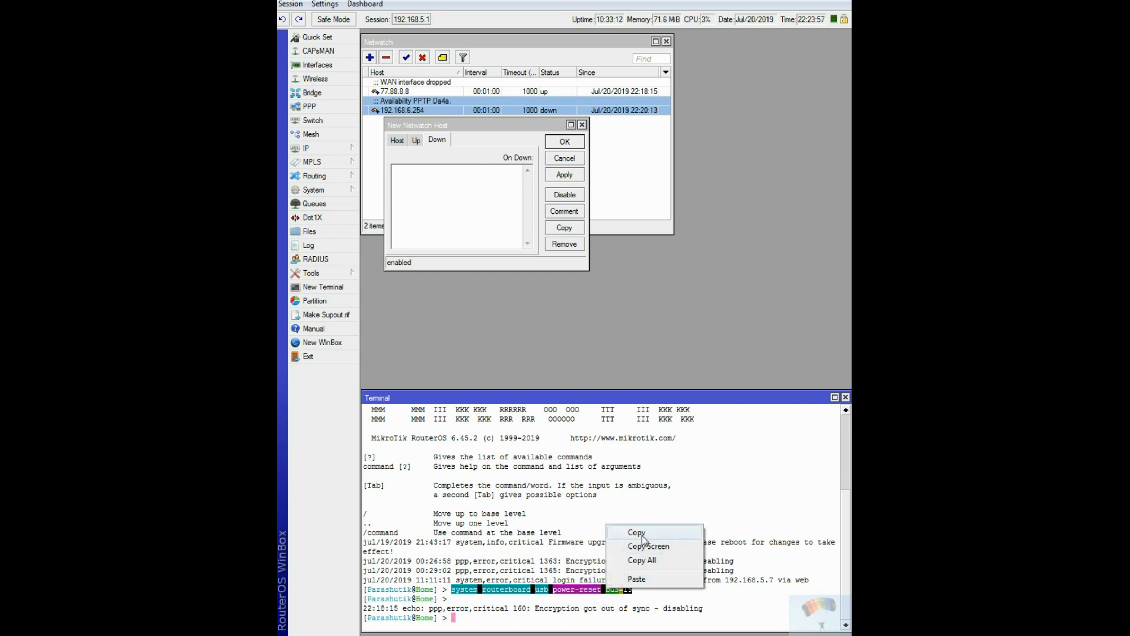
{"action": "left_click", "coordinate": [639, 533]}
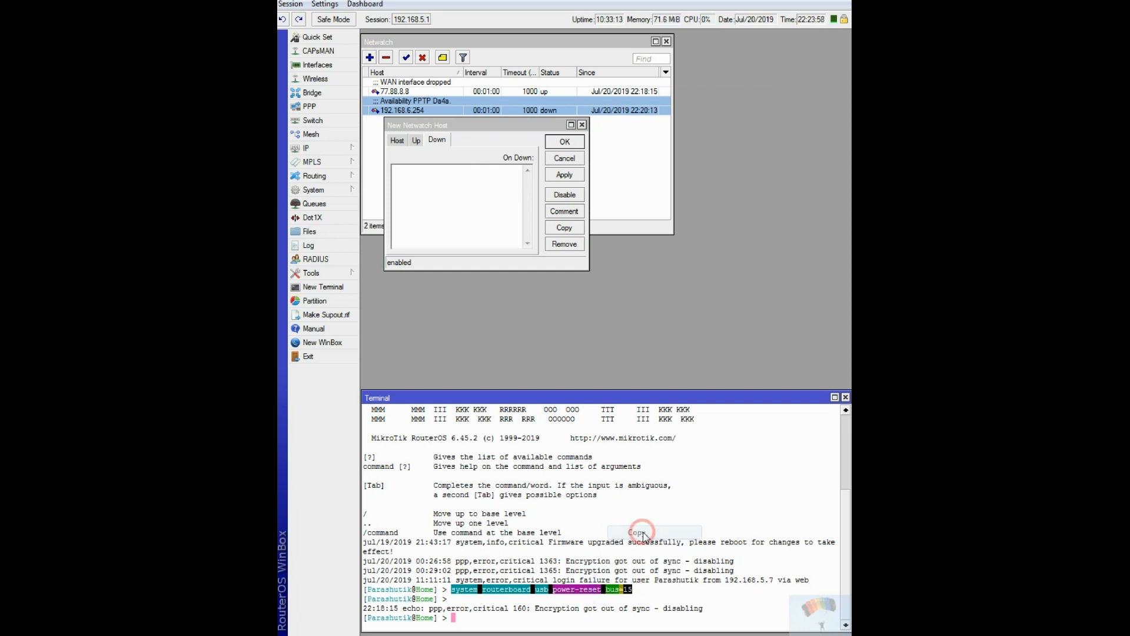
Fill the new Netwatch host's On Down script with "/system routerboard usb power-reset bus=15".
{"action": "left_click", "coordinate": [396, 171]}
{"action": "type", "text": "/"}
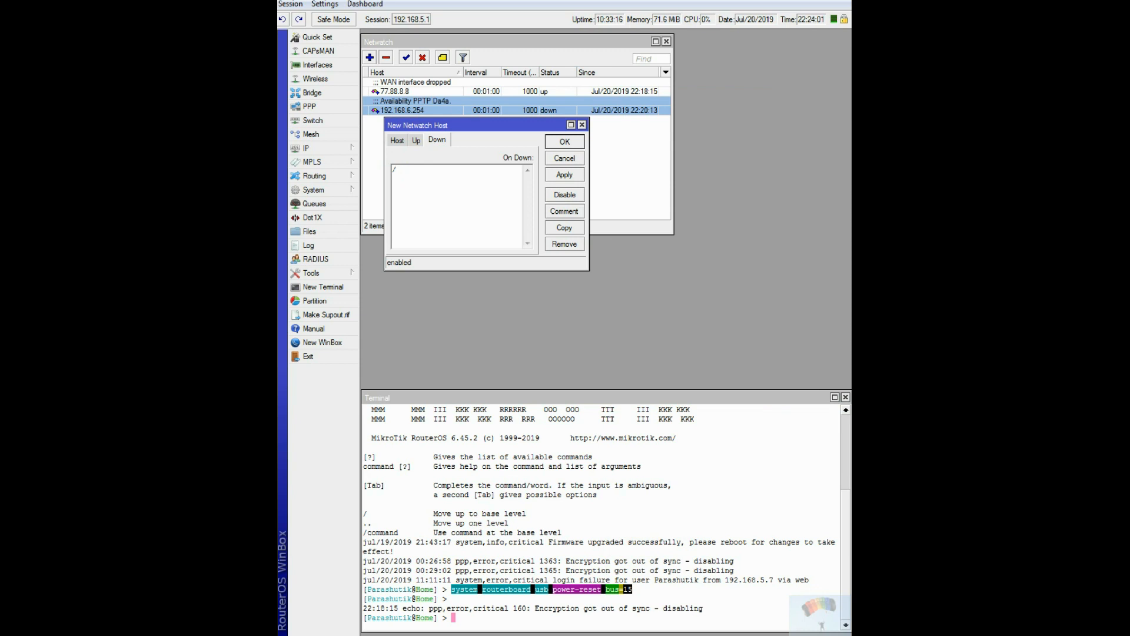
{"action": "right_click", "coordinate": [409, 172]}
{"action": "left_click", "coordinate": [430, 227]}
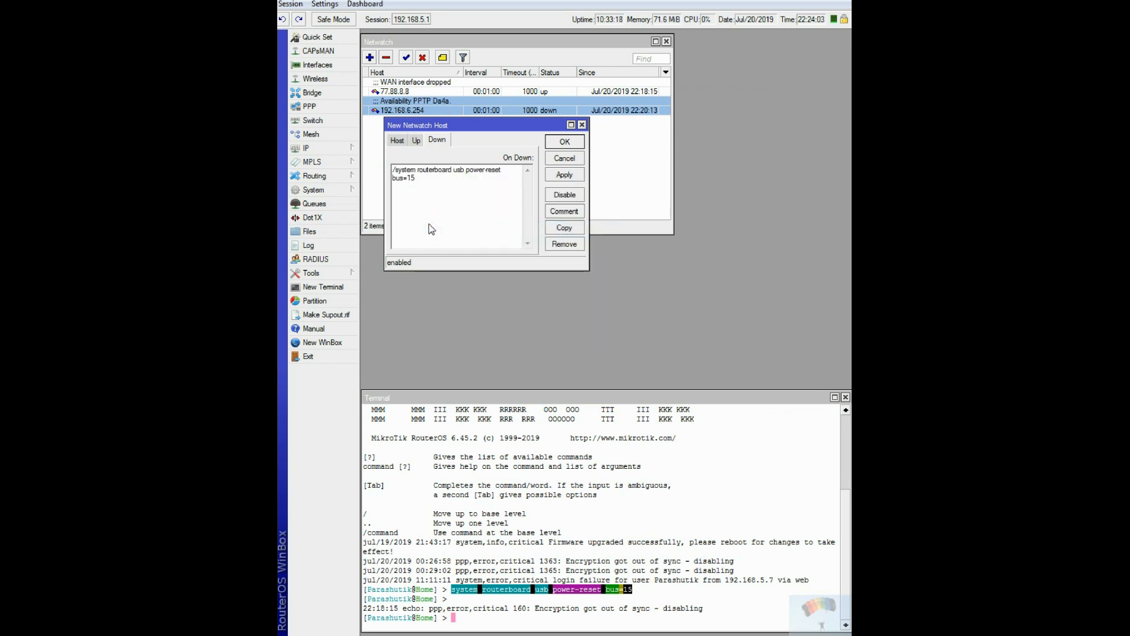
Replace the "bus" parameter in the On Down script with "duration", so the command ends in "duration=15".
{"action": "key", "text": "ctrl+a"}
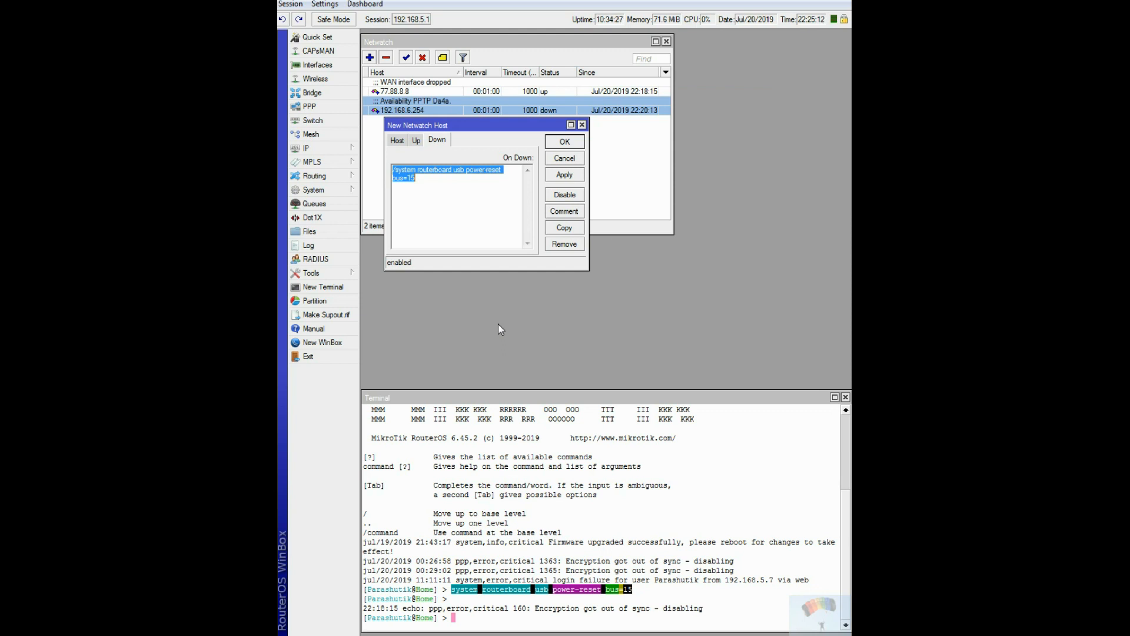
{"action": "left_click", "coordinate": [403, 183]}
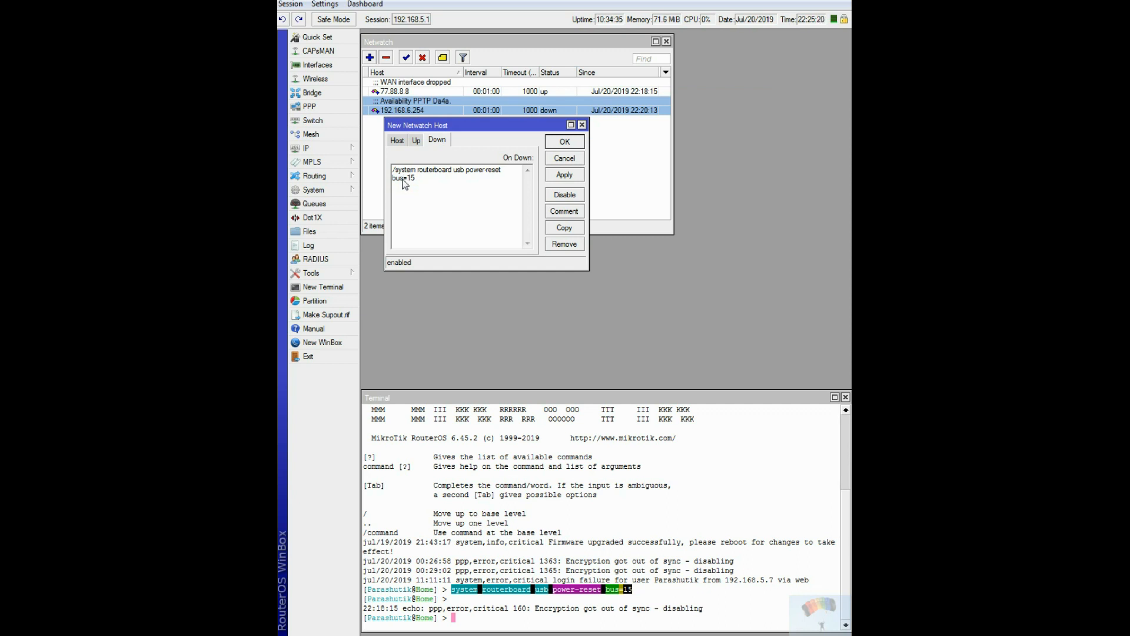
{"action": "double_click", "coordinate": [403, 181]}
{"action": "type", "text": "duration"}
Add the comment "Power_reset_USB" to the new Netwatch host and save the entry.
{"action": "left_click", "coordinate": [564, 211]}
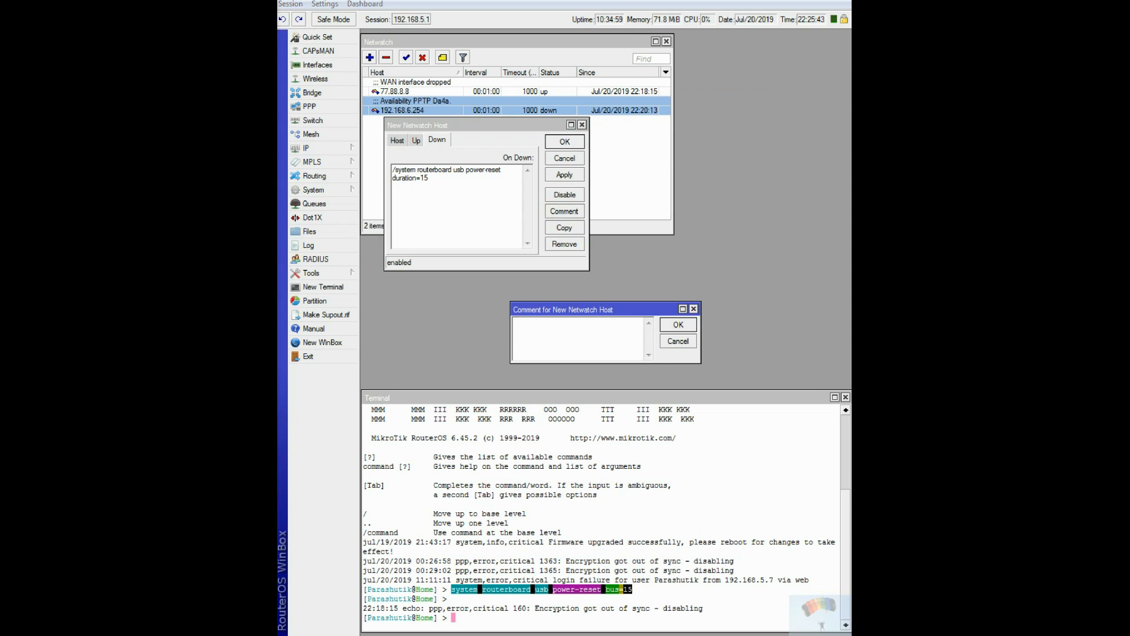
{"action": "right_click", "coordinate": [518, 329]}
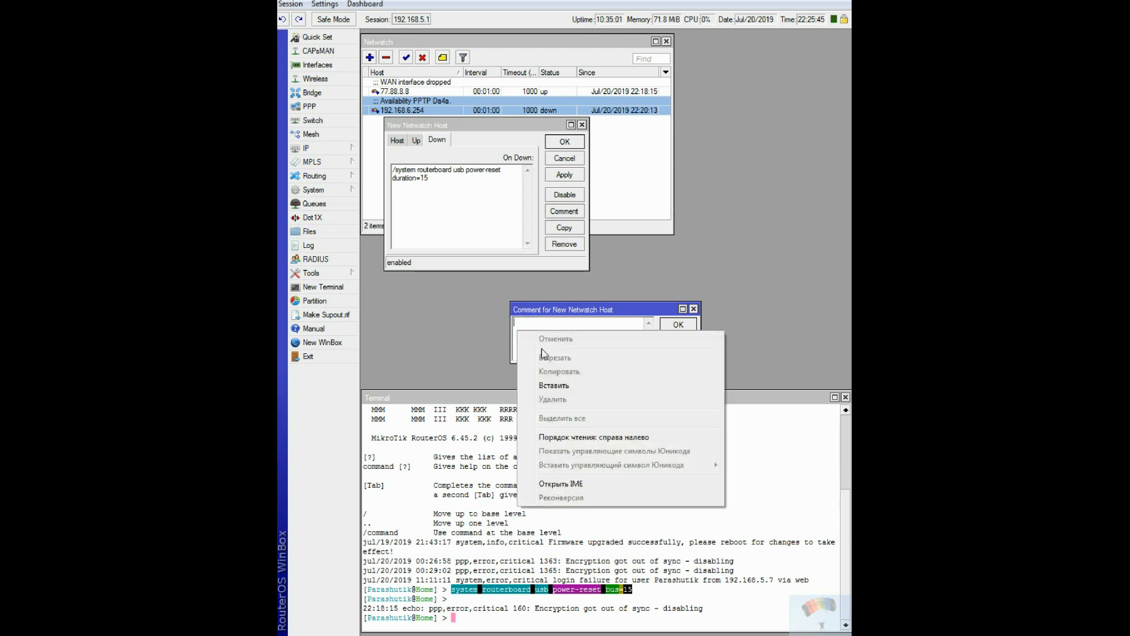
{"action": "left_click", "coordinate": [544, 385]}
{"action": "left_click", "coordinate": [679, 325]}
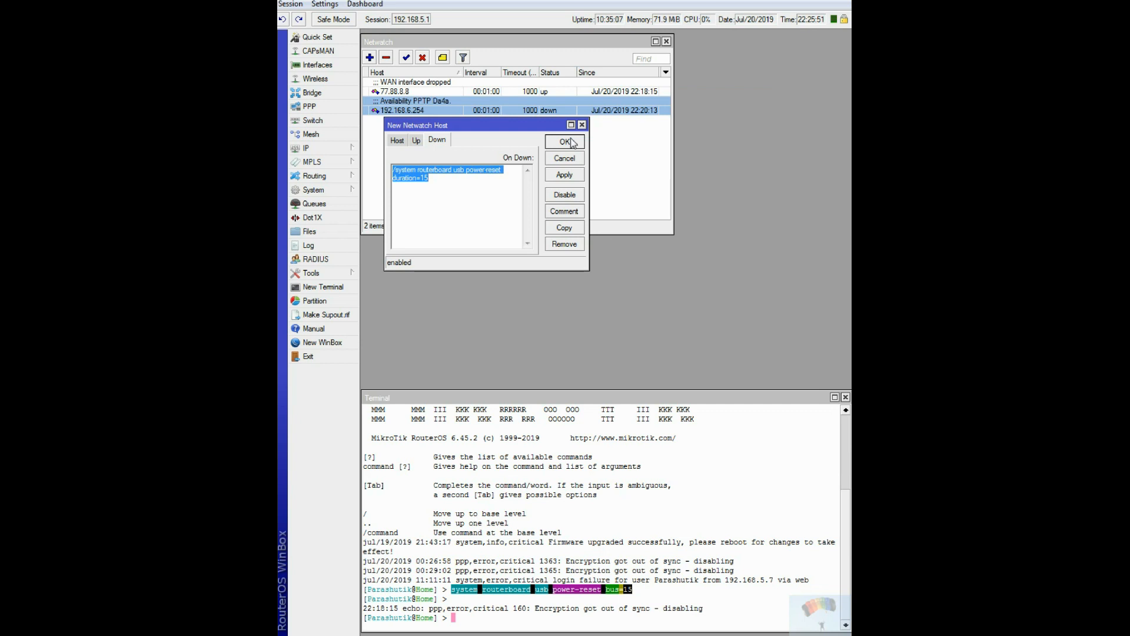
{"action": "left_click", "coordinate": [566, 142]}
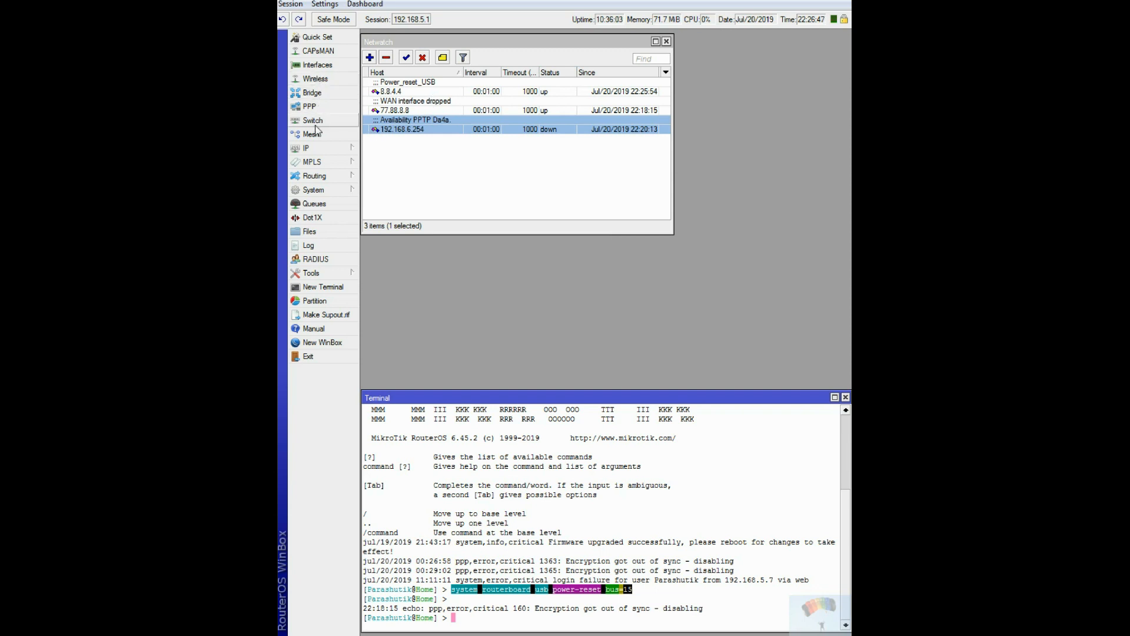
Open the firewall filter rules, and create a new interface list named "Google_DNS".
{"action": "left_click", "coordinate": [324, 147]}
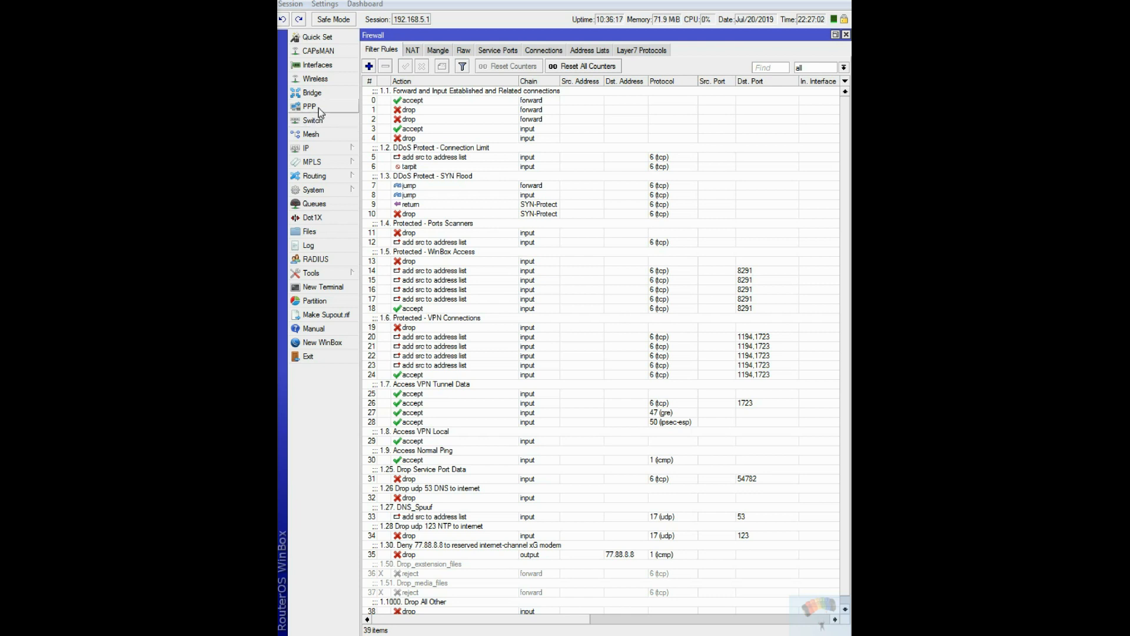
{"action": "left_click", "coordinate": [325, 66]}
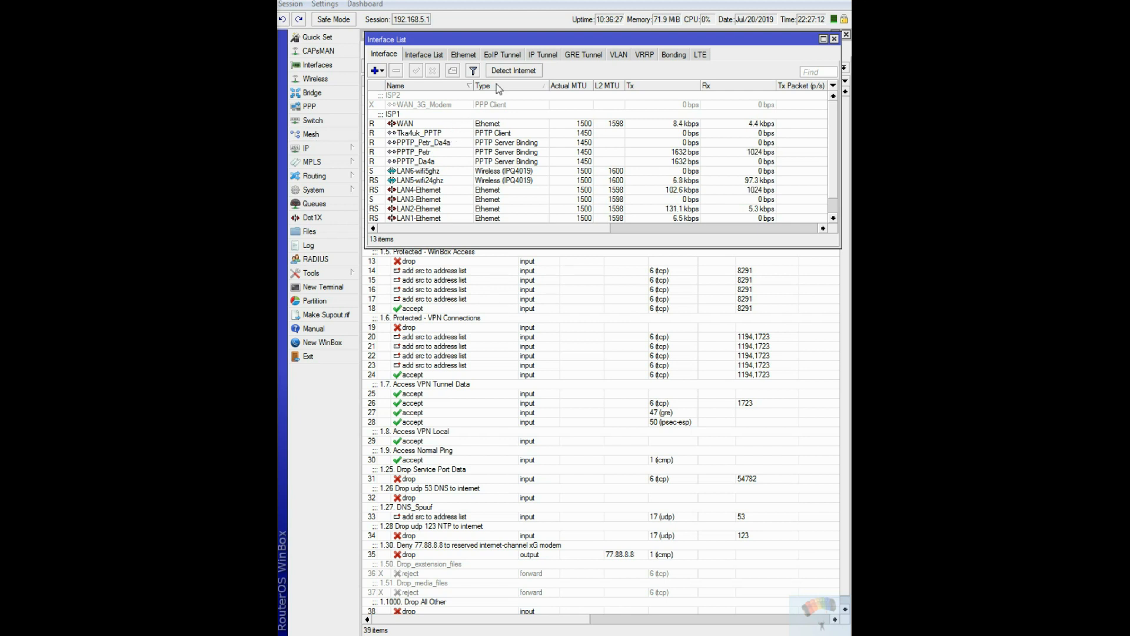
{"action": "left_click", "coordinate": [424, 54]}
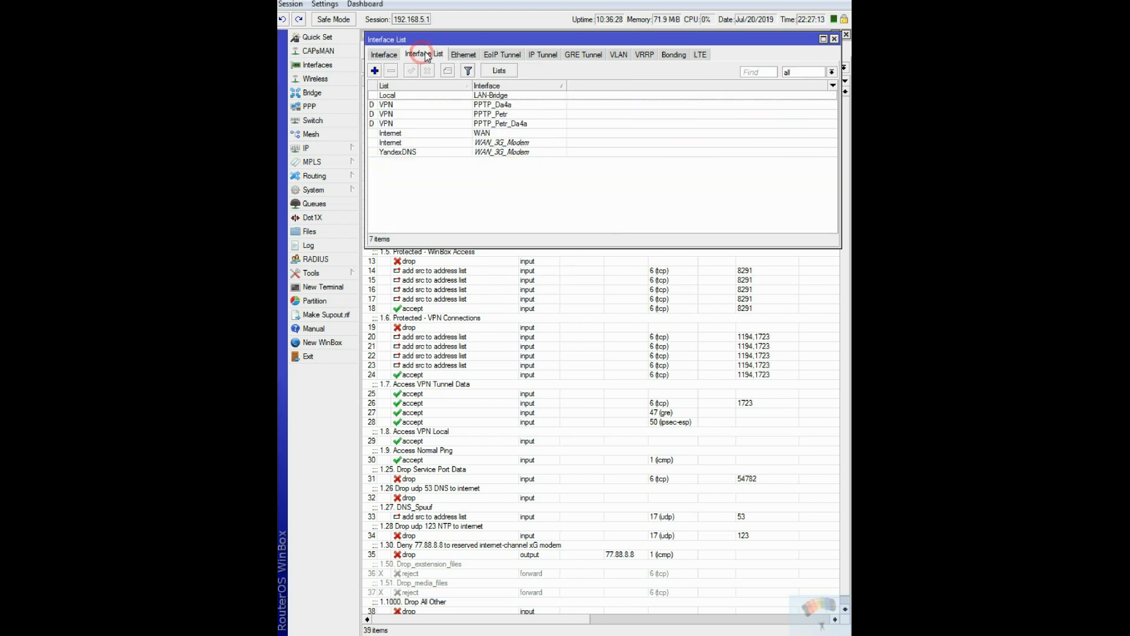
{"action": "left_click", "coordinate": [500, 71]}
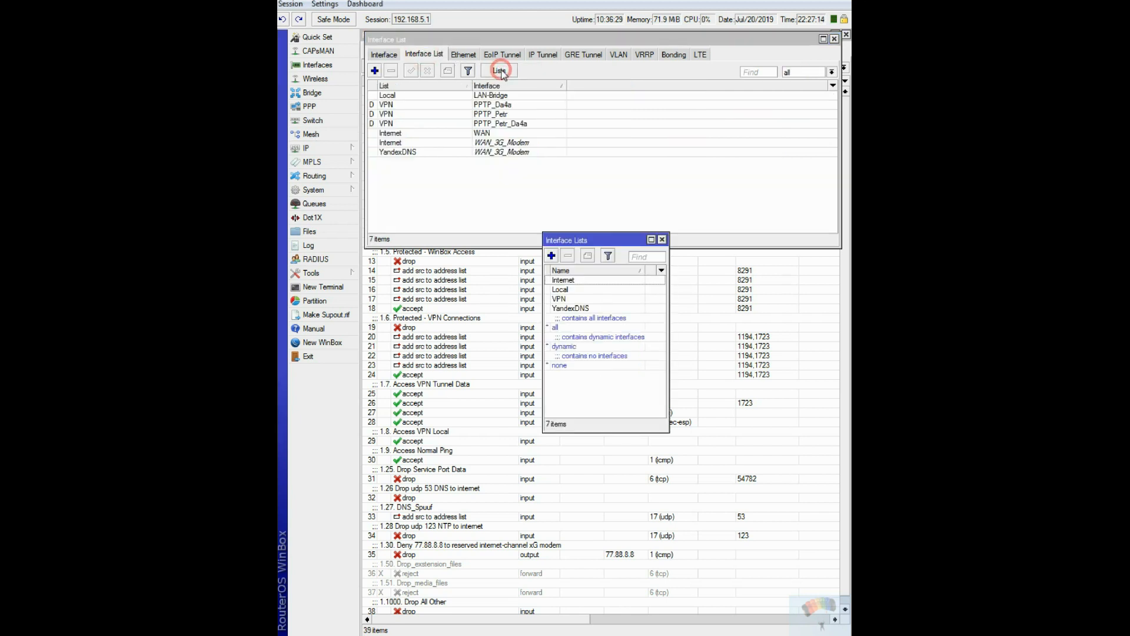
{"action": "left_click", "coordinate": [552, 256]}
{"action": "left_click", "coordinate": [596, 295]}
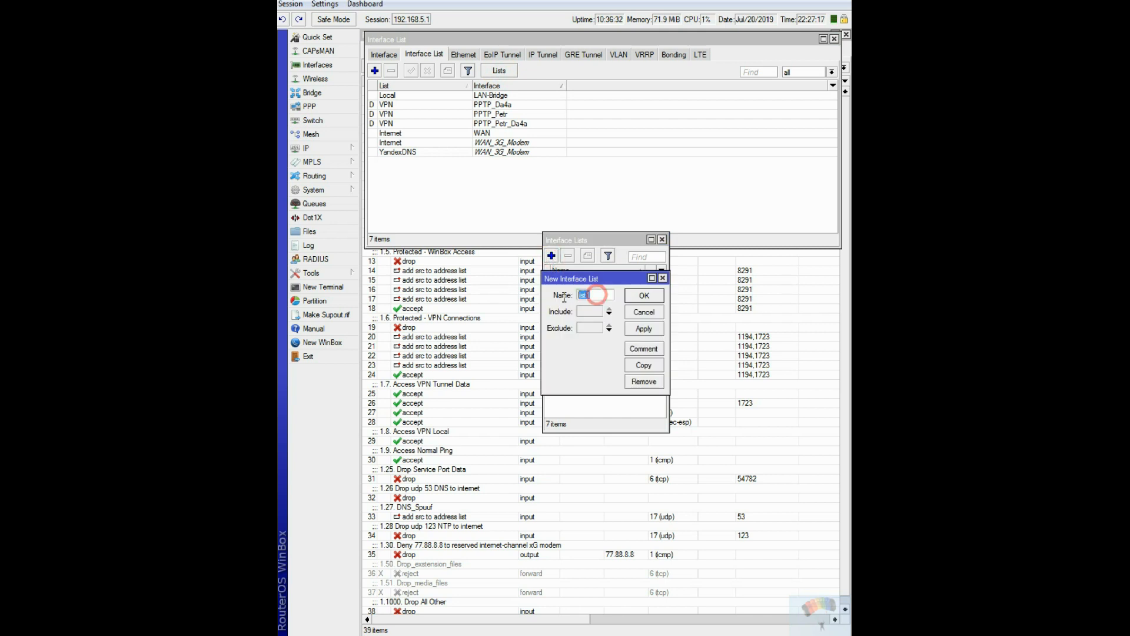
{"action": "type", "text": "Goo"}
{"action": "type", "text": "gle_DNS"}
{"action": "left_click", "coordinate": [644, 296]}
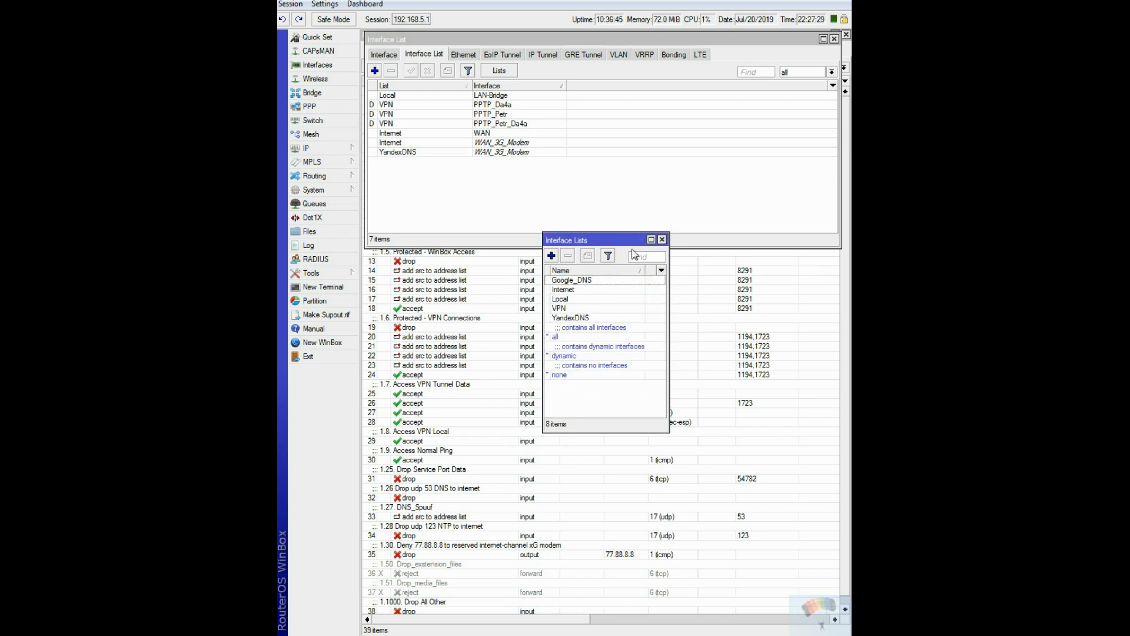
{"action": "left_click", "coordinate": [661, 241]}
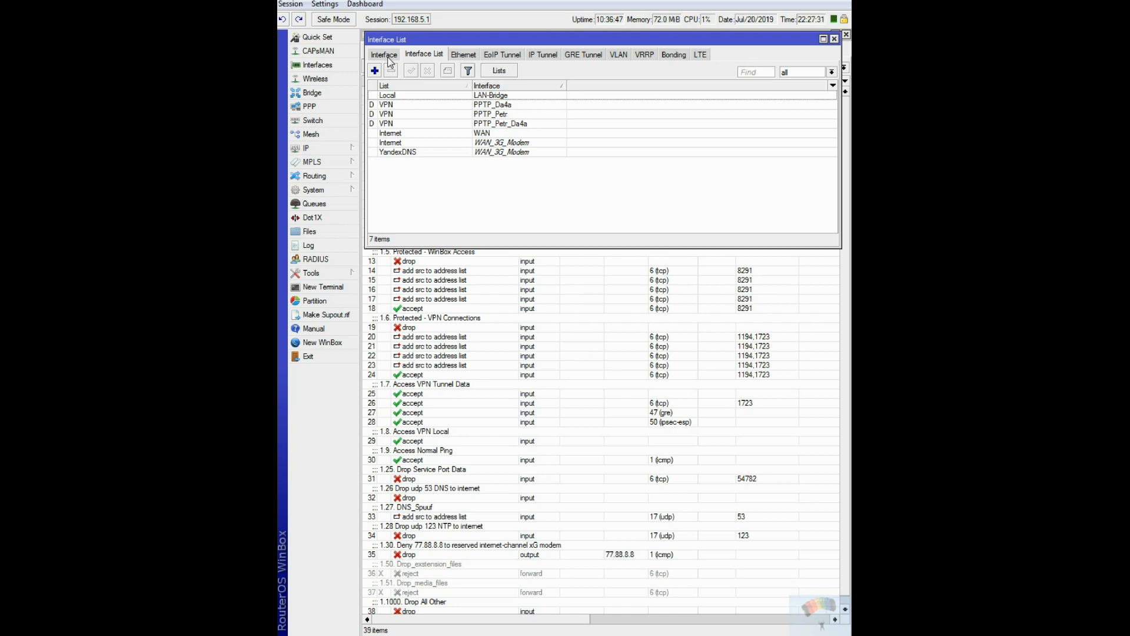
Add the WAN_3G_Modem interface as a member of the Google_DNS interface list.
{"action": "left_click", "coordinate": [375, 71]}
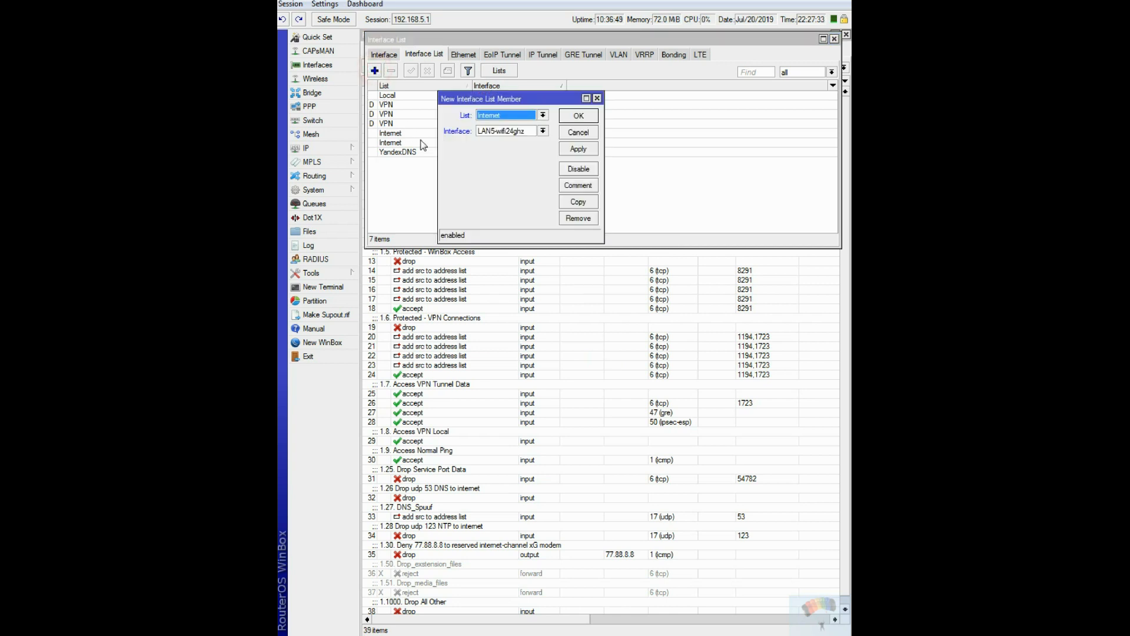
{"action": "left_click", "coordinate": [538, 117]}
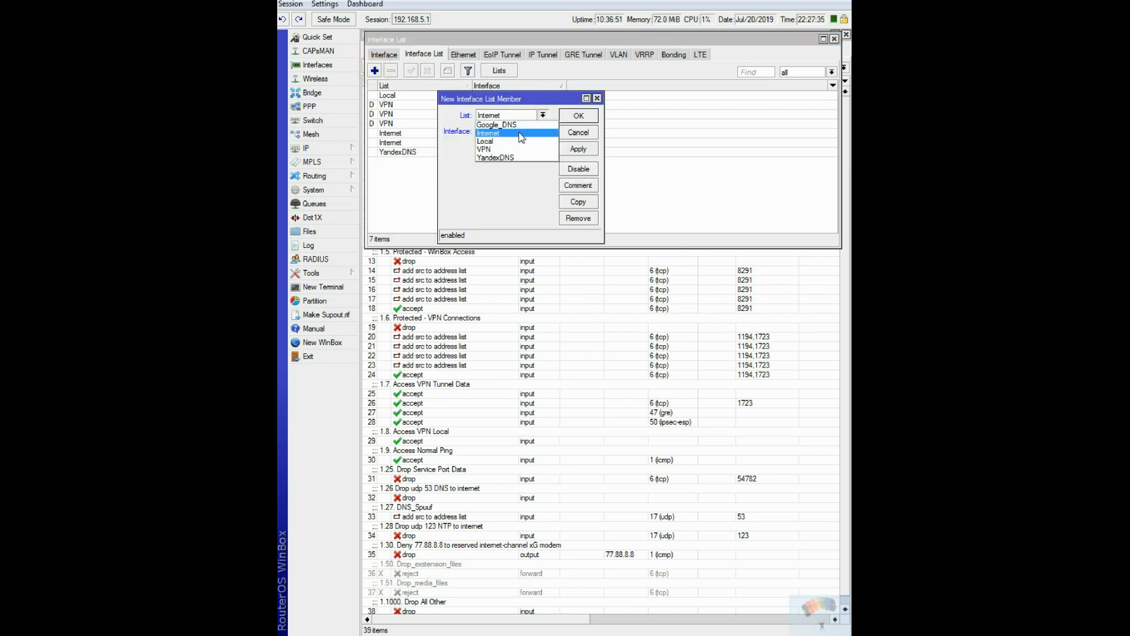
{"action": "left_click", "coordinate": [502, 125]}
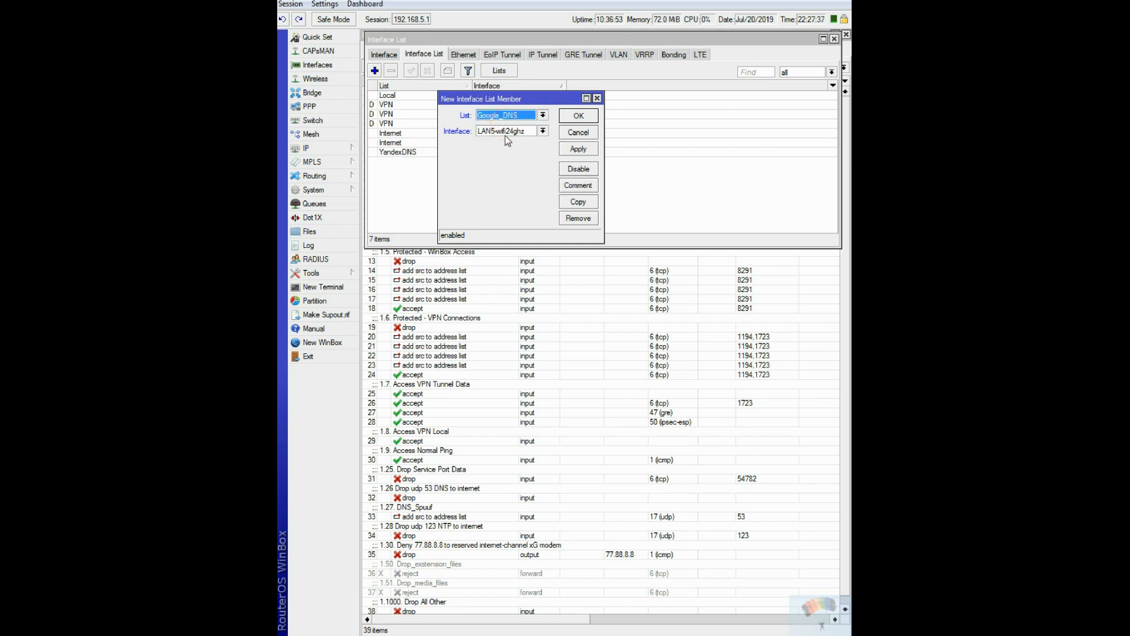
{"action": "left_click", "coordinate": [542, 131]}
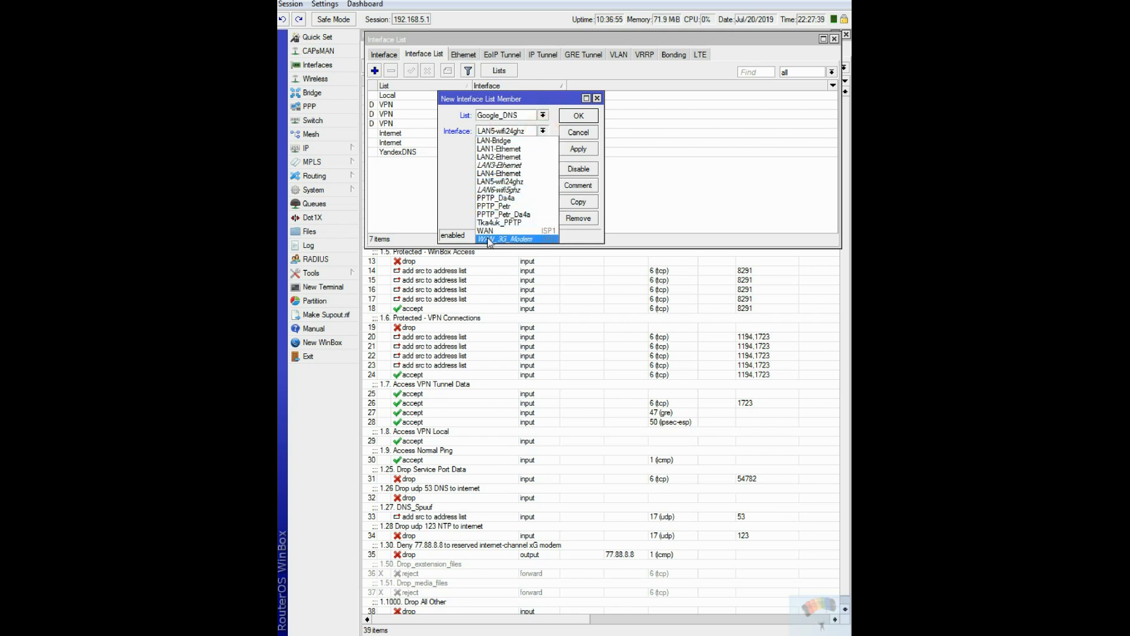
{"action": "left_click", "coordinate": [487, 238]}
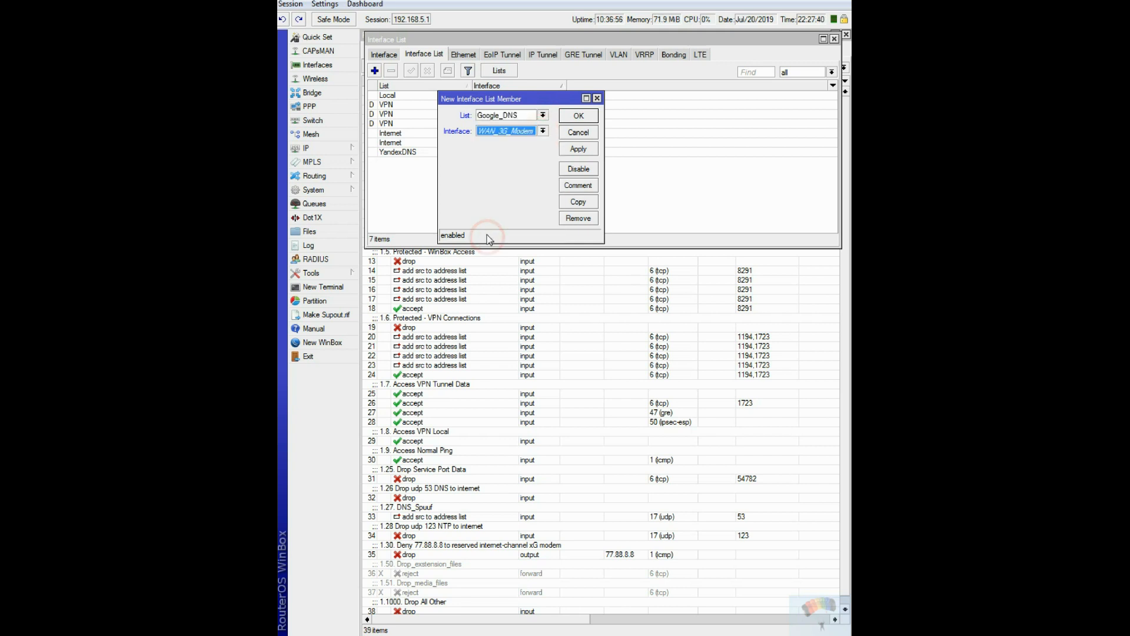
{"action": "left_click", "coordinate": [582, 116]}
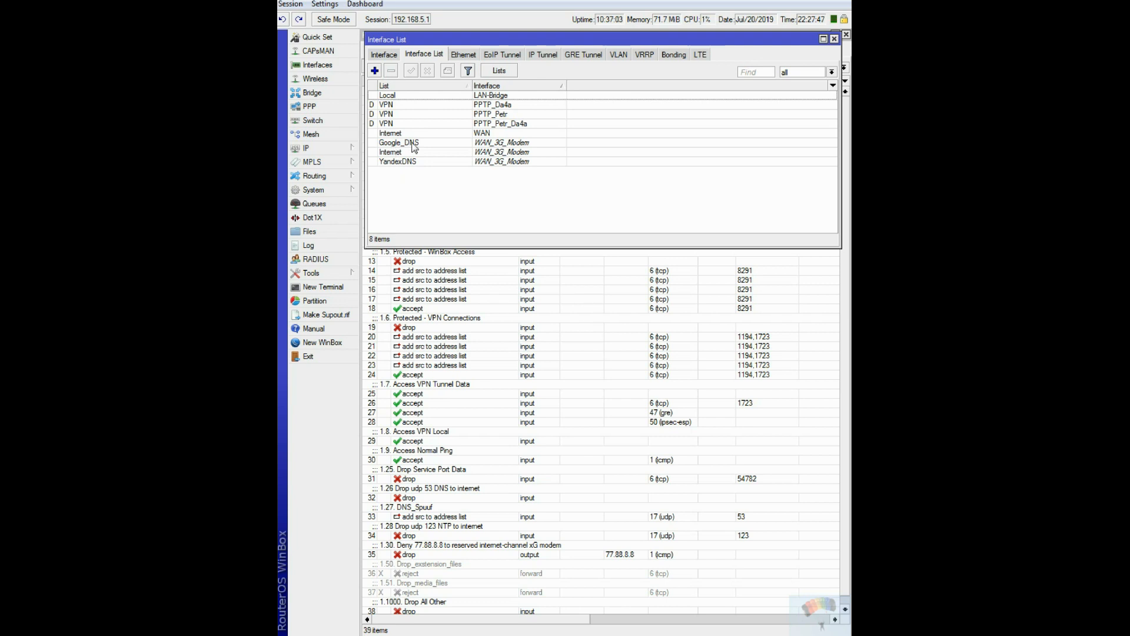
Close the interface lists, and review the general settings and comment of the existing drop rule for 77.88.8.8.
{"action": "left_click", "coordinate": [835, 39]}
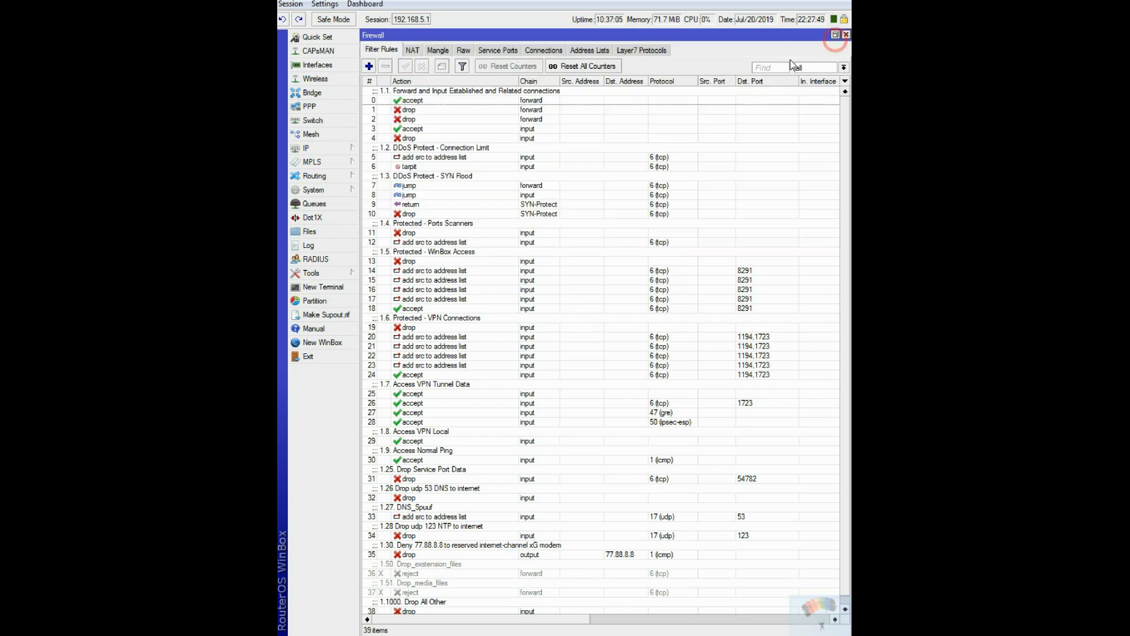
{"action": "double_click", "coordinate": [425, 557]}
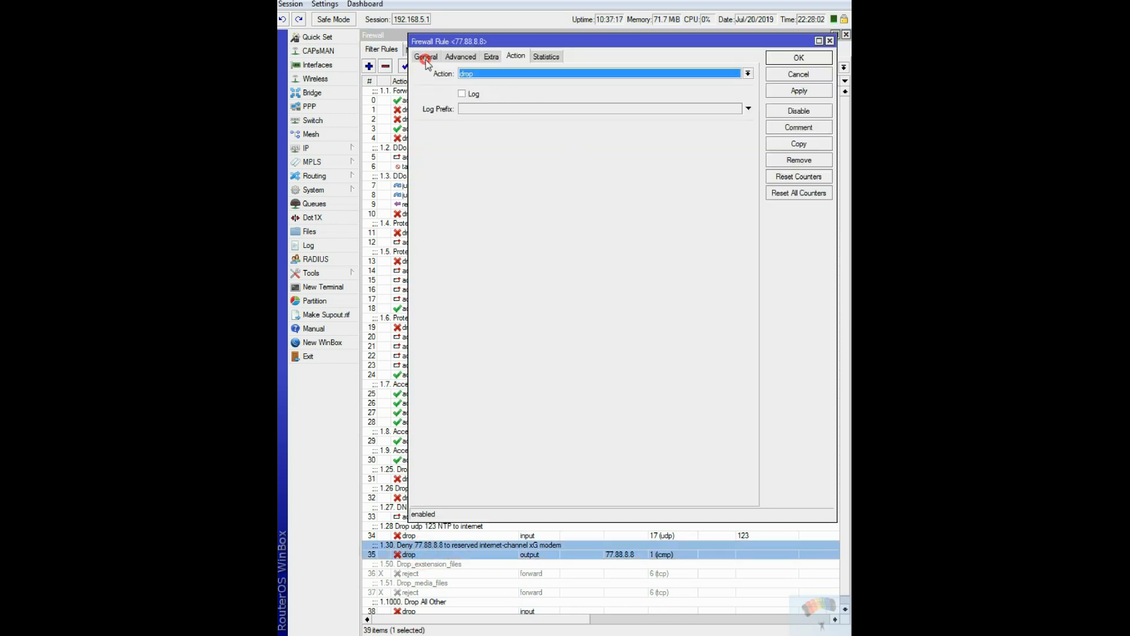
{"action": "left_click", "coordinate": [425, 57]}
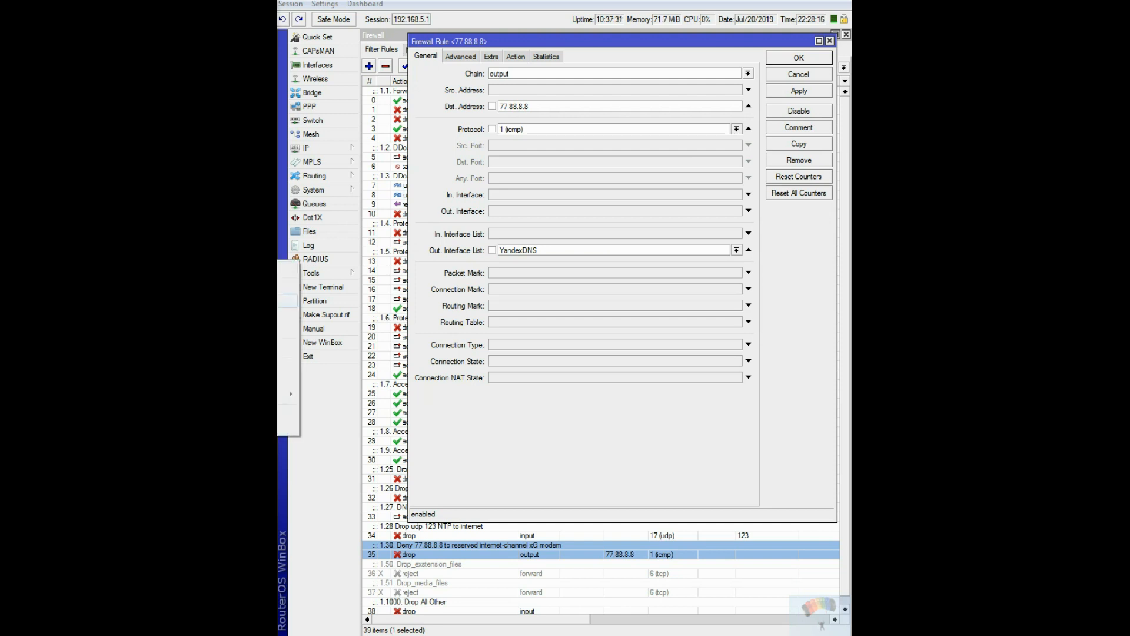
{"action": "left_click", "coordinate": [287, 301]}
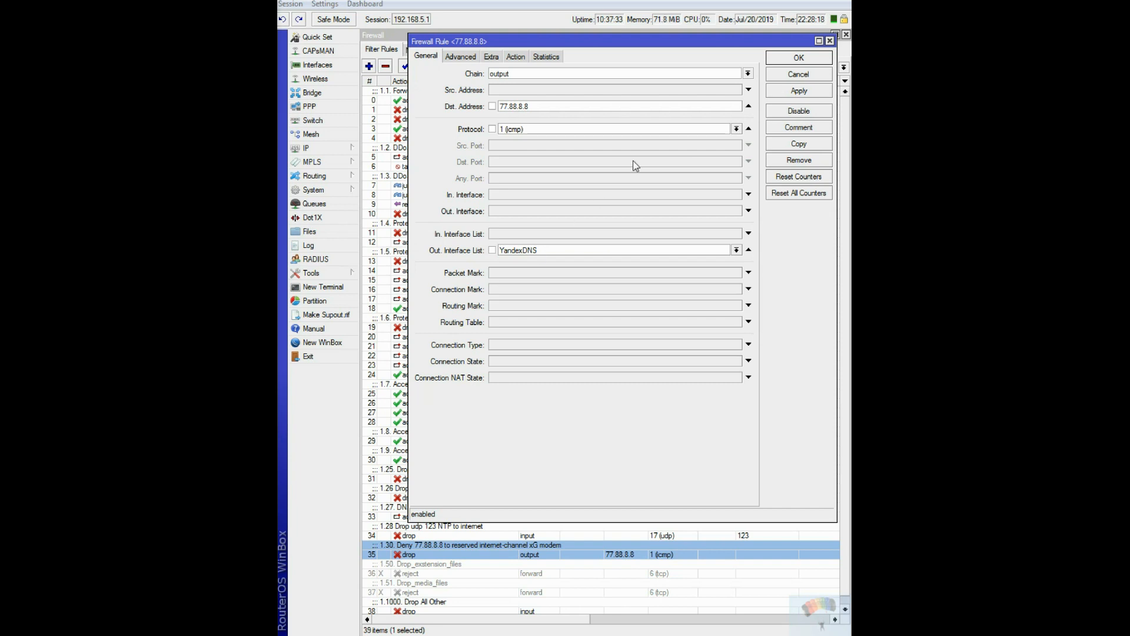
{"action": "left_click", "coordinate": [799, 127]}
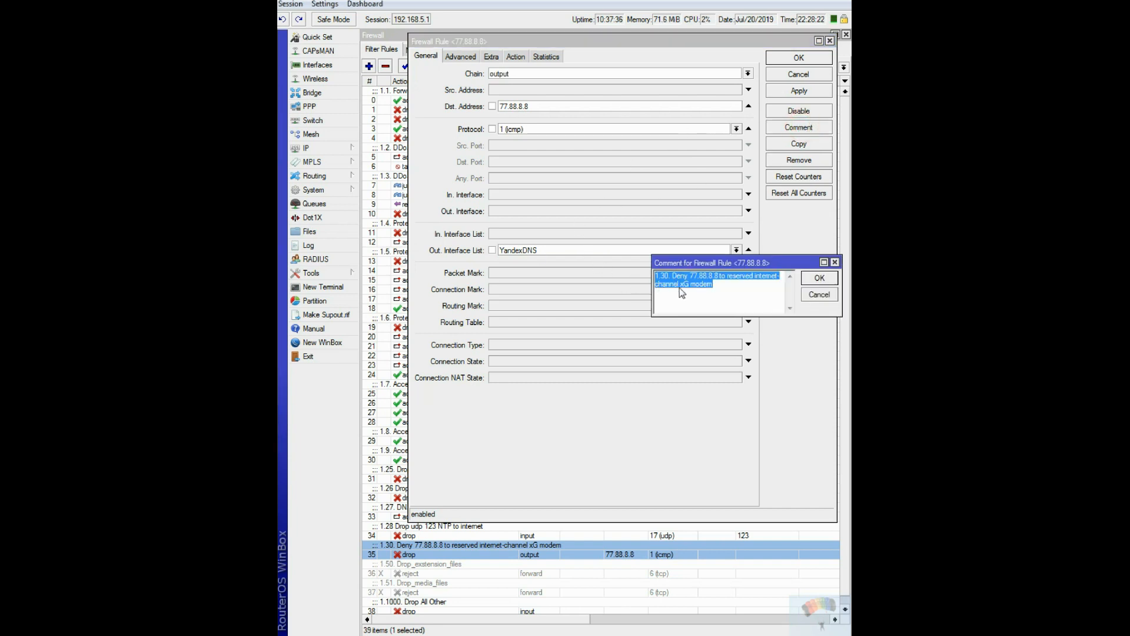
{"action": "left_click", "coordinate": [823, 297]}
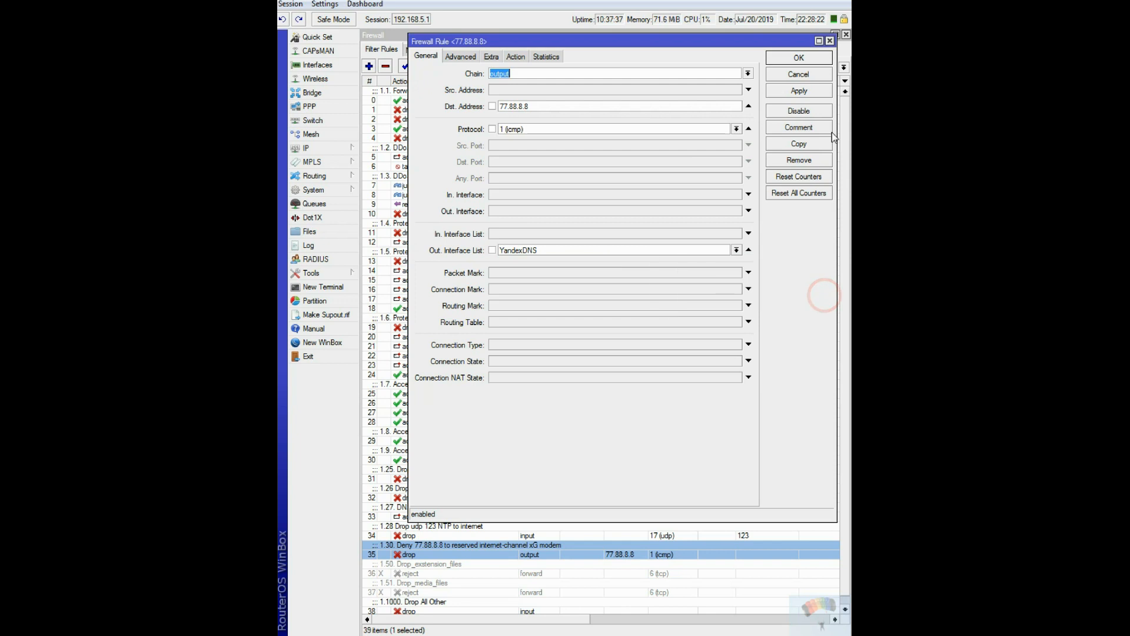
{"action": "left_click", "coordinate": [829, 40]}
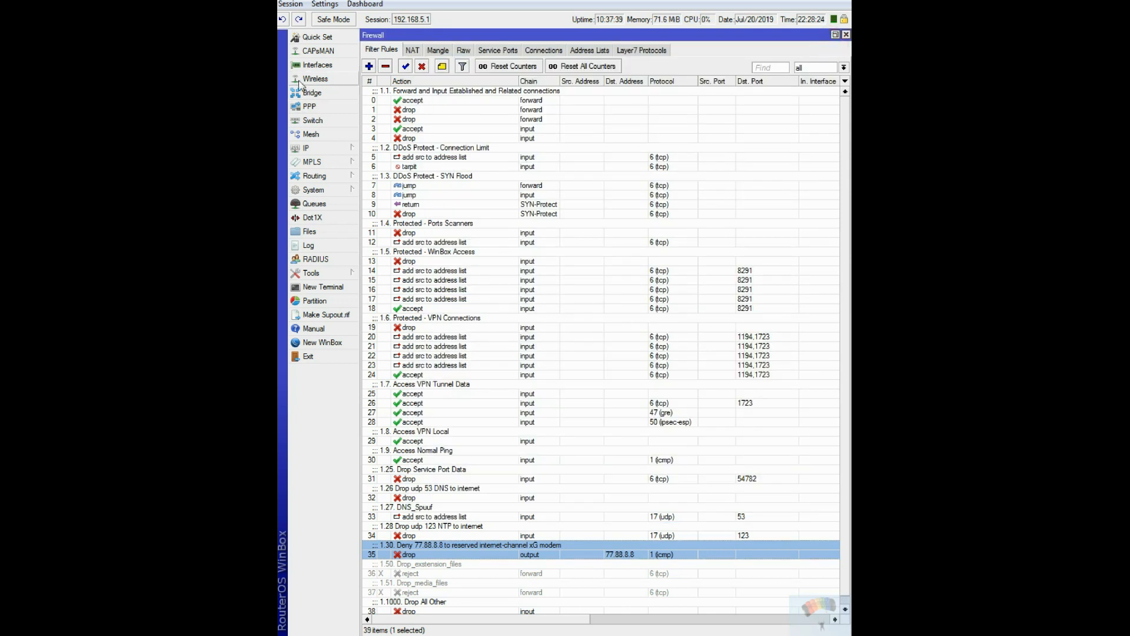
Start a new firewall filter rule with the comment "1.31. Disable ping 8.8.4.4 through everything except modems".
{"action": "left_click", "coordinate": [369, 66]}
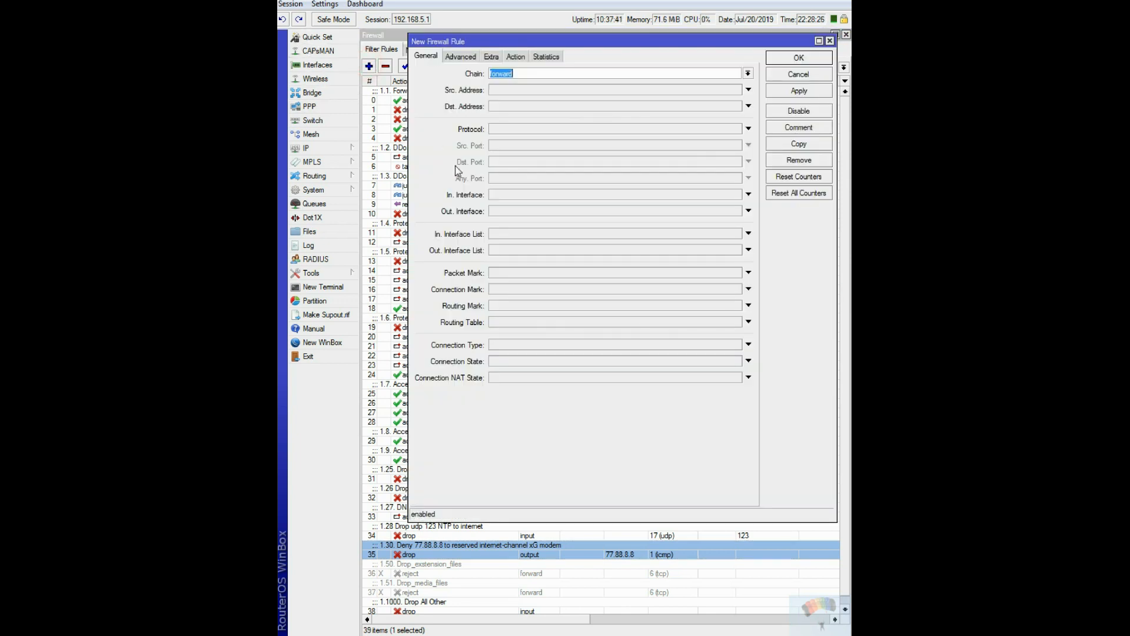
{"action": "left_click", "coordinate": [799, 127]}
{"action": "right_click", "coordinate": [679, 285]}
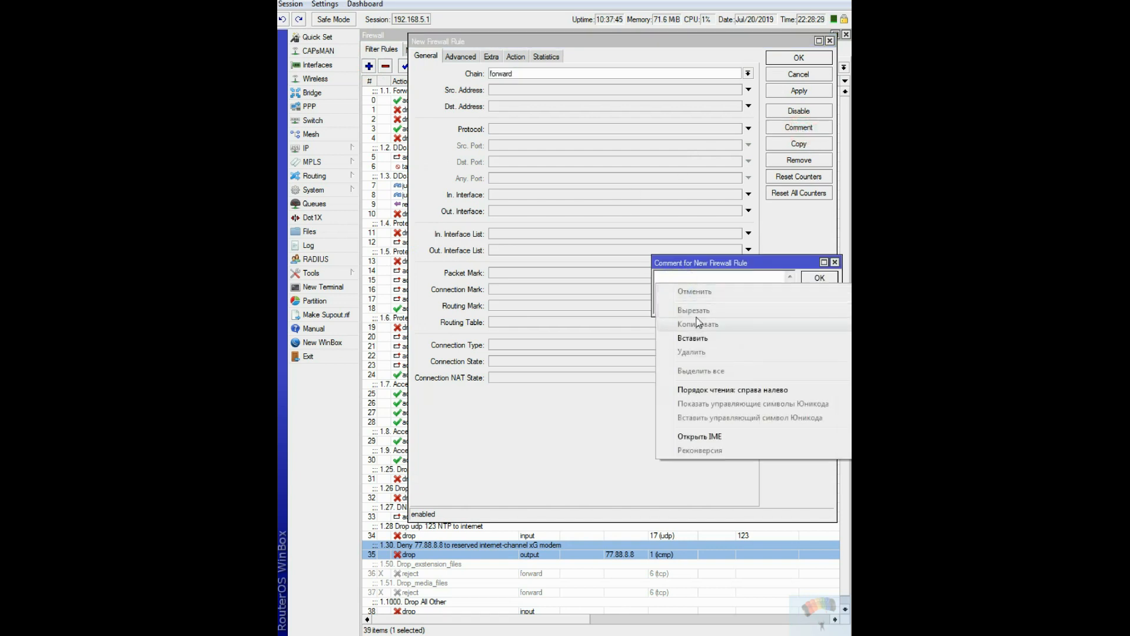
{"action": "left_click", "coordinate": [703, 338]}
{"action": "left_click", "coordinate": [816, 279]}
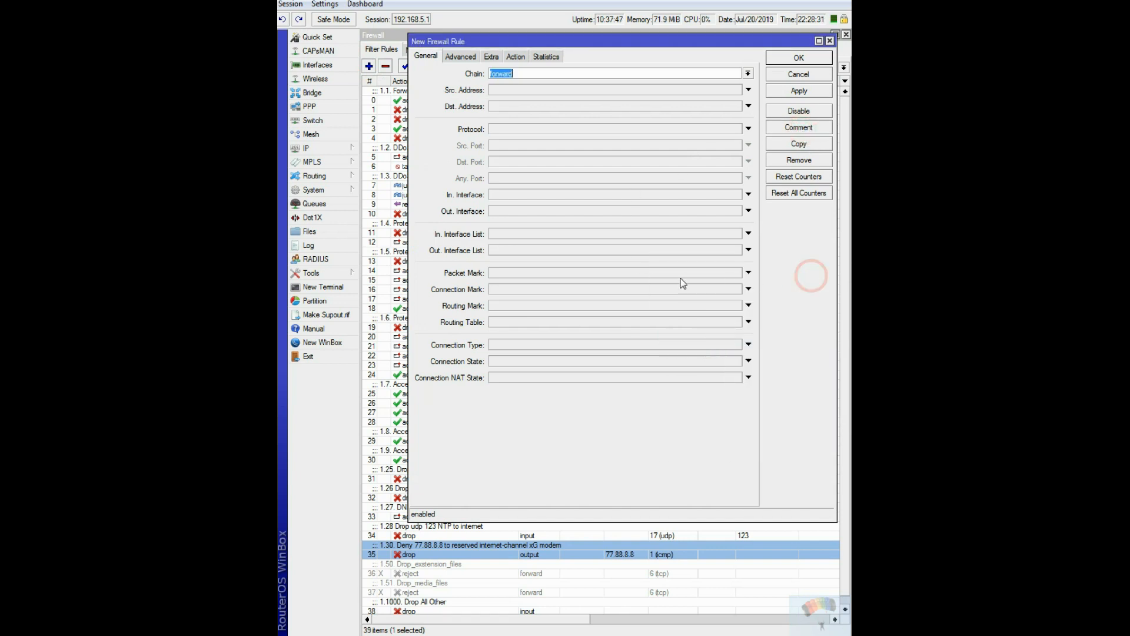
{"action": "key", "text": "alt+Tab"}
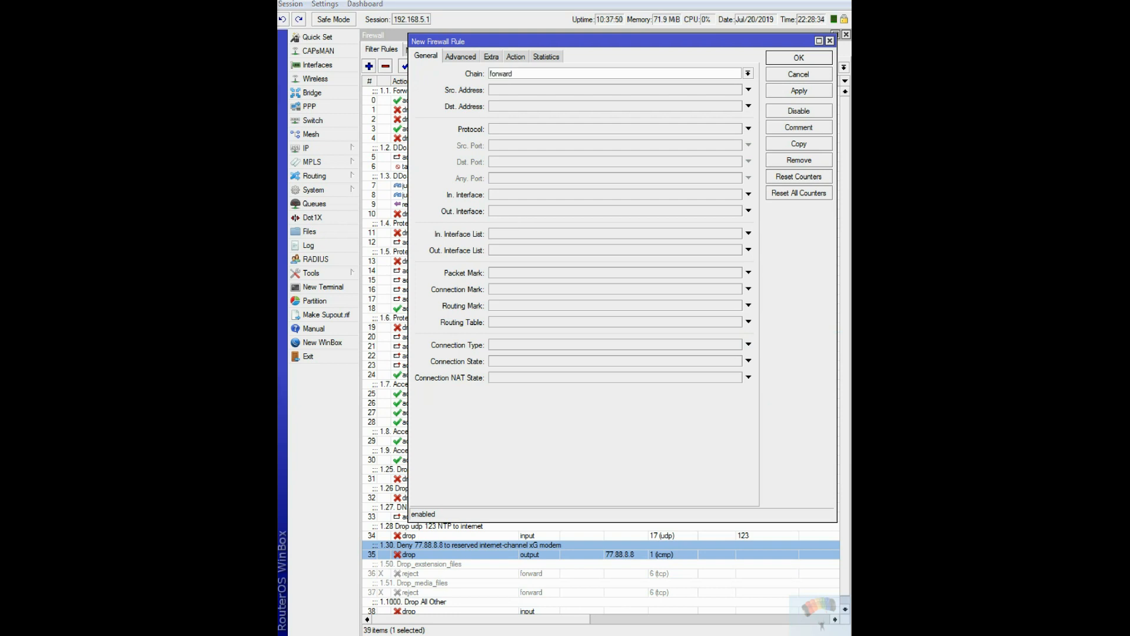
Set the new rule's chain to output, destination address to 8.8.8.4 and protocol to icmp.
{"action": "left_click", "coordinate": [747, 73]}
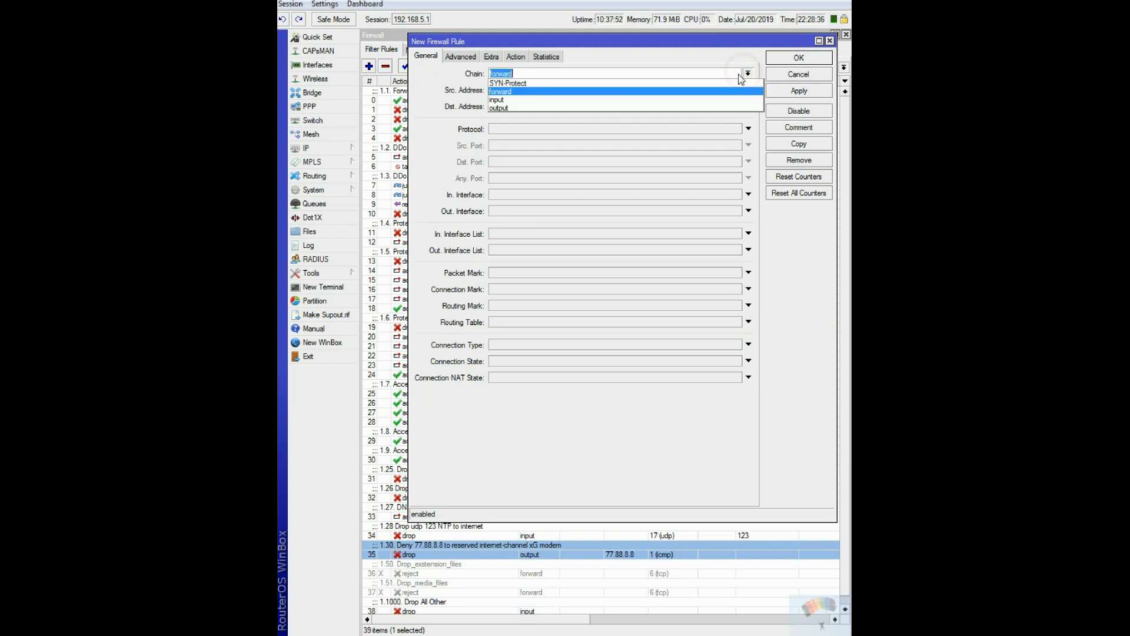
{"action": "left_click", "coordinate": [578, 106]}
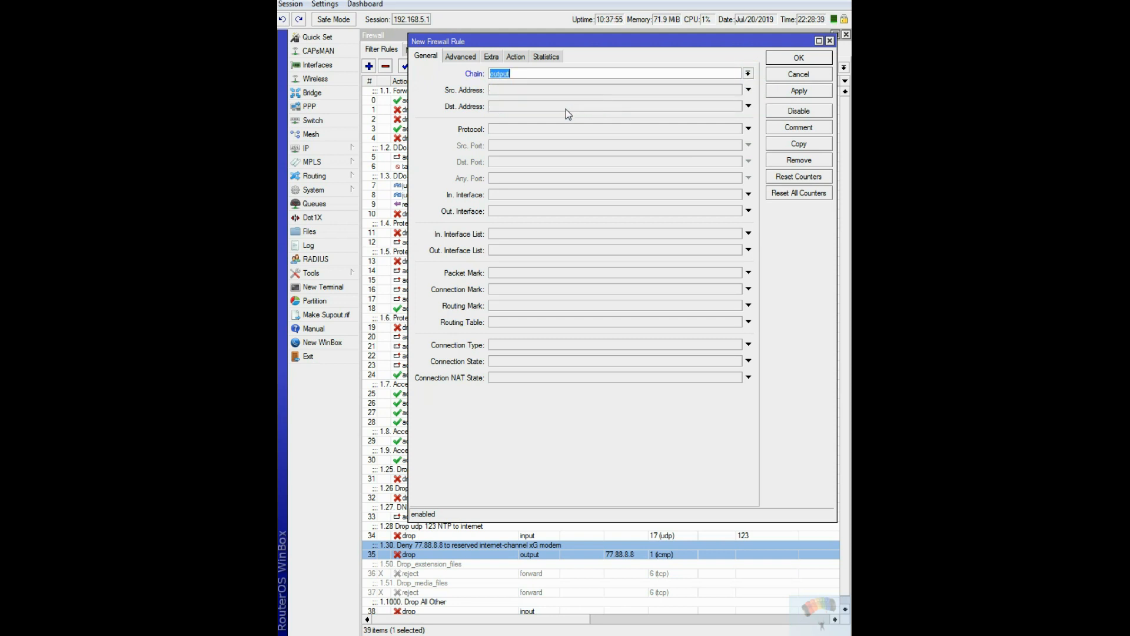
{"action": "left_click", "coordinate": [748, 106]}
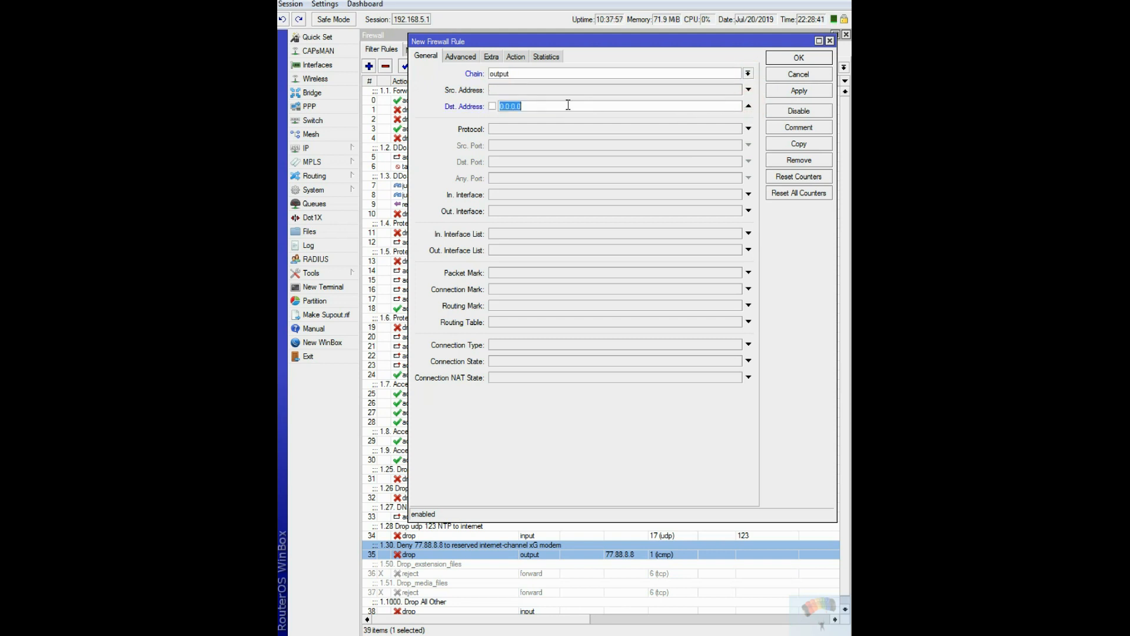
{"action": "type", "text": "8.8.8.4"}
{"action": "left_click", "coordinate": [749, 129]}
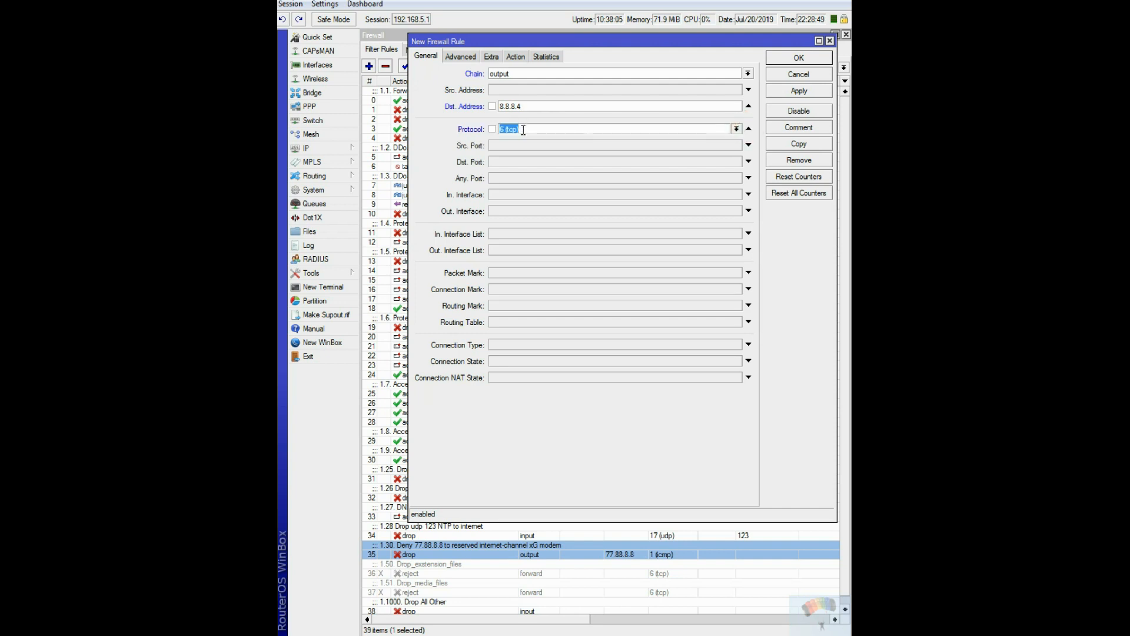
{"action": "left_click", "coordinate": [737, 130]}
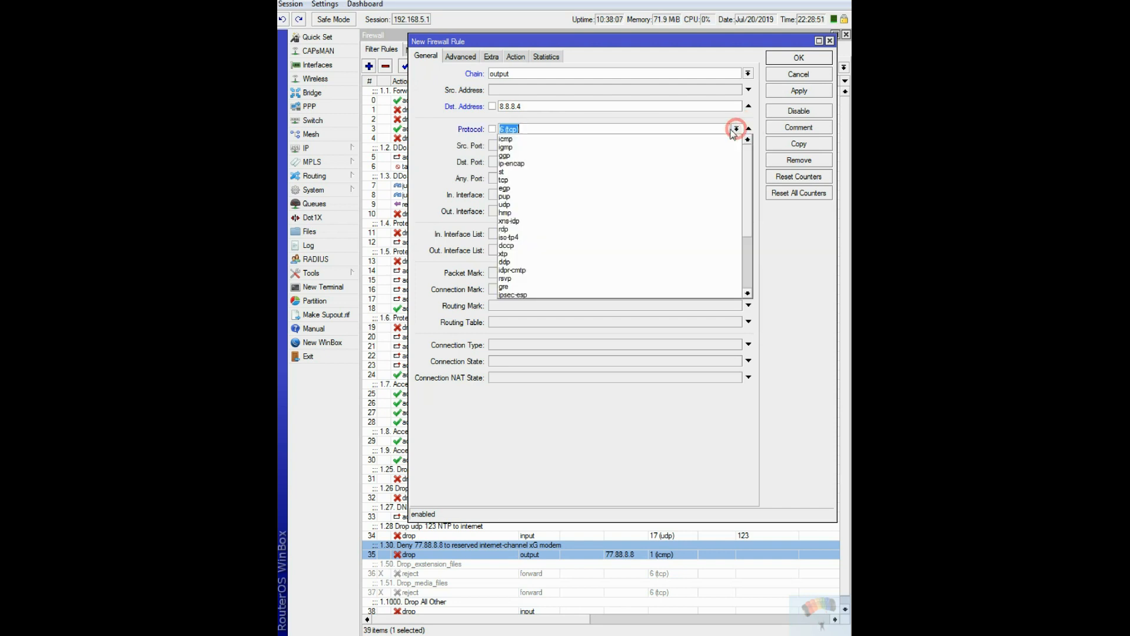
{"action": "left_click", "coordinate": [532, 140]}
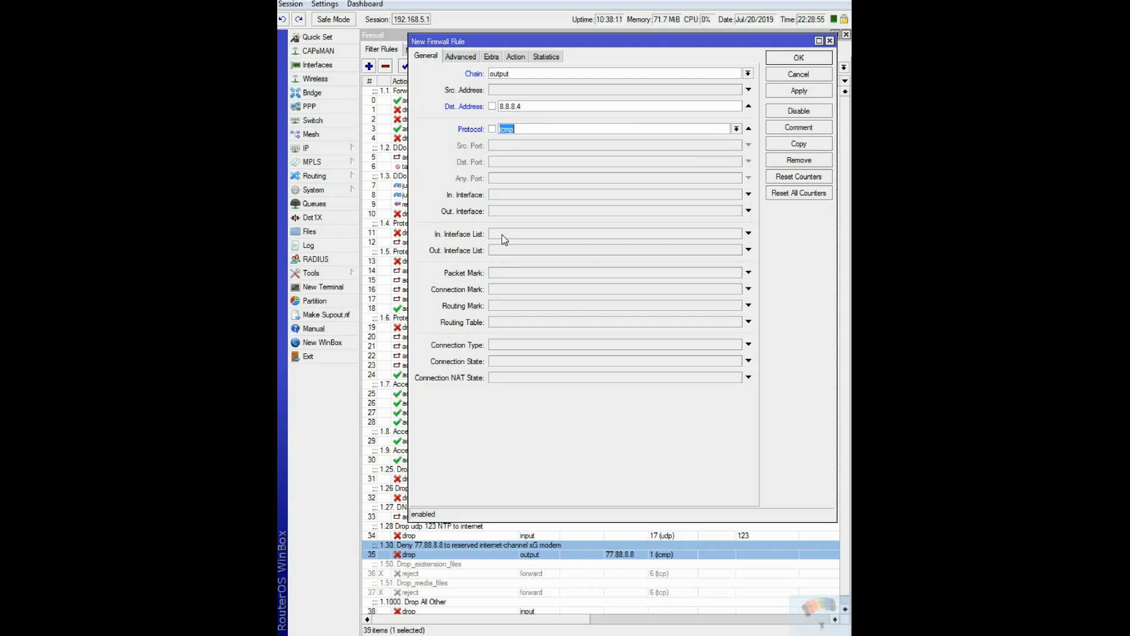
Set the rule's outgoing interface list to Google_DNS and negate the match.
{"action": "left_click", "coordinate": [749, 250]}
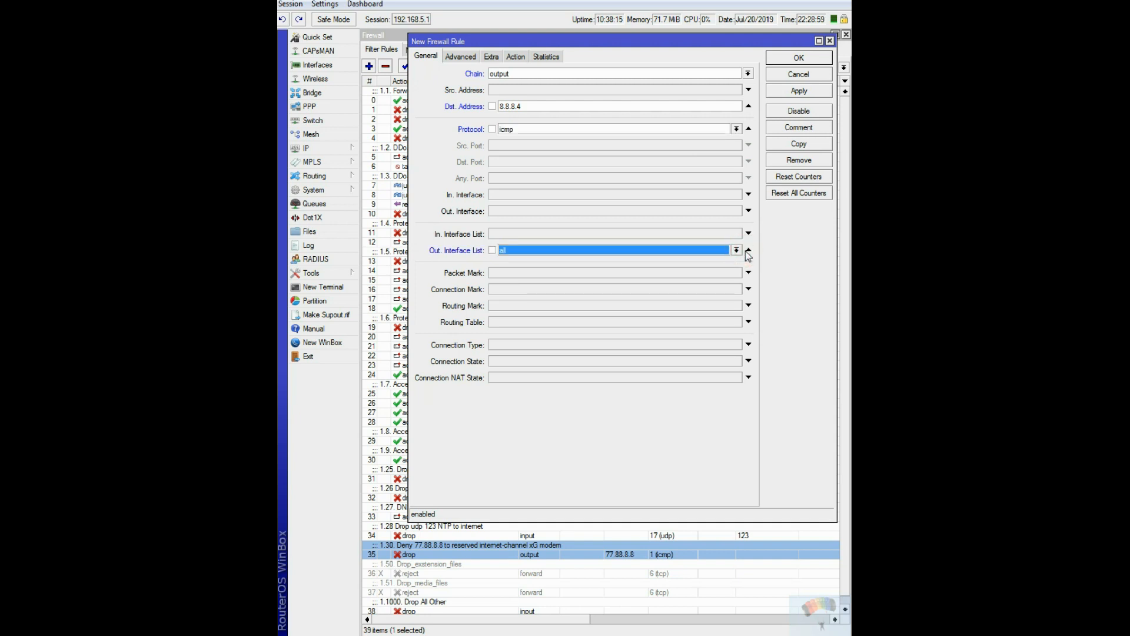
{"action": "left_click", "coordinate": [734, 251]}
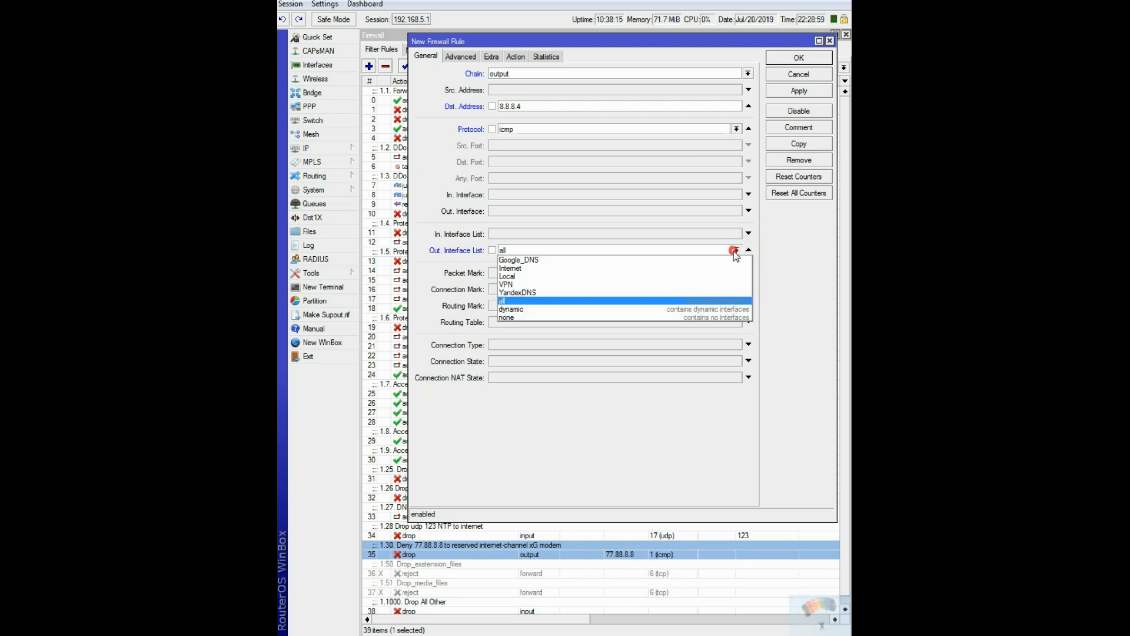
{"action": "left_click", "coordinate": [543, 259]}
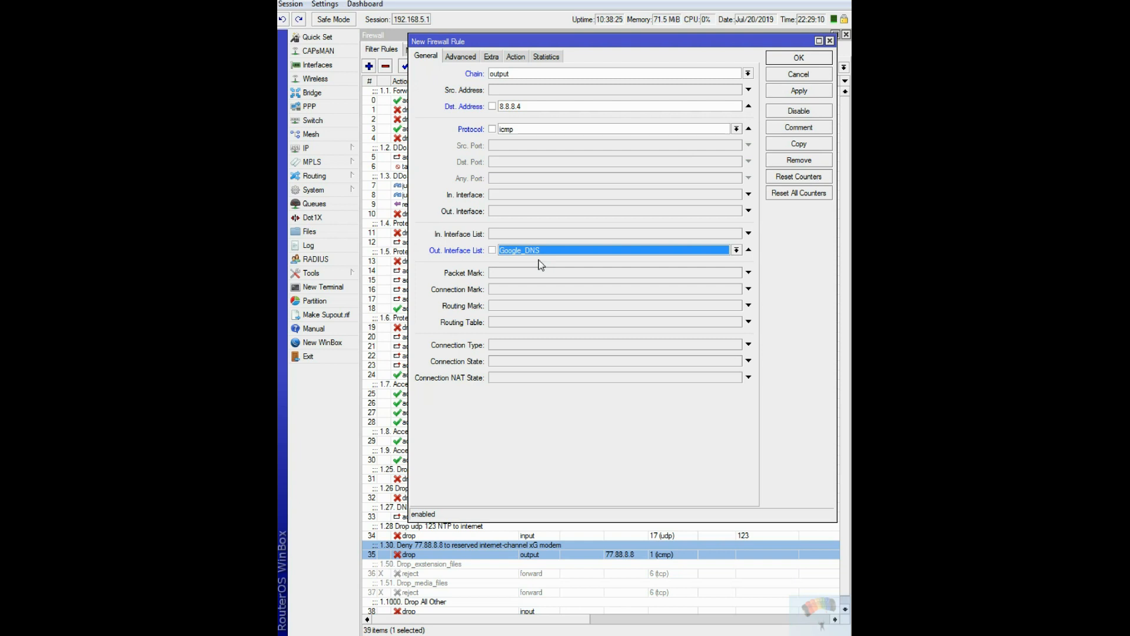
{"action": "left_click", "coordinate": [492, 250]}
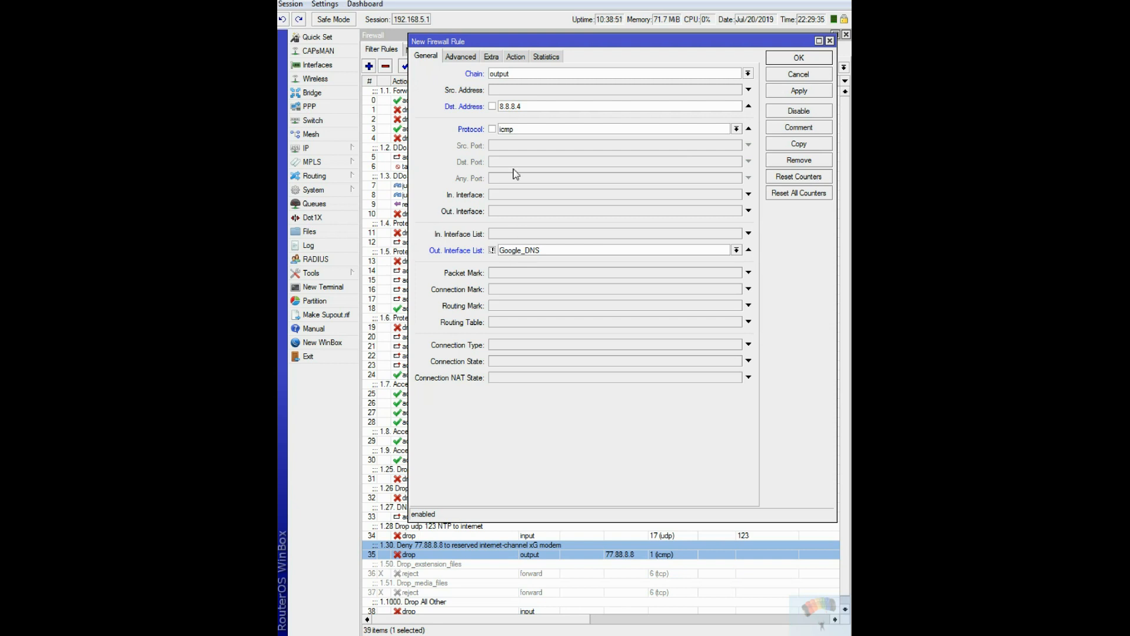
Set the new rule's action to drop and save the rule.
{"action": "left_click", "coordinate": [517, 57]}
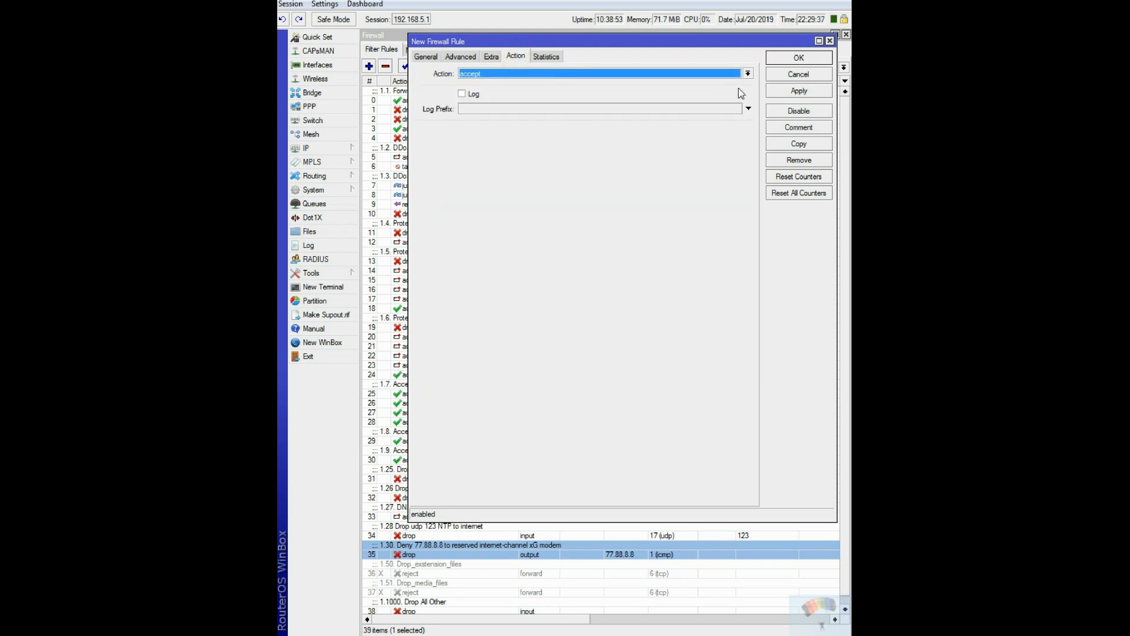
{"action": "left_click", "coordinate": [748, 73]}
{"action": "left_click", "coordinate": [479, 110]}
{"action": "left_click", "coordinate": [811, 58]}
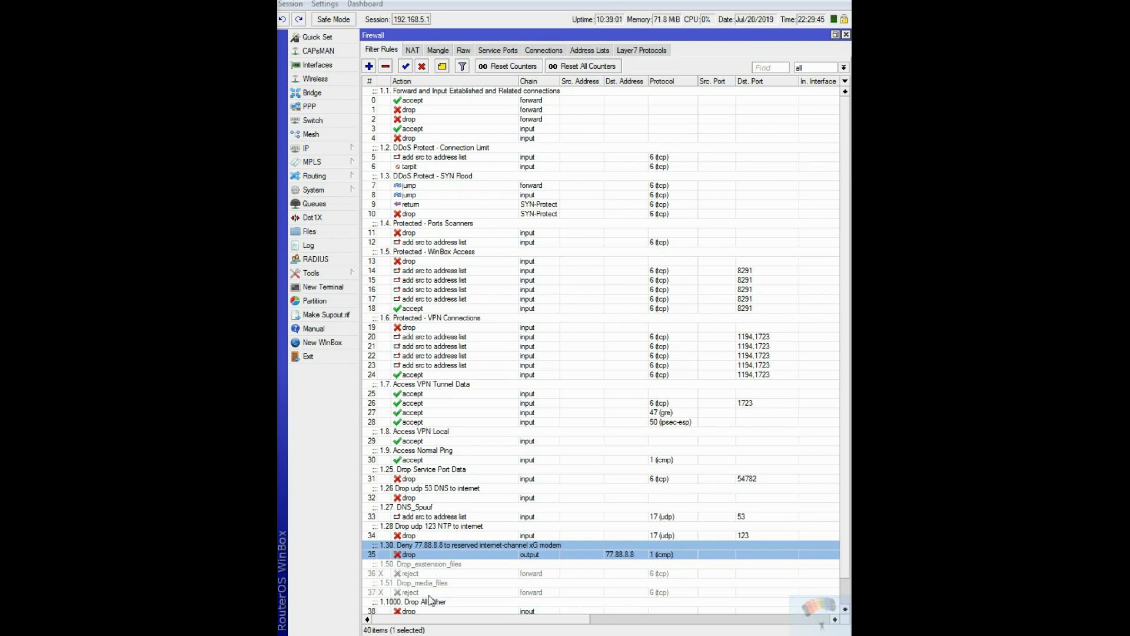
Move the new 1.31 rule directly below the 1.30 rule in the filter list, and close the firewall window.
{"action": "left_click", "coordinate": [846, 577]}
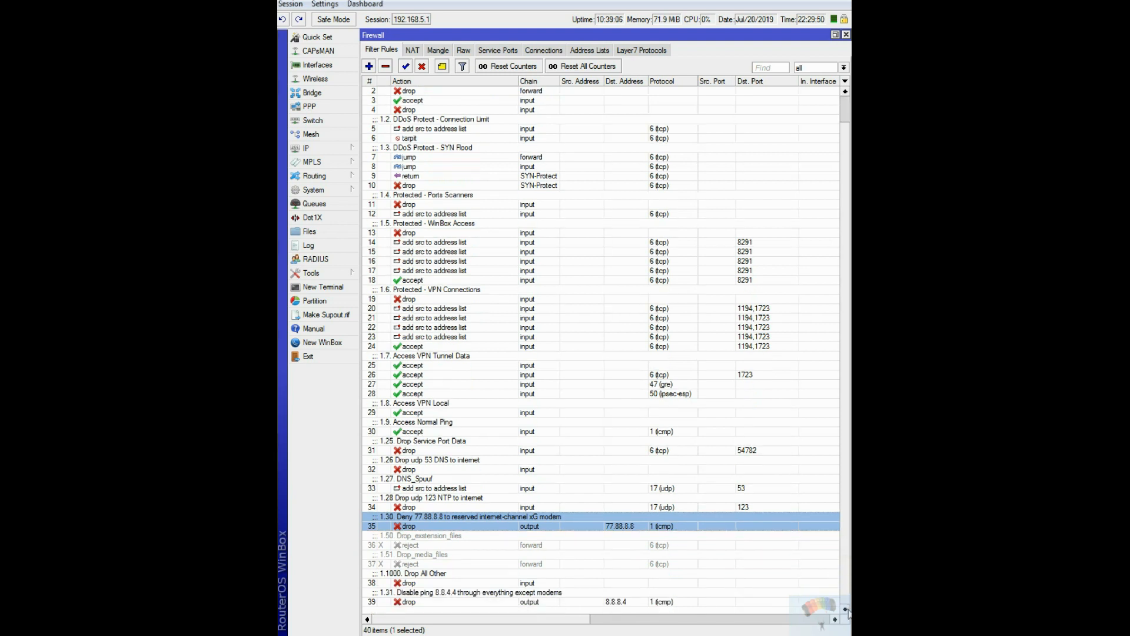
{"action": "left_click", "coordinate": [411, 601]}
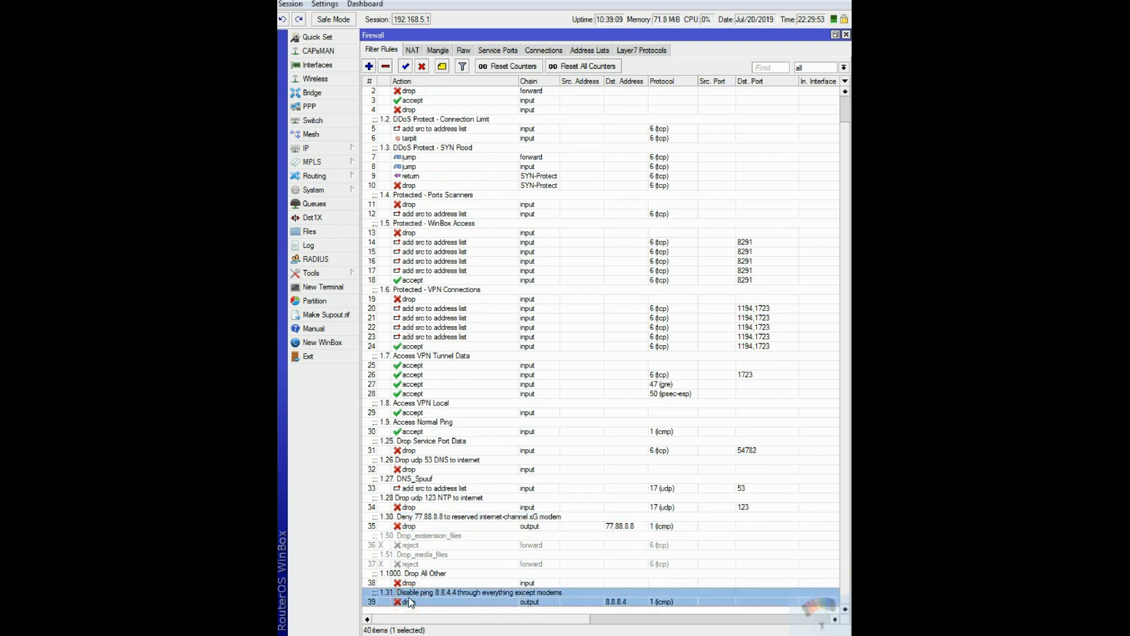
{"action": "left_click_drag", "start_coordinate": [411, 602], "coordinate": [412, 537]}
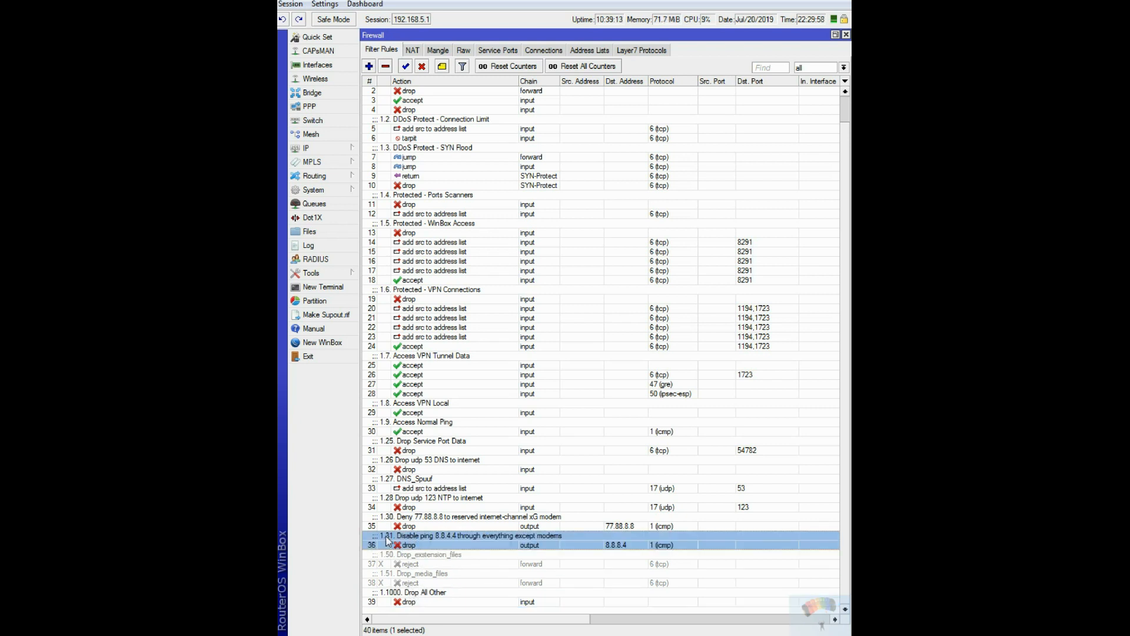
{"action": "left_click", "coordinate": [846, 34]}
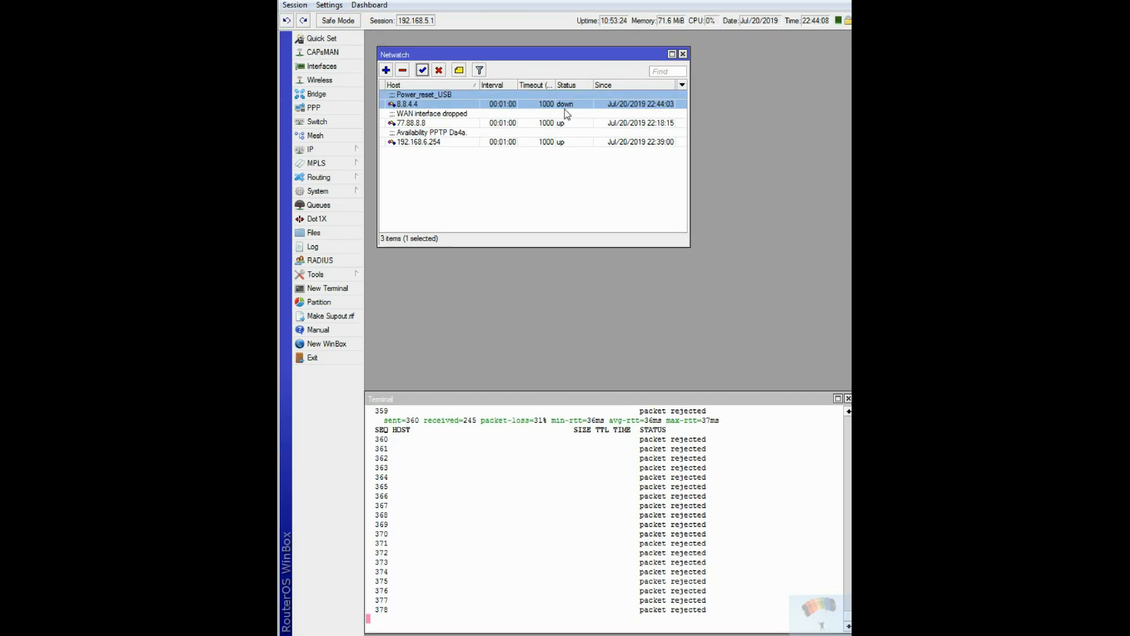
Check the On Down script of the 8.8.4.4 Netwatch host, and disable that host.
{"action": "double_click", "coordinate": [509, 104]}
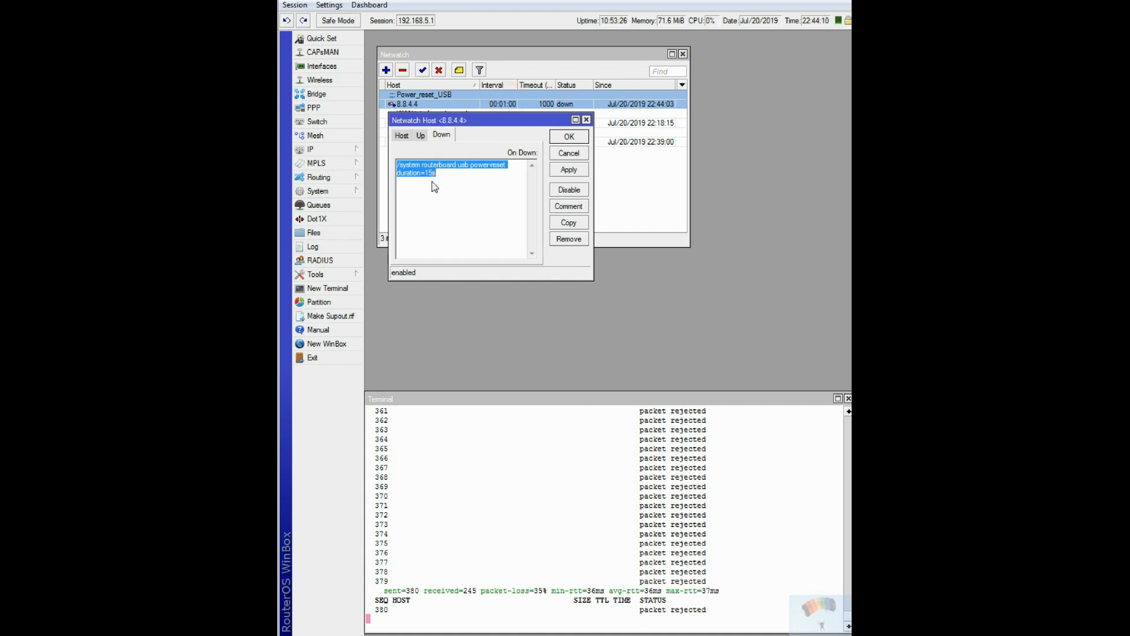
{"action": "left_click", "coordinate": [569, 138]}
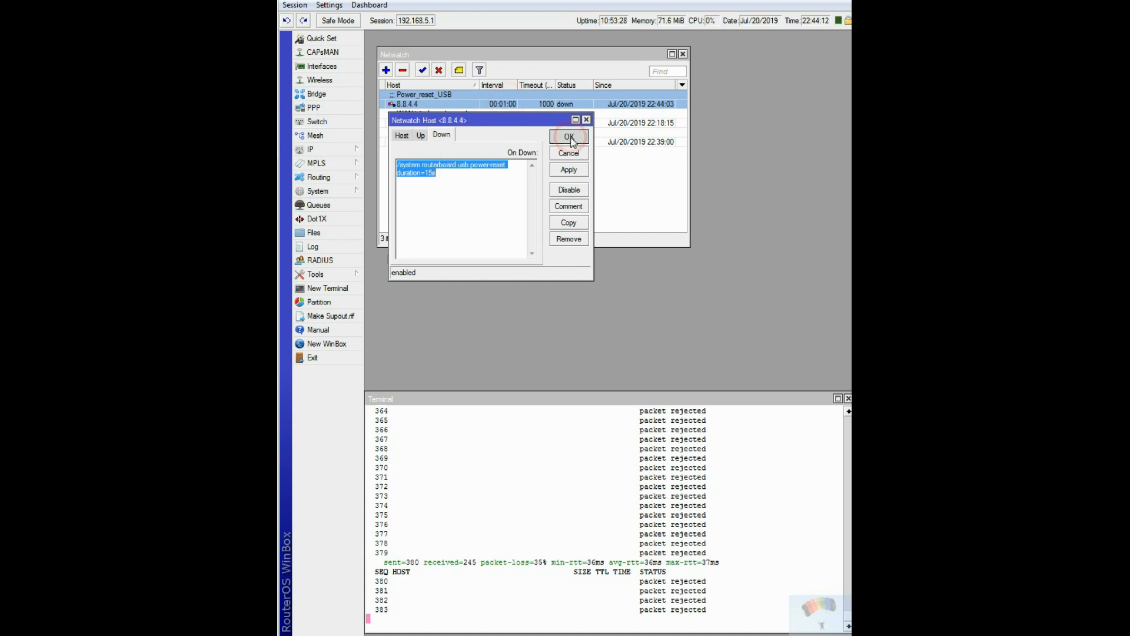
{"action": "double_click", "coordinate": [512, 104]}
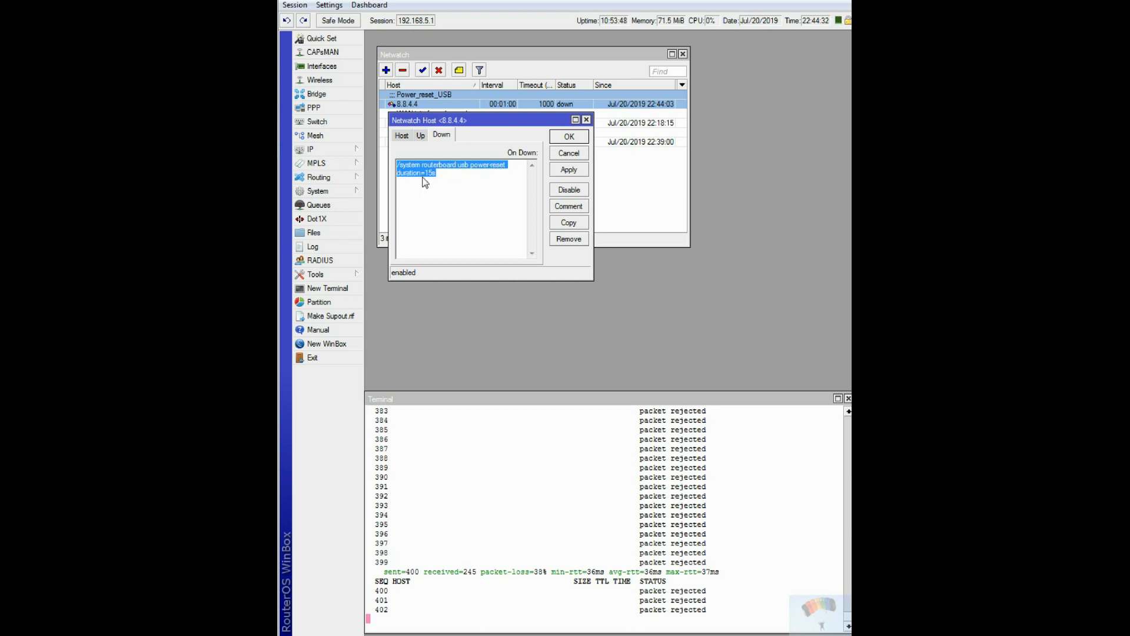
{"action": "left_click", "coordinate": [573, 137]}
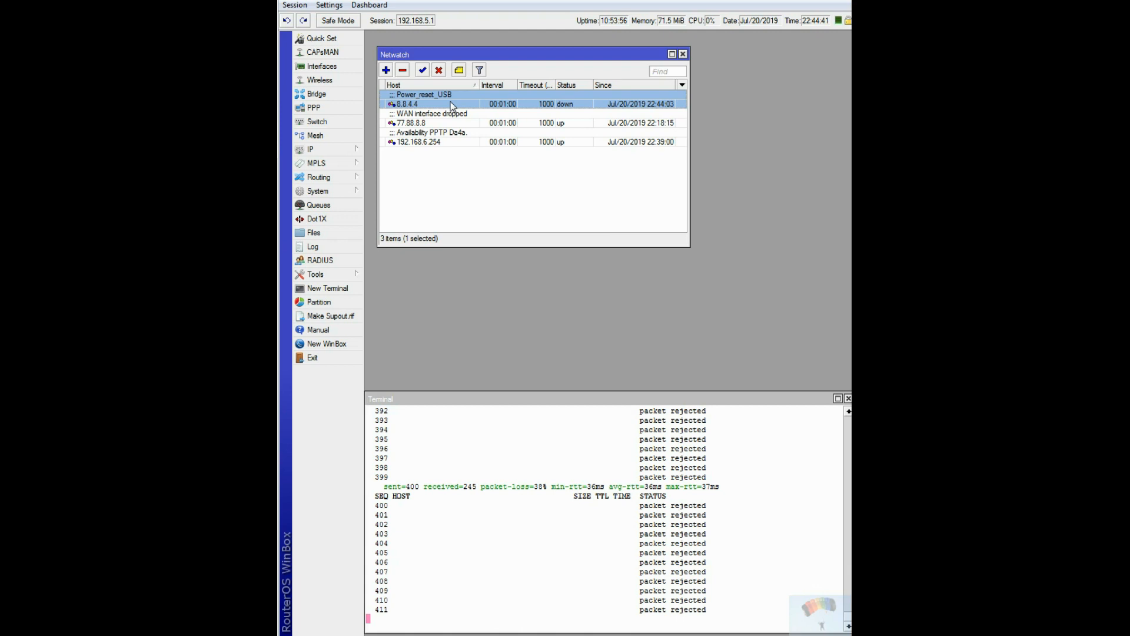
{"action": "left_click", "coordinate": [439, 71]}
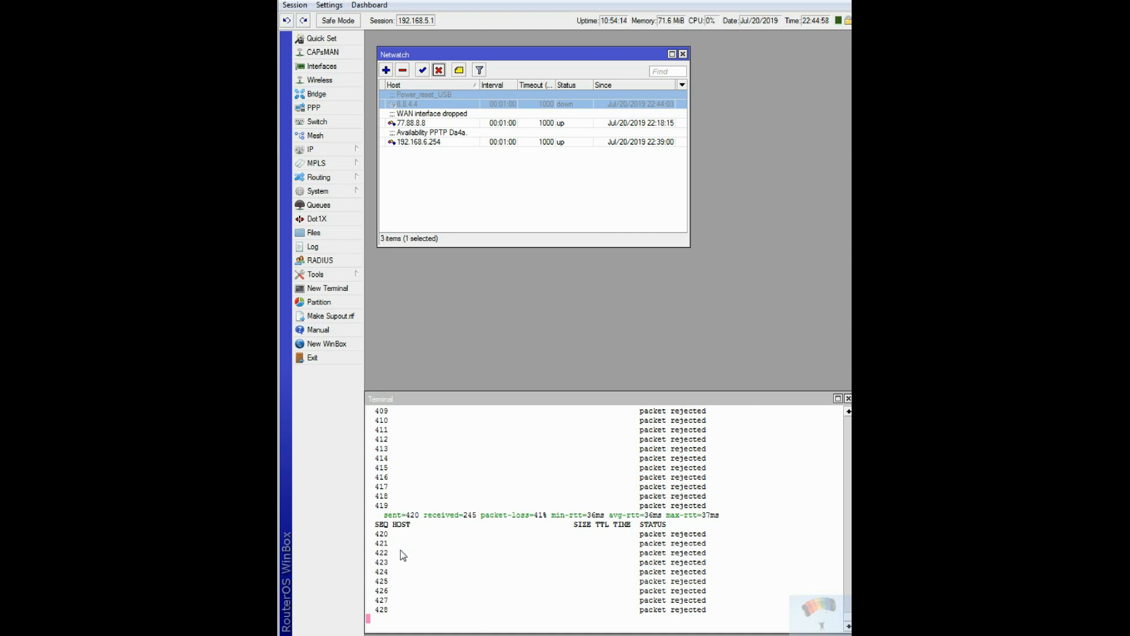
Stop the running ping in the terminal and start a new ping to 8.8.4.4.
{"action": "left_click_drag", "start_coordinate": [401, 552], "coordinate": [405, 559]}
{"action": "key", "text": "ctrl+c"}
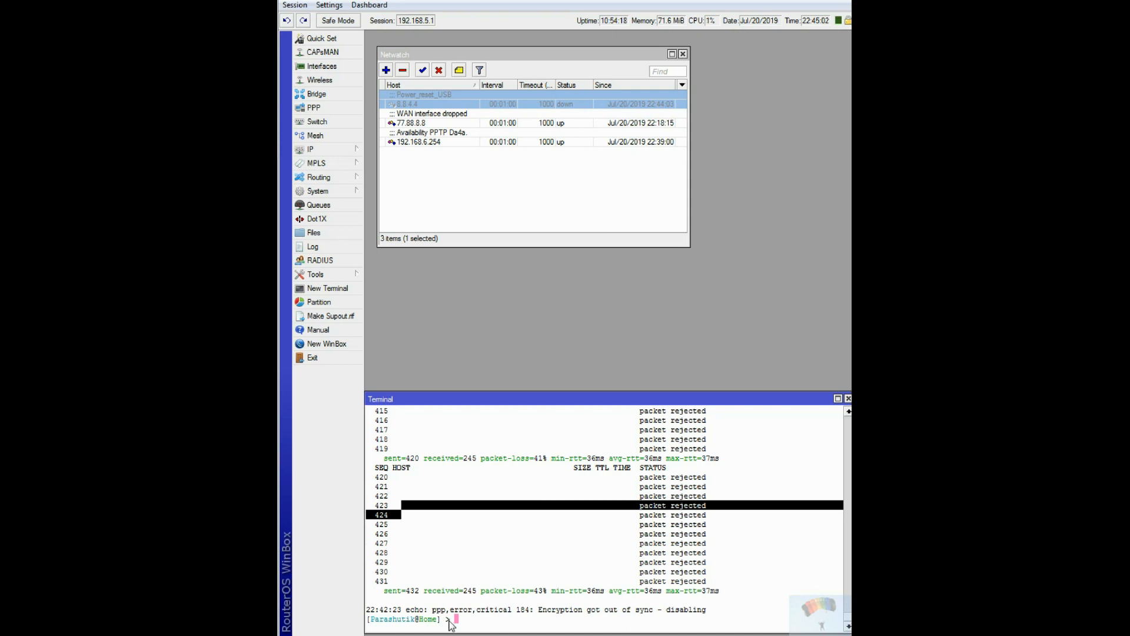
{"action": "key", "text": "Up"}
{"action": "key", "text": "Return"}
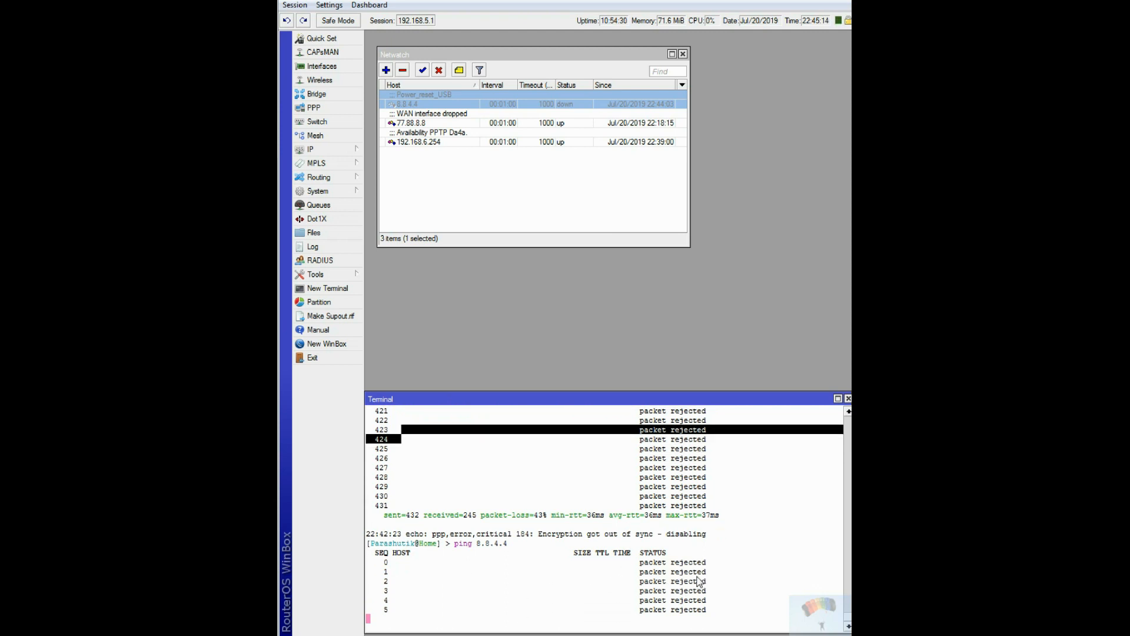
Review the 1.31 filter rule for 8.8.4.4, disable it, and close the firewall window.
{"action": "left_click", "coordinate": [322, 66]}
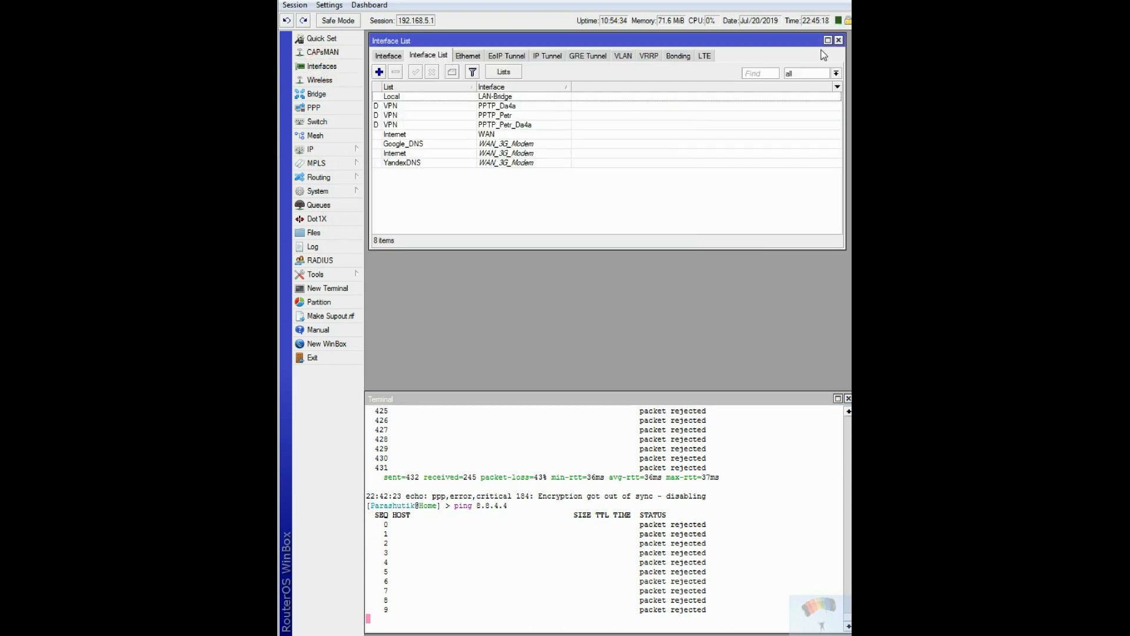
{"action": "left_click", "coordinate": [839, 40]}
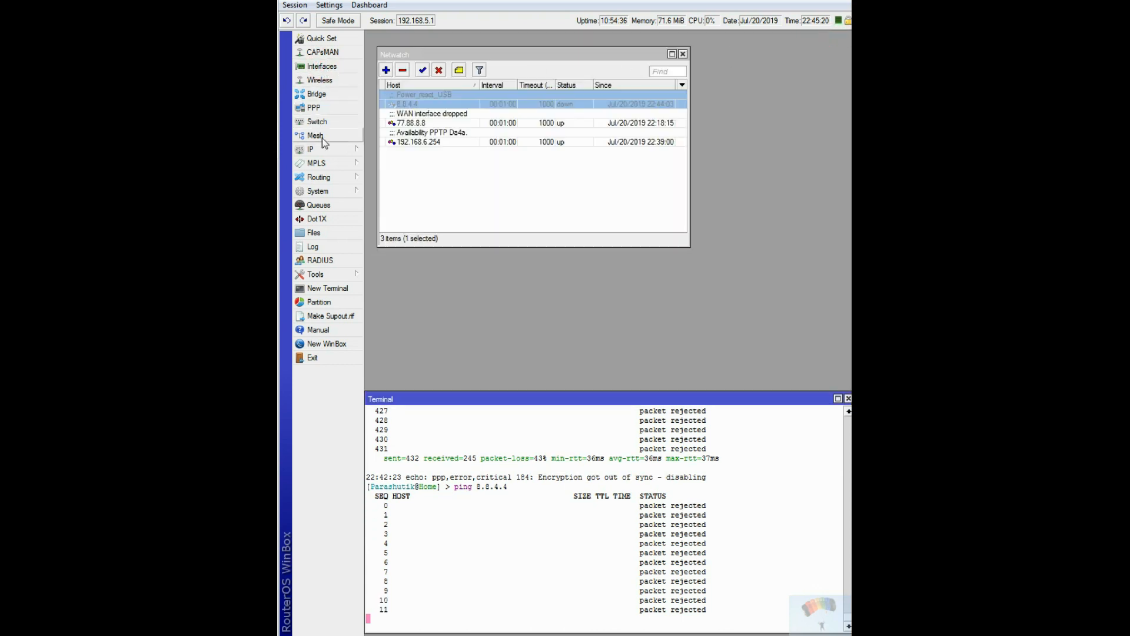
{"action": "left_click", "coordinate": [312, 149]}
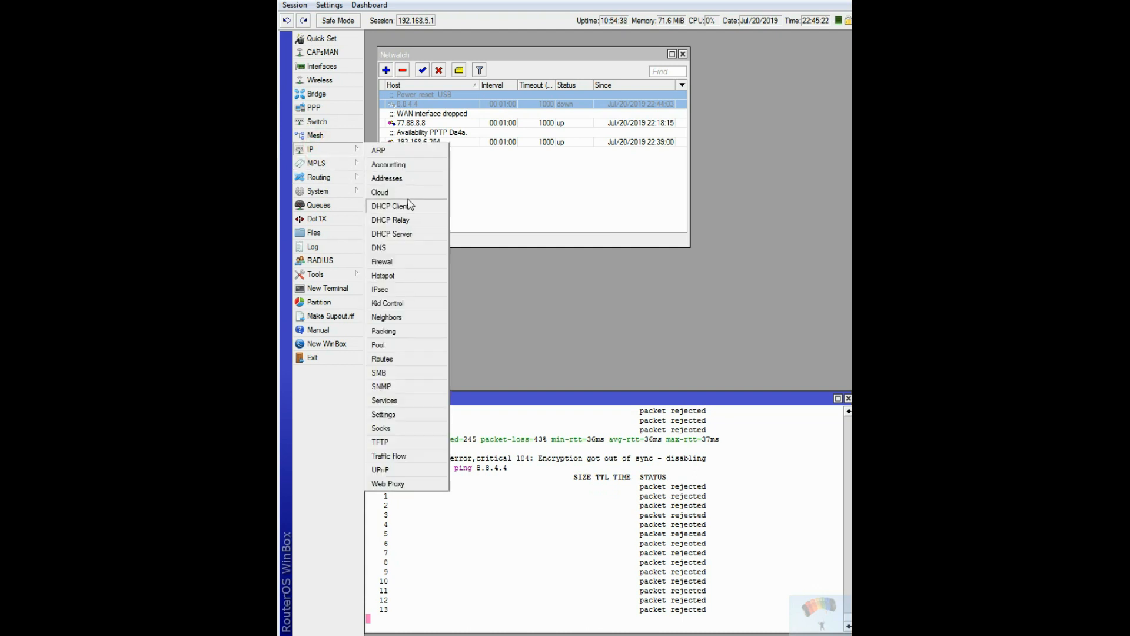
{"action": "left_click", "coordinate": [390, 262]}
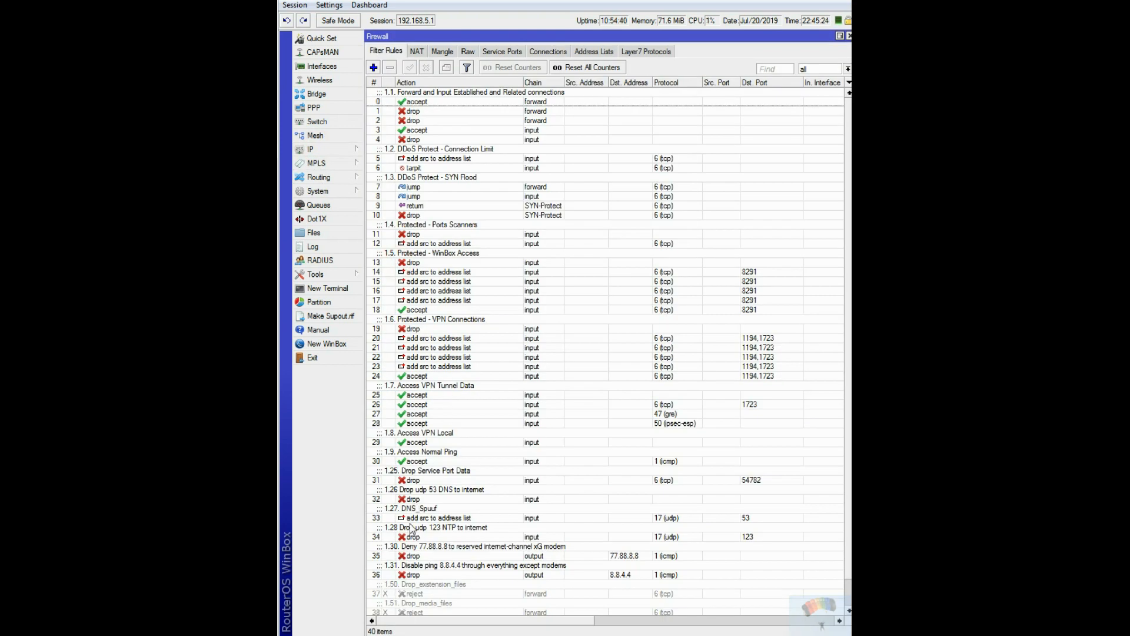
{"action": "left_click", "coordinate": [414, 574]}
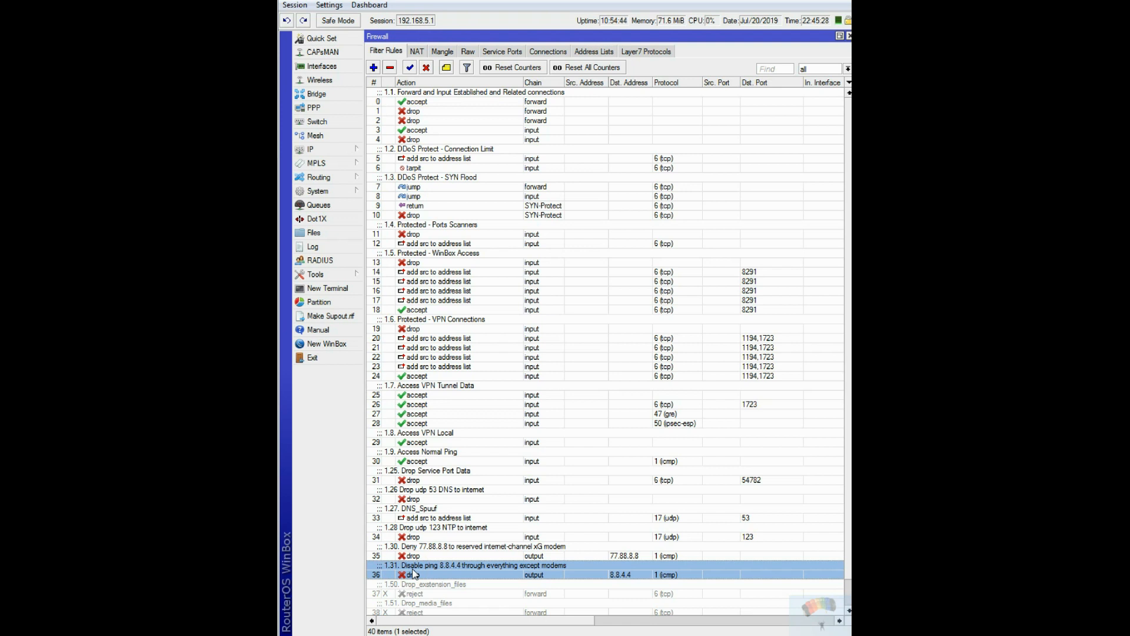
{"action": "double_click", "coordinate": [414, 574]}
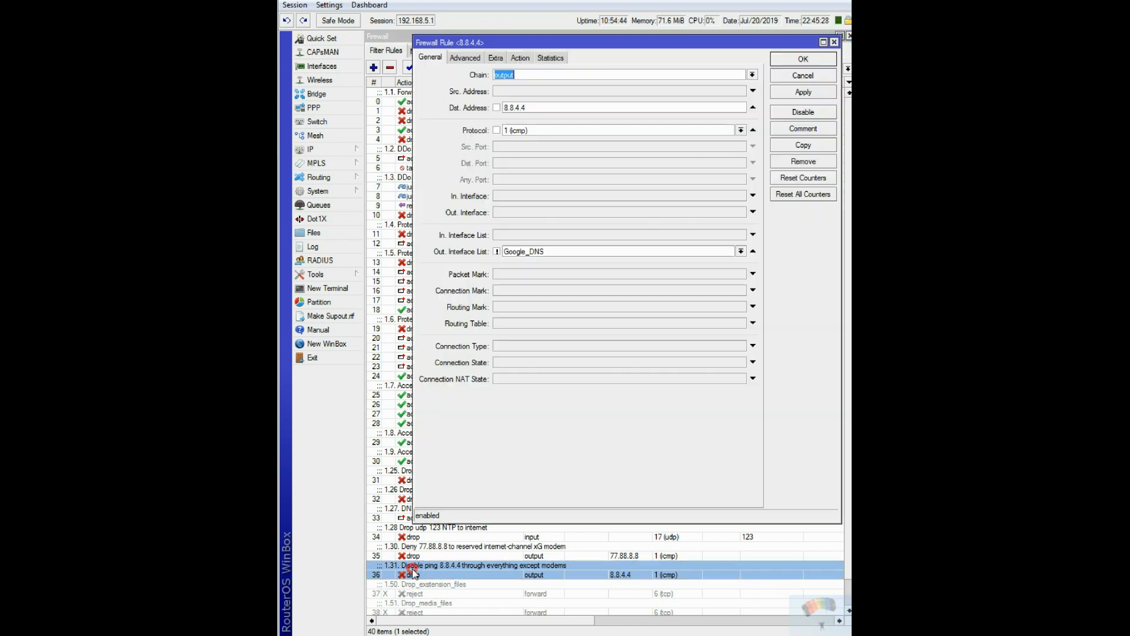
{"action": "left_click", "coordinate": [497, 252]}
{"action": "left_click", "coordinate": [816, 113]}
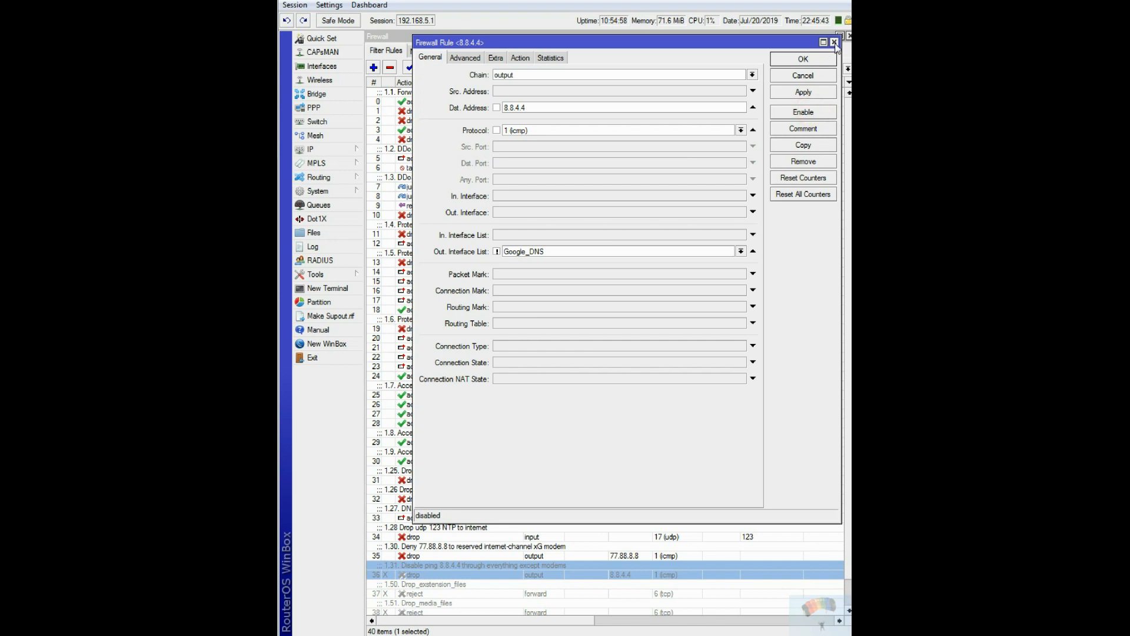
{"action": "left_click", "coordinate": [834, 43]}
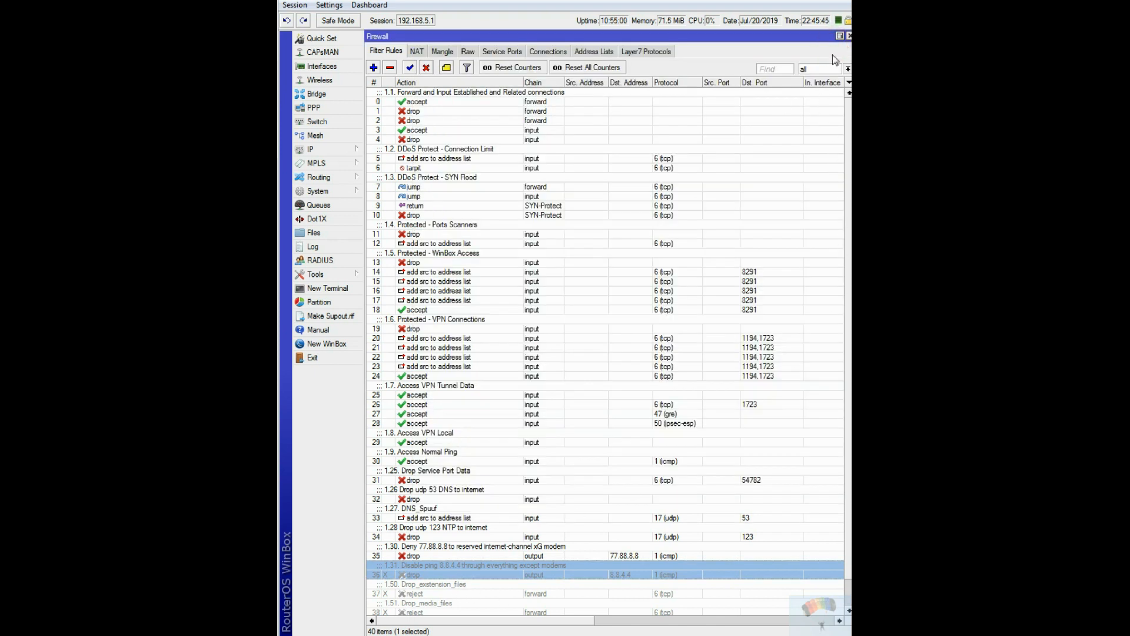
{"action": "left_click", "coordinate": [849, 36]}
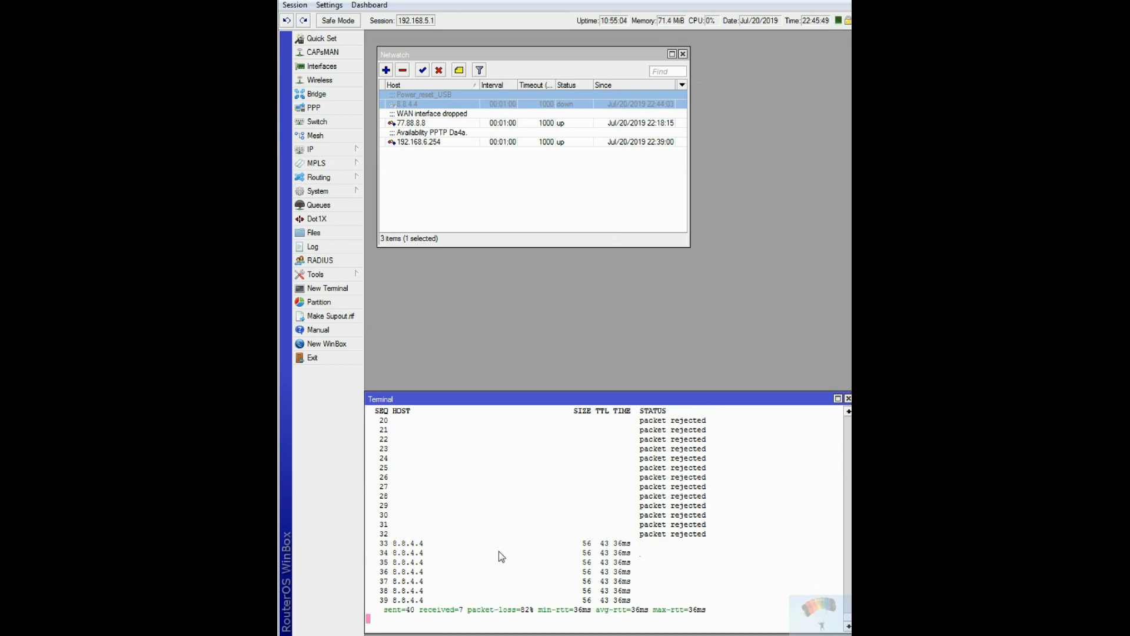
Re-enable the 1.31 rule that blocks ping to 8.8.4.4 in the firewall filter rules.
{"action": "left_click", "coordinate": [315, 150]}
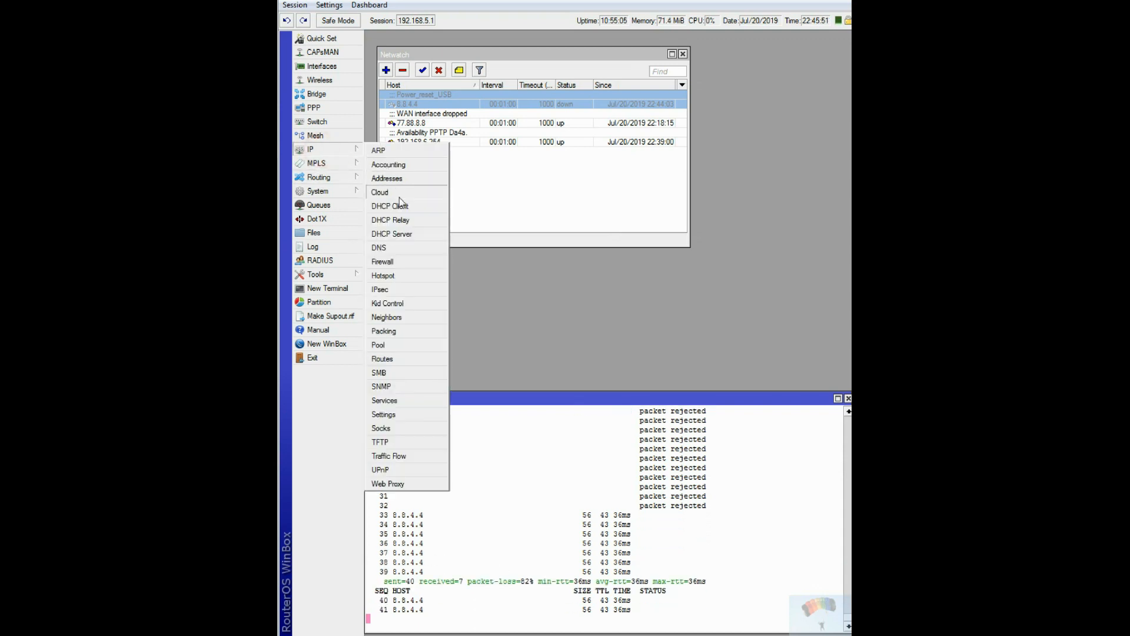
{"action": "left_click", "coordinate": [394, 262]}
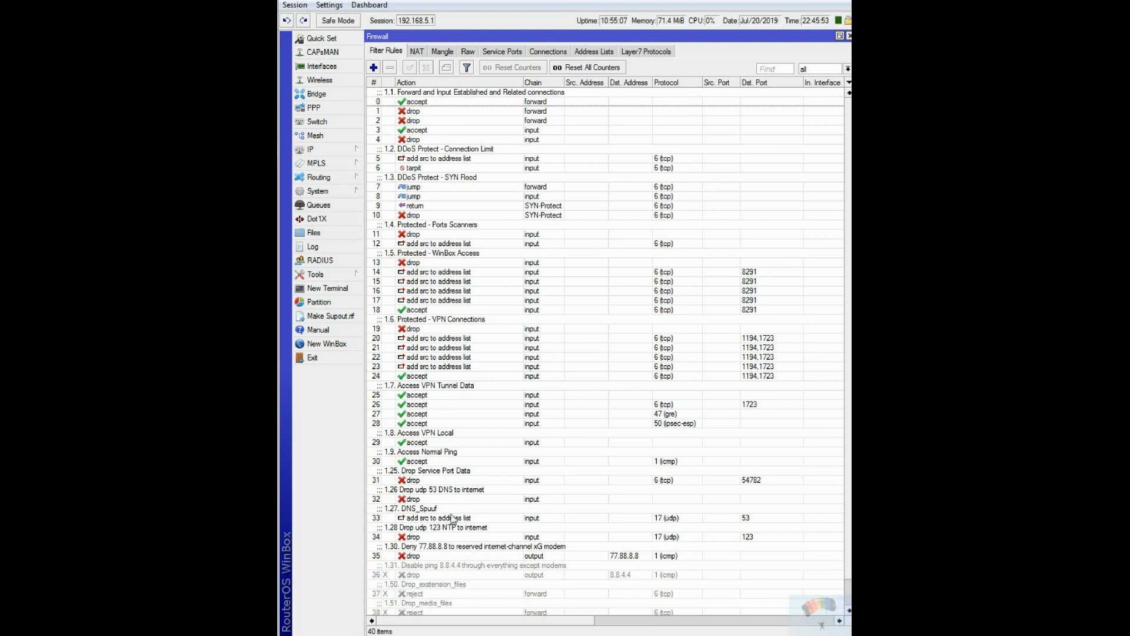
{"action": "left_click", "coordinate": [420, 575]}
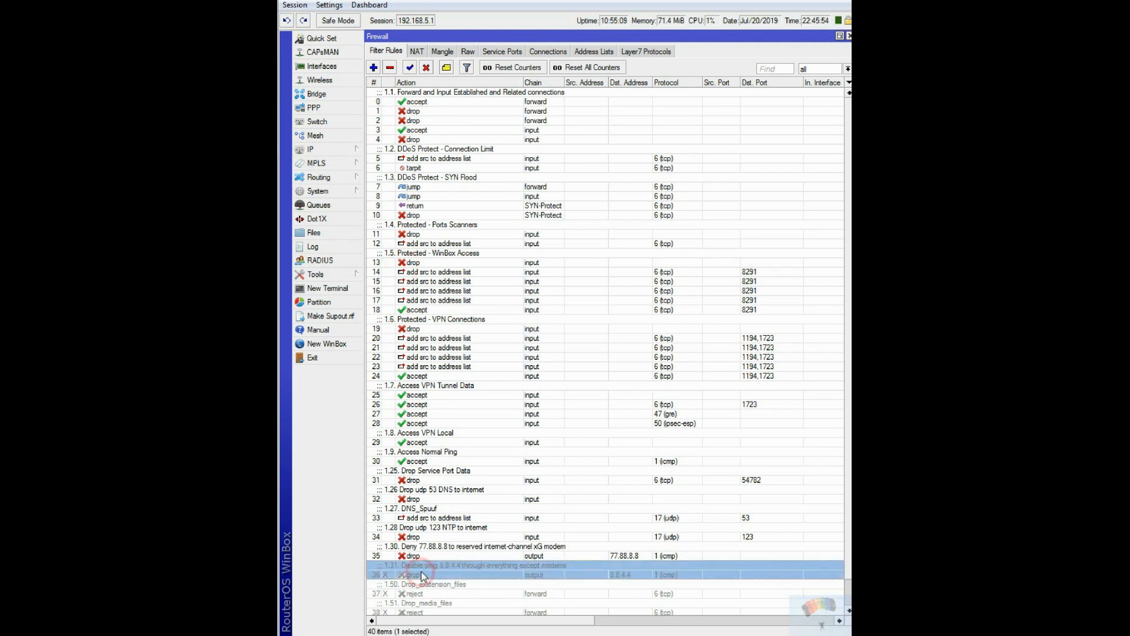
{"action": "left_click", "coordinate": [409, 67]}
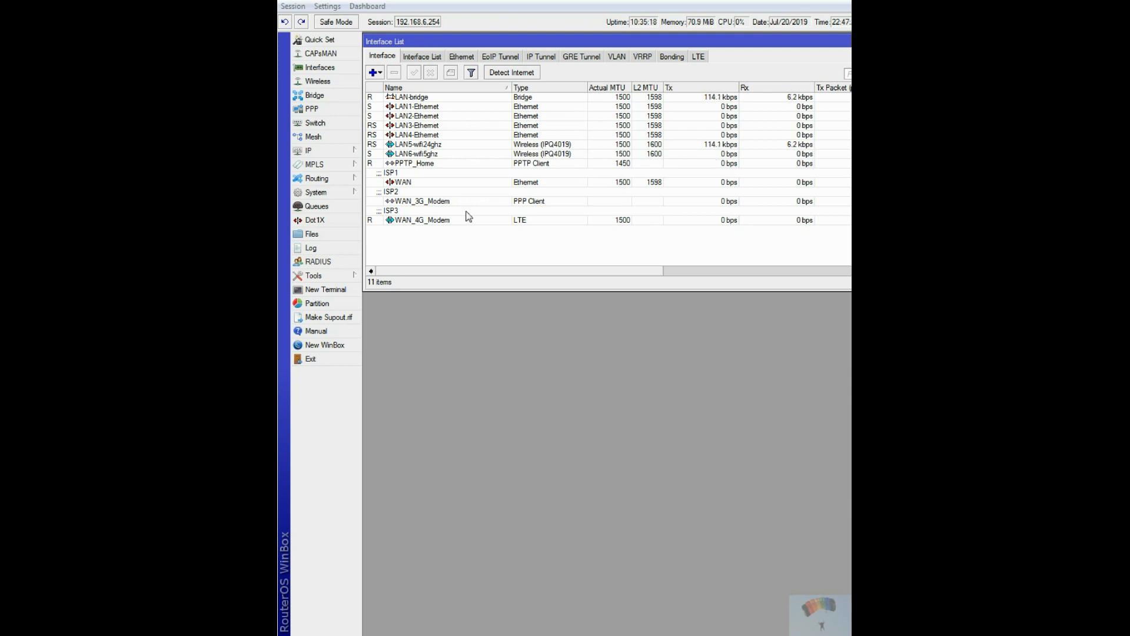
On the 192.168.6.254 router, open Netwatch and start a ping to 8.8.4.4 in a new terminal.
{"action": "left_click", "coordinate": [324, 276]}
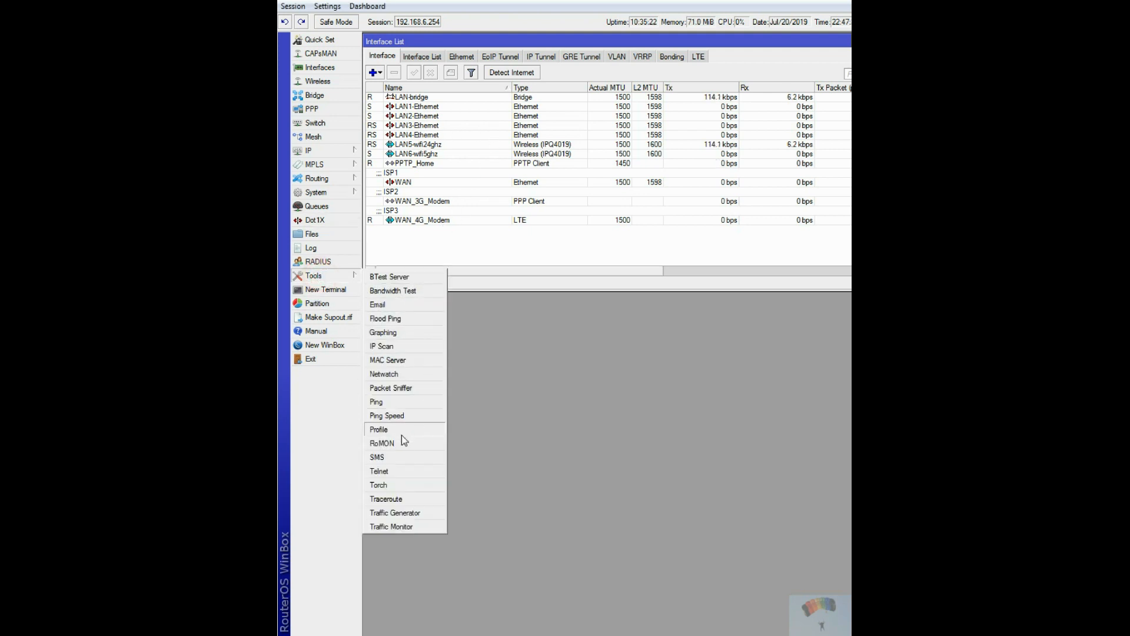
{"action": "left_click", "coordinate": [398, 373]}
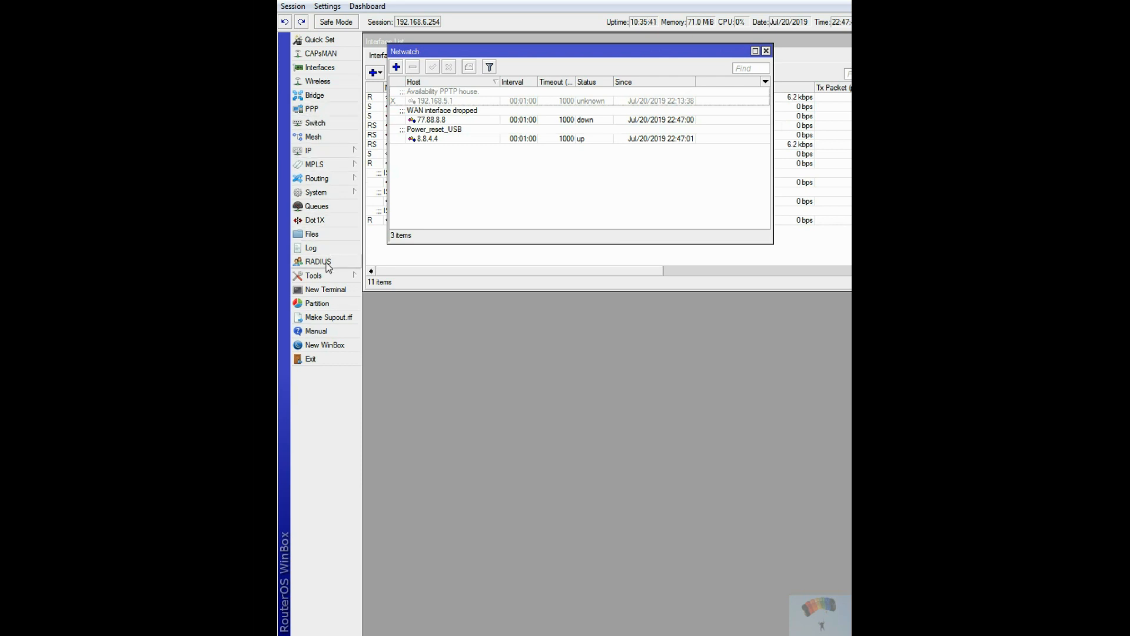
{"action": "left_click", "coordinate": [326, 289]}
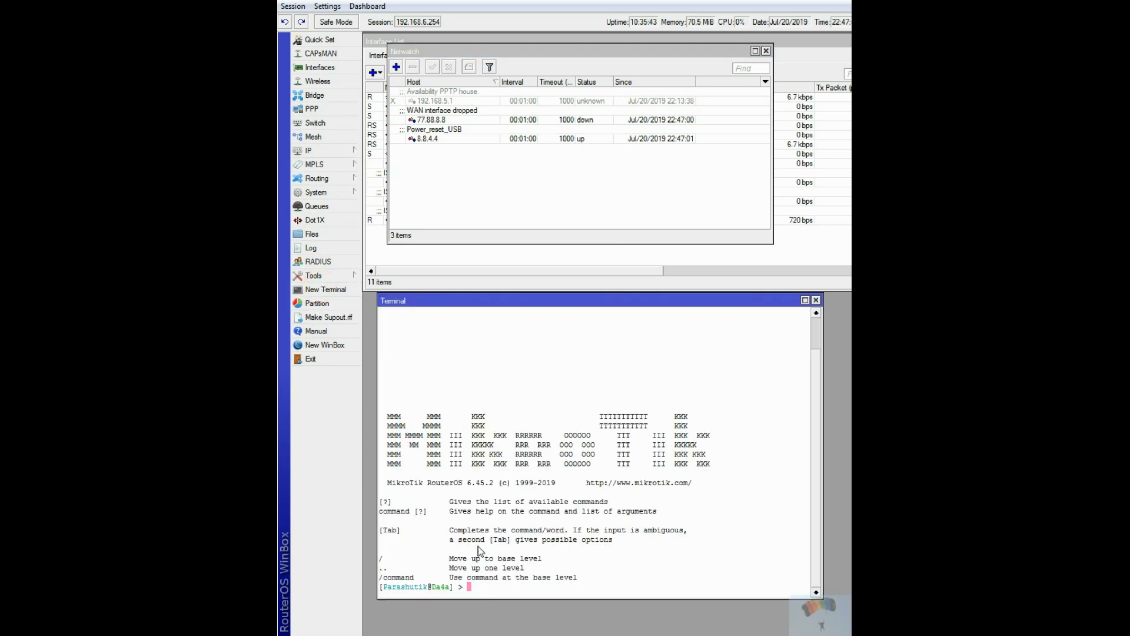
{"action": "type", "text": "piong"}
{"action": "key", "text": "BackSpace"}
{"action": "key", "text": "BackSpace"}
{"action": "type", "text": "ng 88.4."}
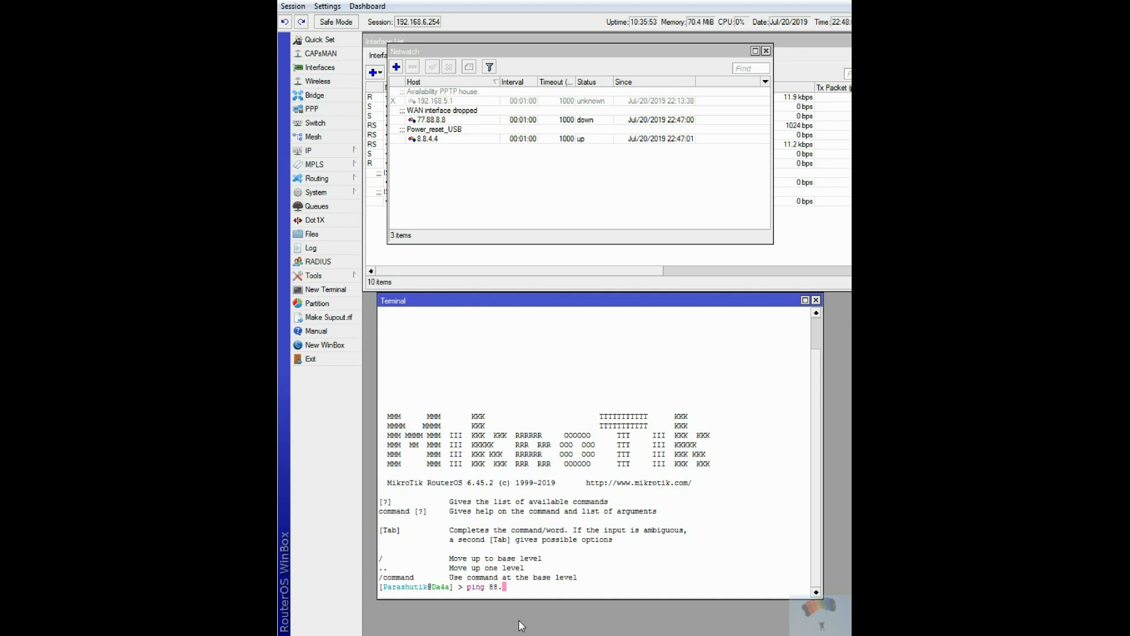
{"action": "key", "text": "BackSpace"}
{"action": "key", "text": "BackSpace"}
{"action": "type", "text": "8.8.4.4"}
{"action": "key", "text": "Return"}
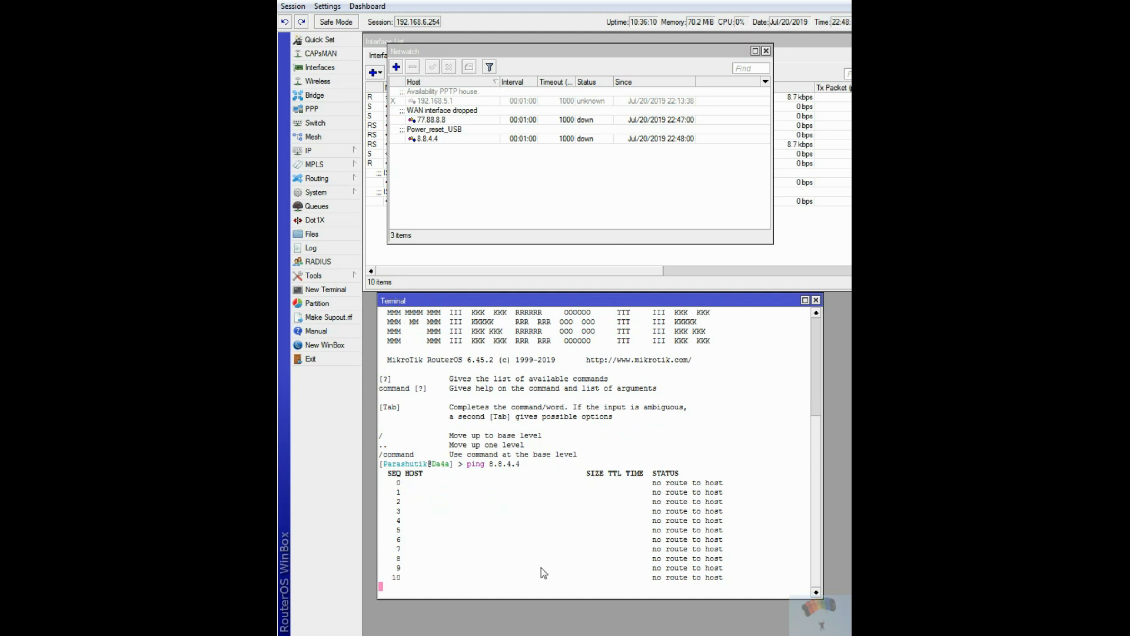
Move the Netwatch window off the interface list to watch the modem interfaces alongside the host statuses.
{"action": "left_click_drag", "start_coordinate": [555, 51], "coordinate": [561, 326]}
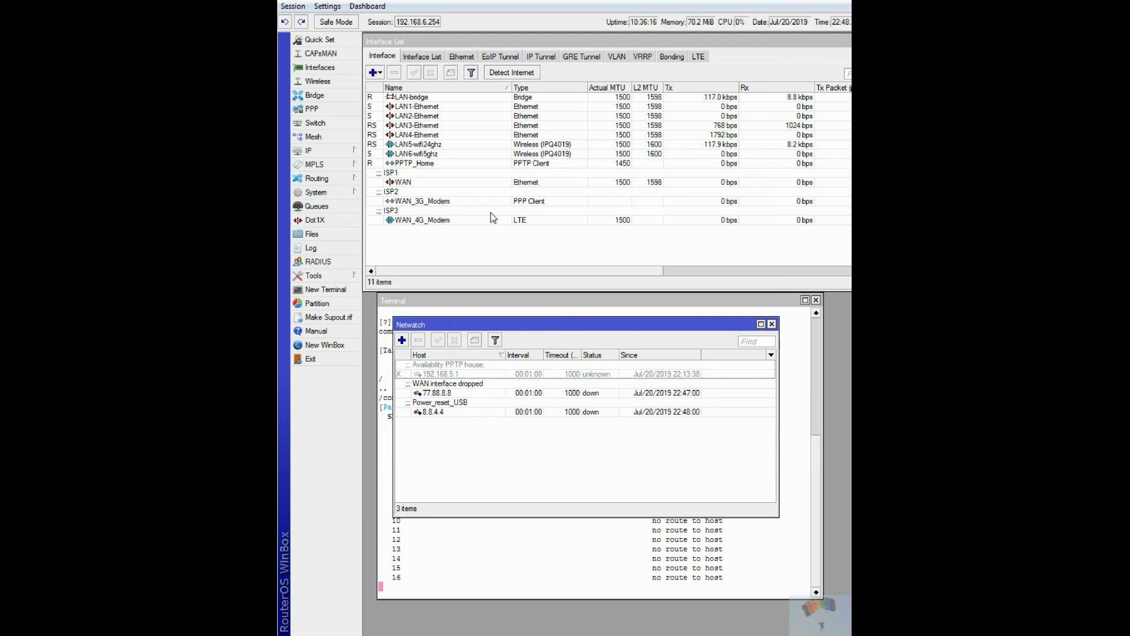
{"action": "left_click", "coordinate": [577, 326]}
{"action": "left_click_drag", "start_coordinate": [577, 326], "coordinate": [570, 239]}
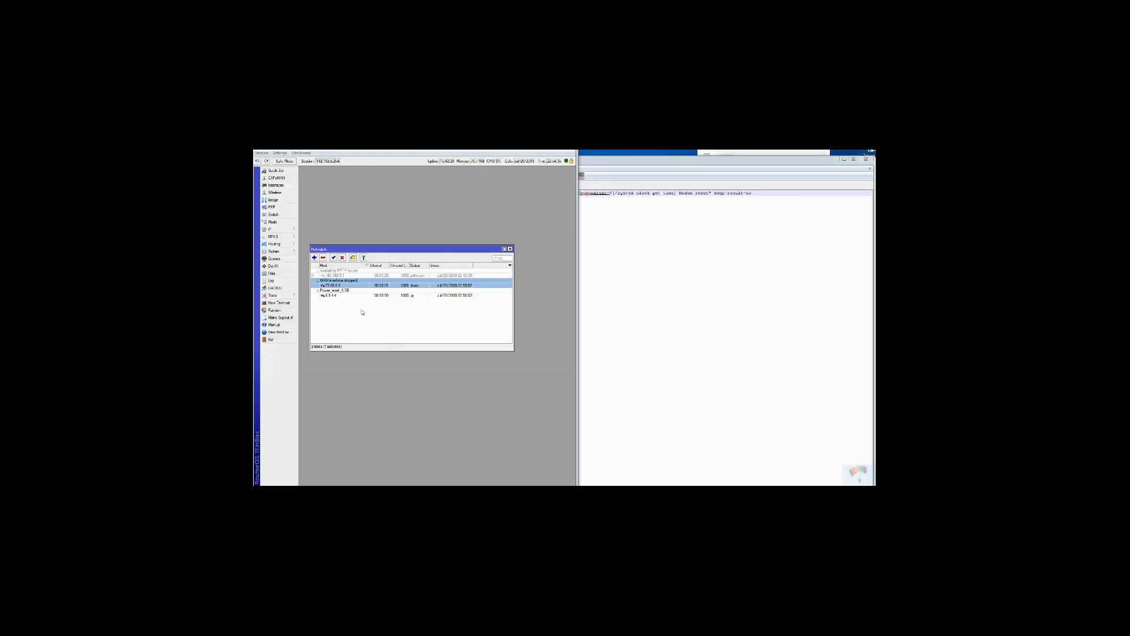
Open the Power_reset_USB Netwatch host for 8.8.4.4 and show its On Up script.
{"action": "double_click", "coordinate": [347, 296]}
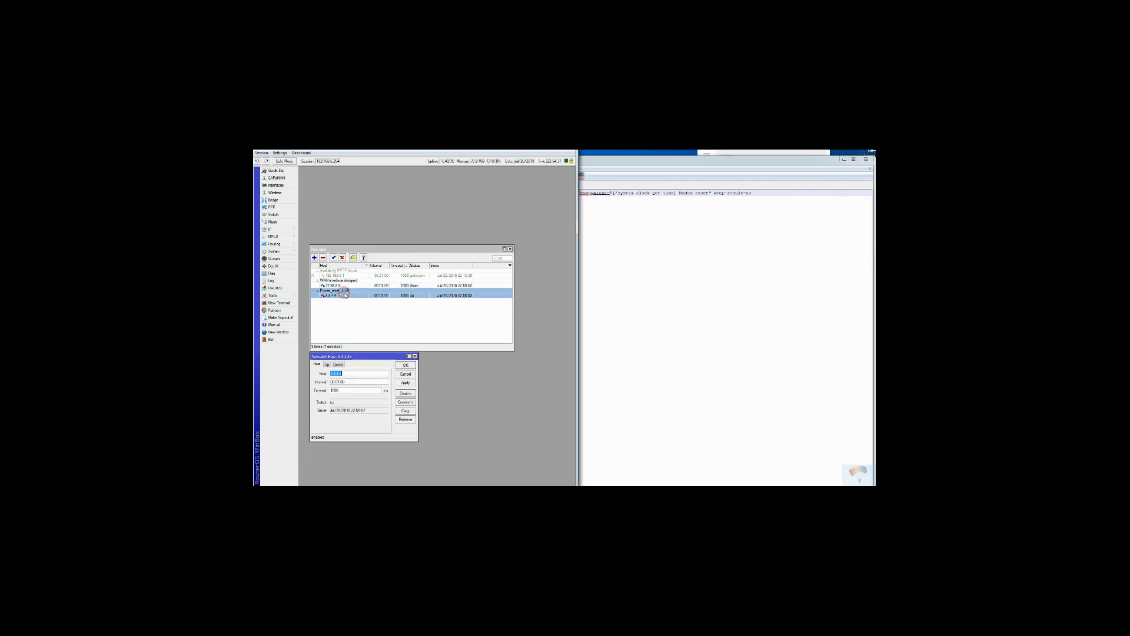
{"action": "left_click_drag", "start_coordinate": [343, 358], "coordinate": [375, 243]}
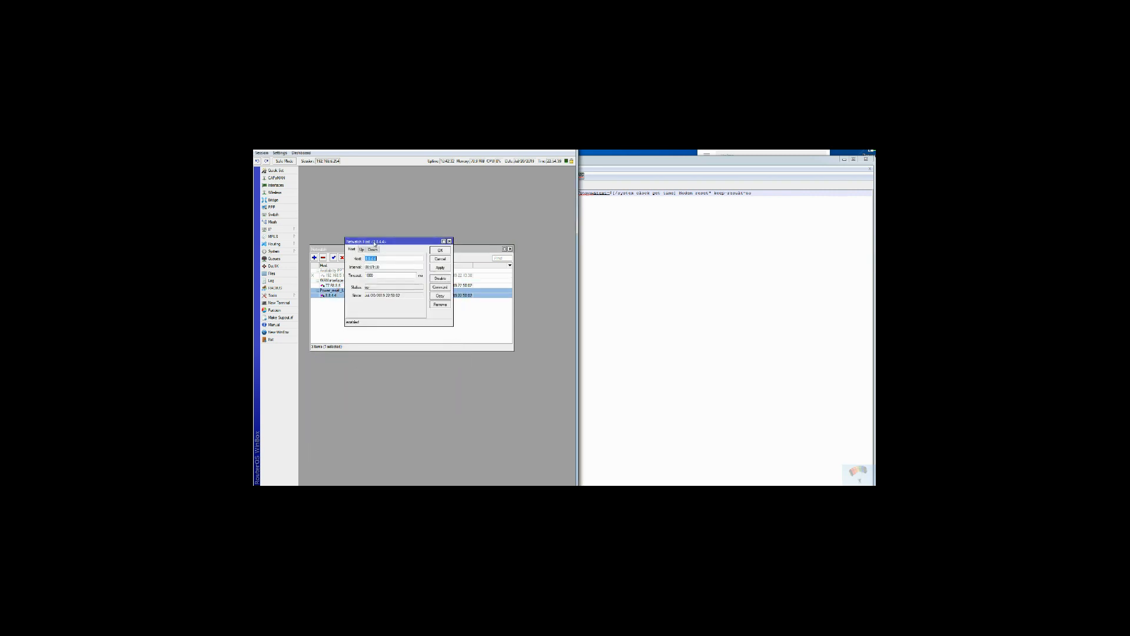
{"action": "left_click", "coordinate": [362, 250]}
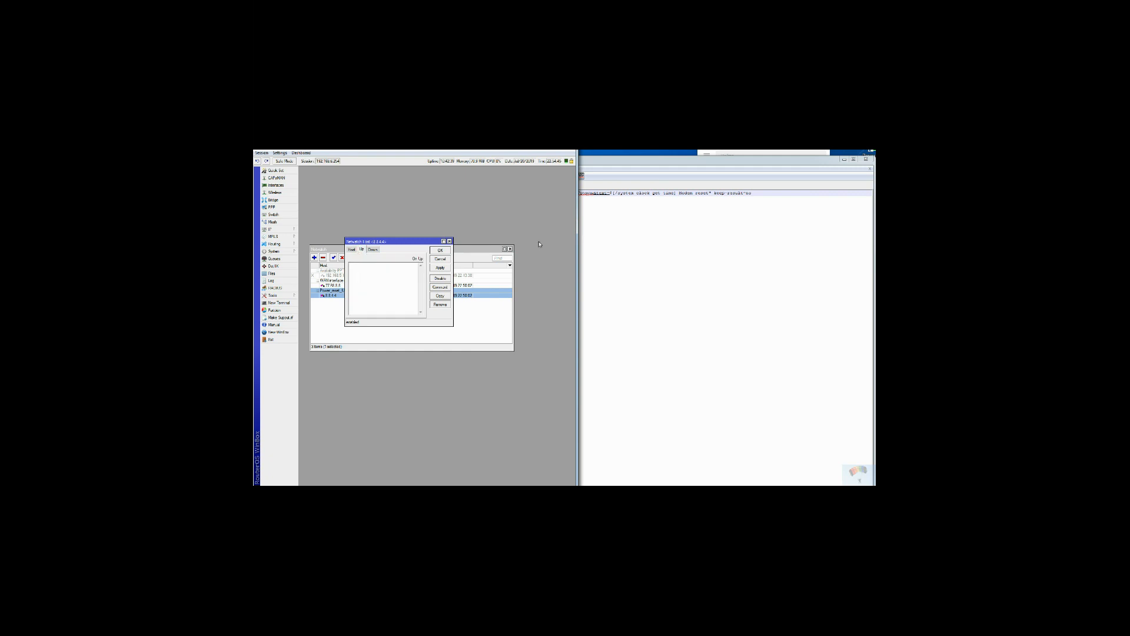
Switch to Notepad++, enter ID as the chat ID placeholder in the fetch command, and copy the whole command.
{"action": "left_click", "coordinate": [656, 252]}
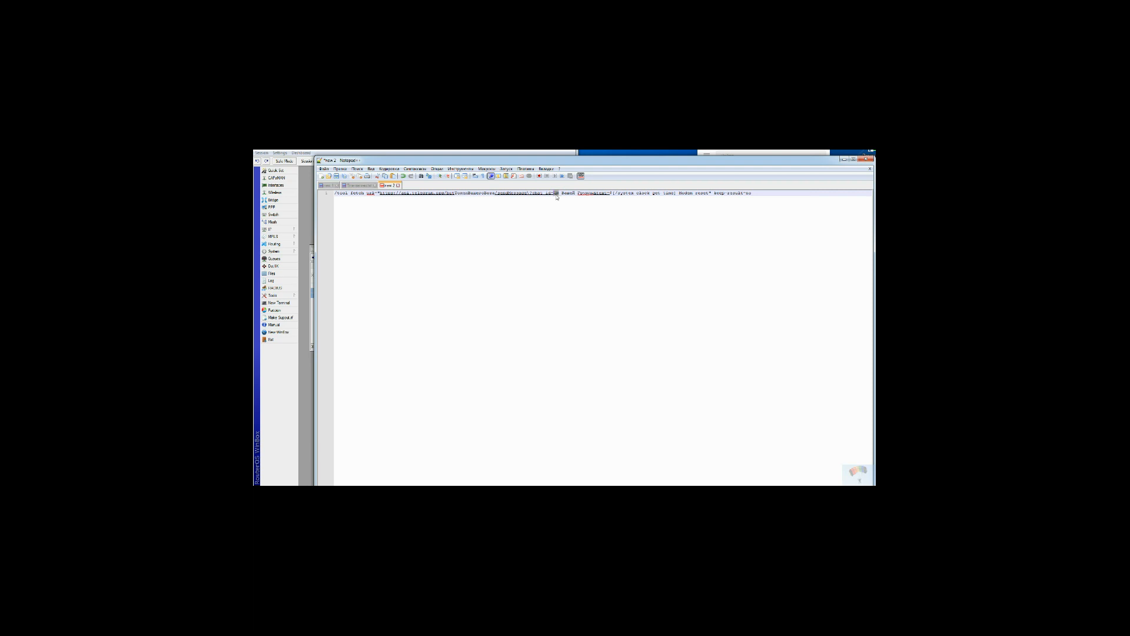
{"action": "type", "text": "ID"}
{"action": "left_click_drag", "start_coordinate": [753, 194], "coordinate": [332, 192]}
{"action": "right_click", "coordinate": [343, 198]}
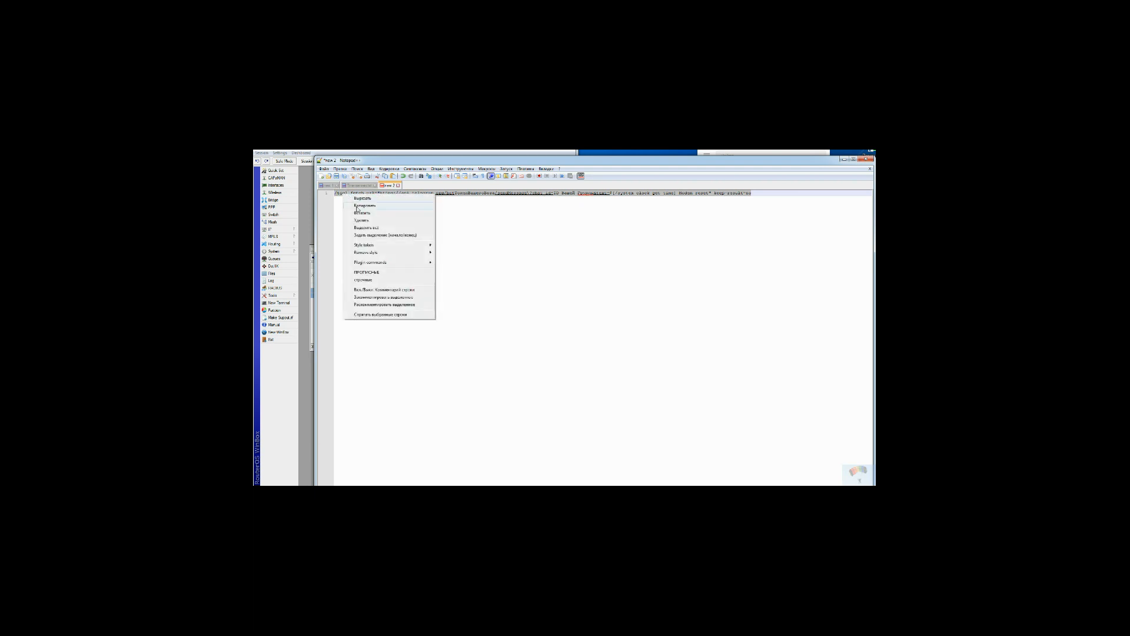
{"action": "left_click", "coordinate": [358, 208]}
Return to WinBox and paste the copied fetch command into the 8.8.4.4 host's On Up script.
{"action": "left_click", "coordinate": [312, 251]}
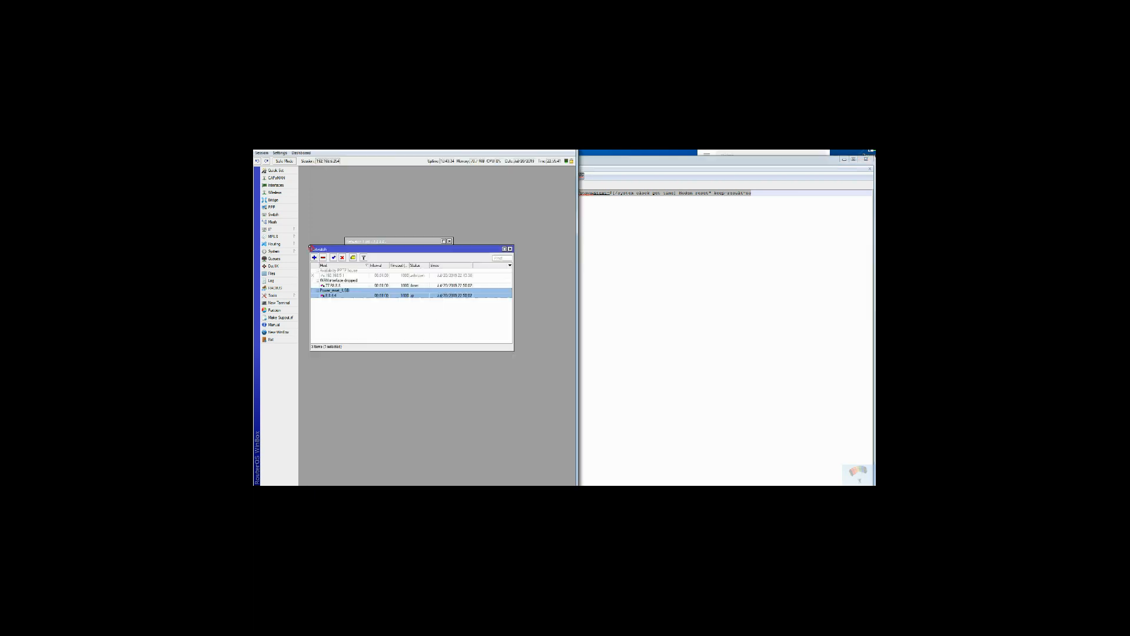
{"action": "left_click", "coordinate": [377, 243]}
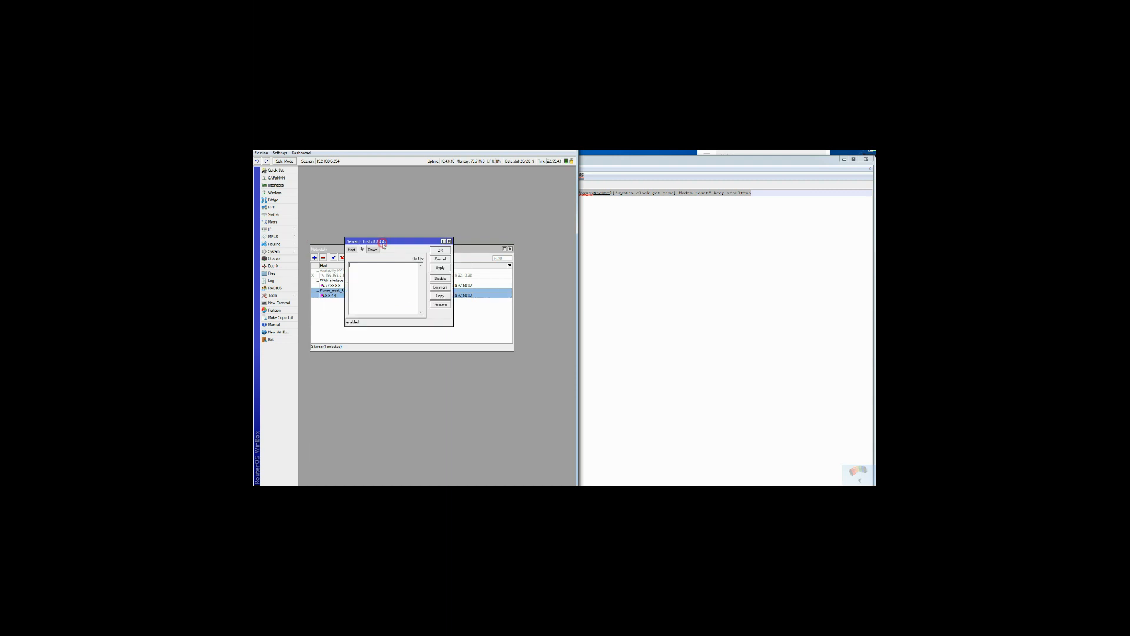
{"action": "right_click", "coordinate": [359, 268]}
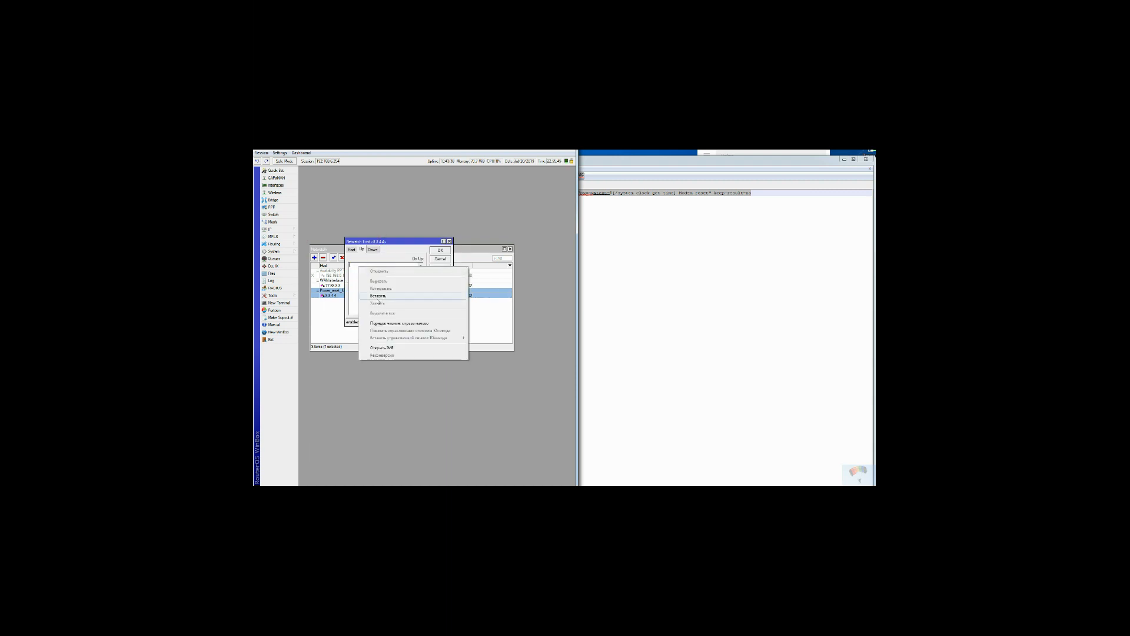
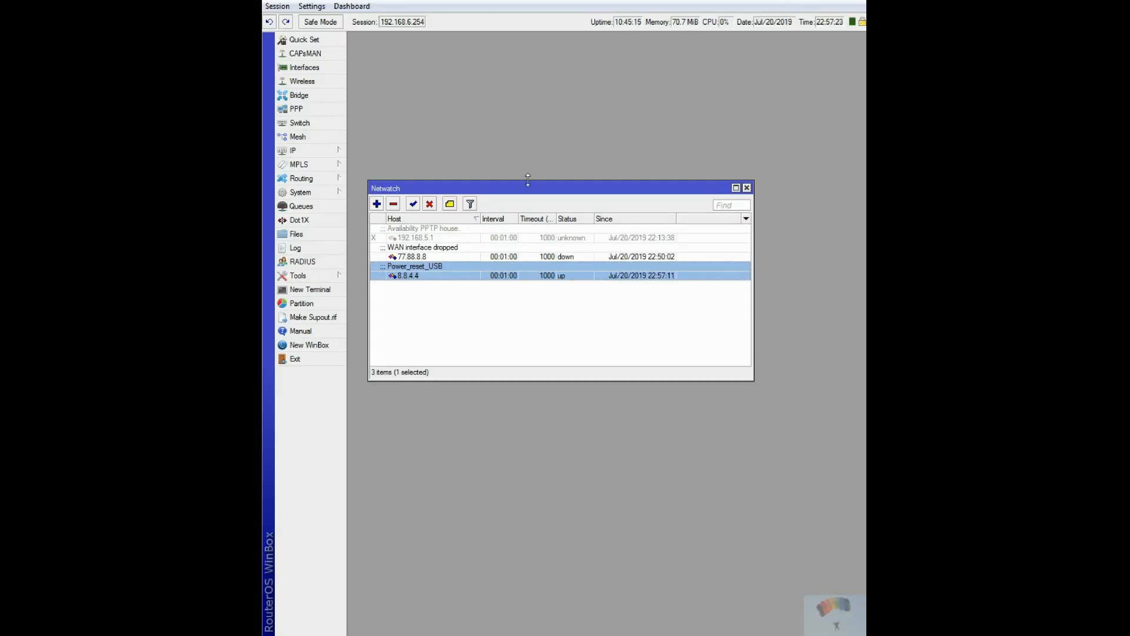
Reposition the Netwatch window and open the interface list so both can be watched together.
{"action": "left_click_drag", "start_coordinate": [522, 189], "coordinate": [513, 390]}
{"action": "left_click", "coordinate": [304, 67]}
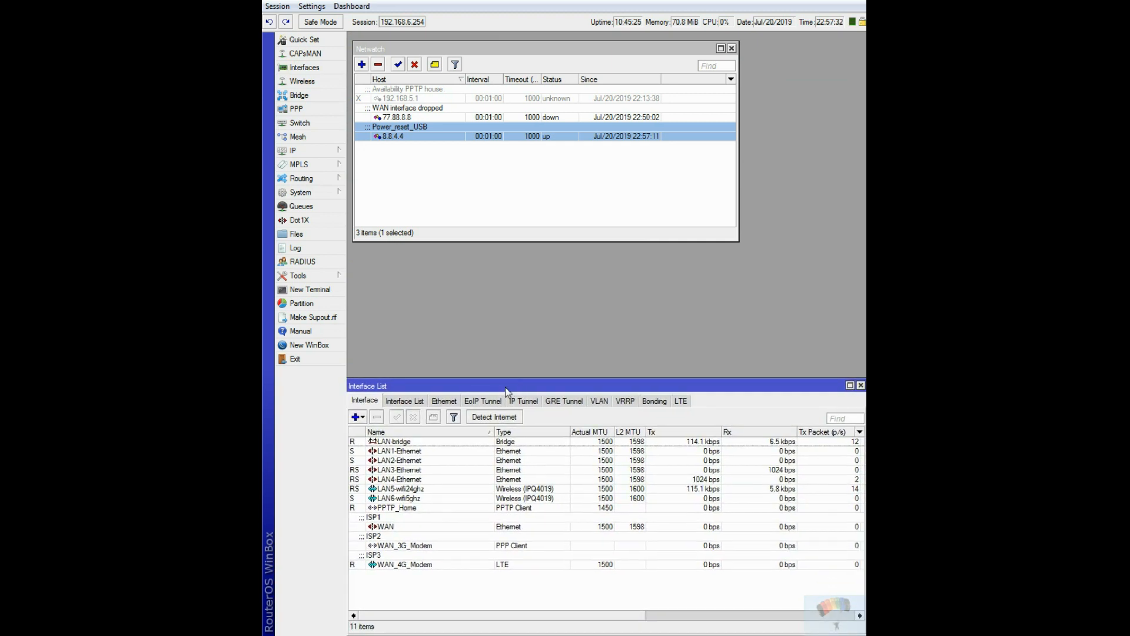
{"action": "left_click", "coordinate": [299, 304]}
{"action": "left_click_drag", "start_coordinate": [656, 247], "coordinate": [457, 328]}
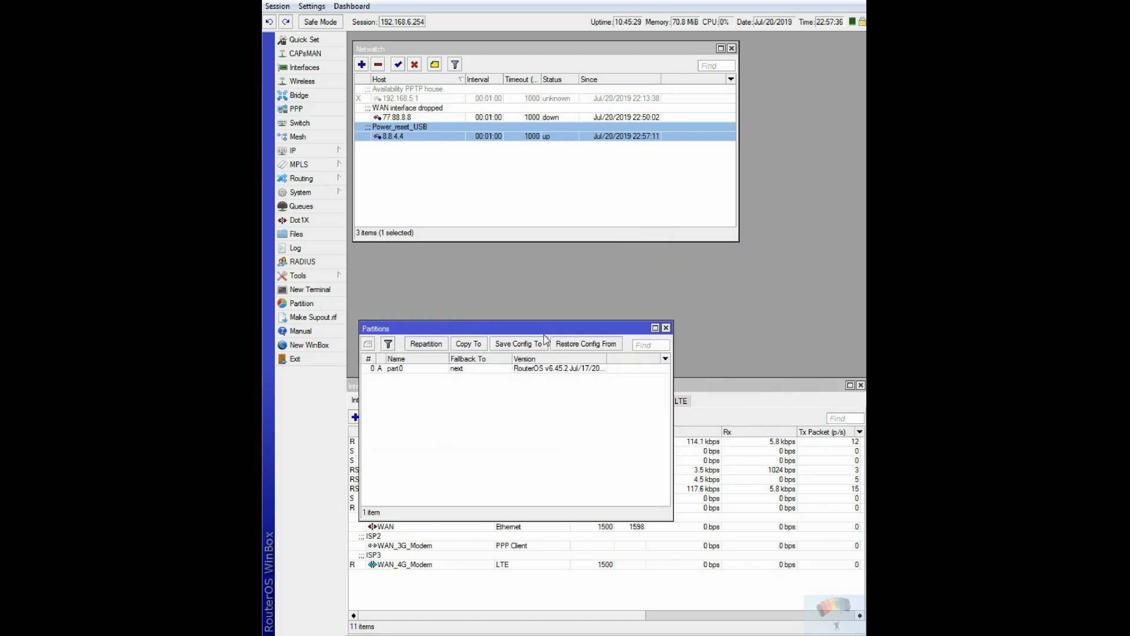
{"action": "left_click", "coordinate": [666, 328]}
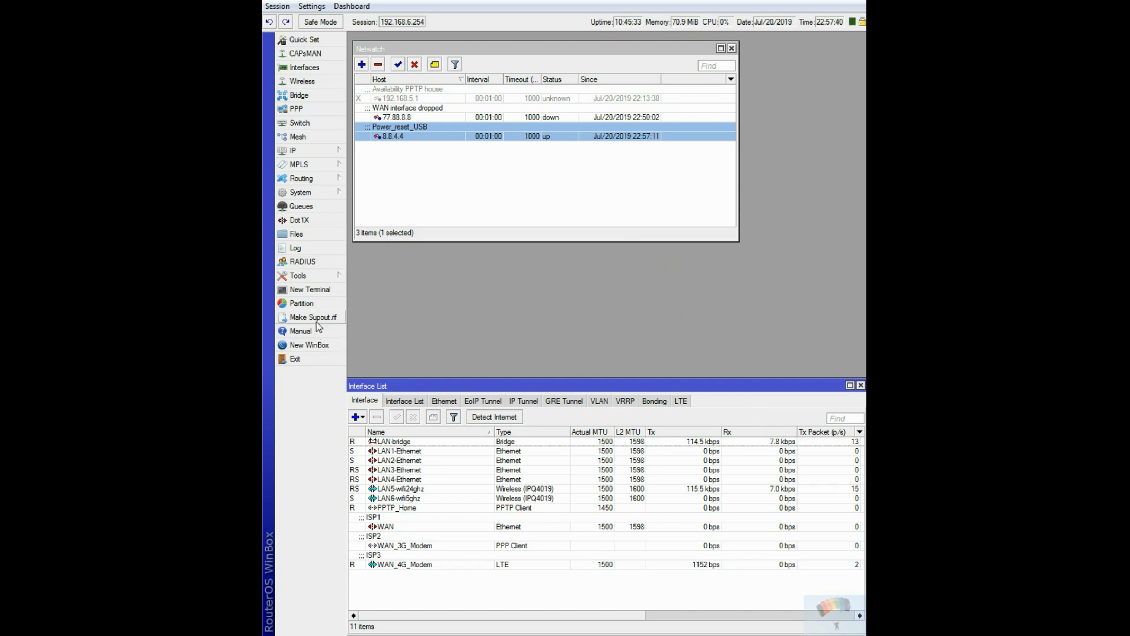
Open a new terminal and start a continuous ping to 8.8.4.4.
{"action": "left_click", "coordinate": [303, 289]}
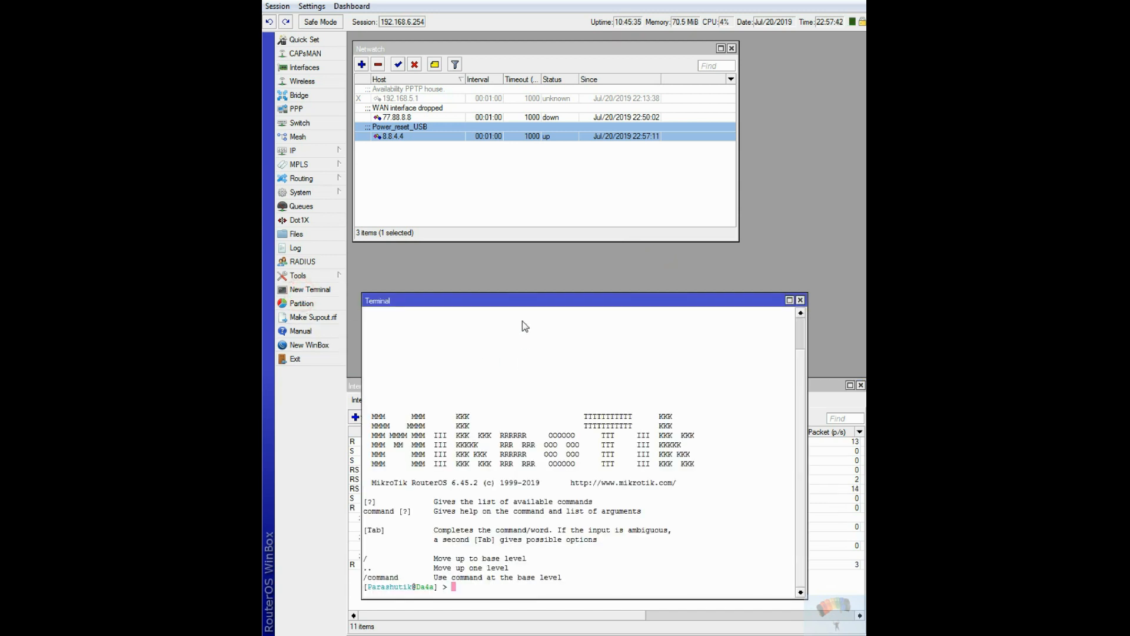
{"action": "left_click_drag", "start_coordinate": [522, 301], "coordinate": [514, 313]}
{"action": "left_click", "coordinate": [454, 596]}
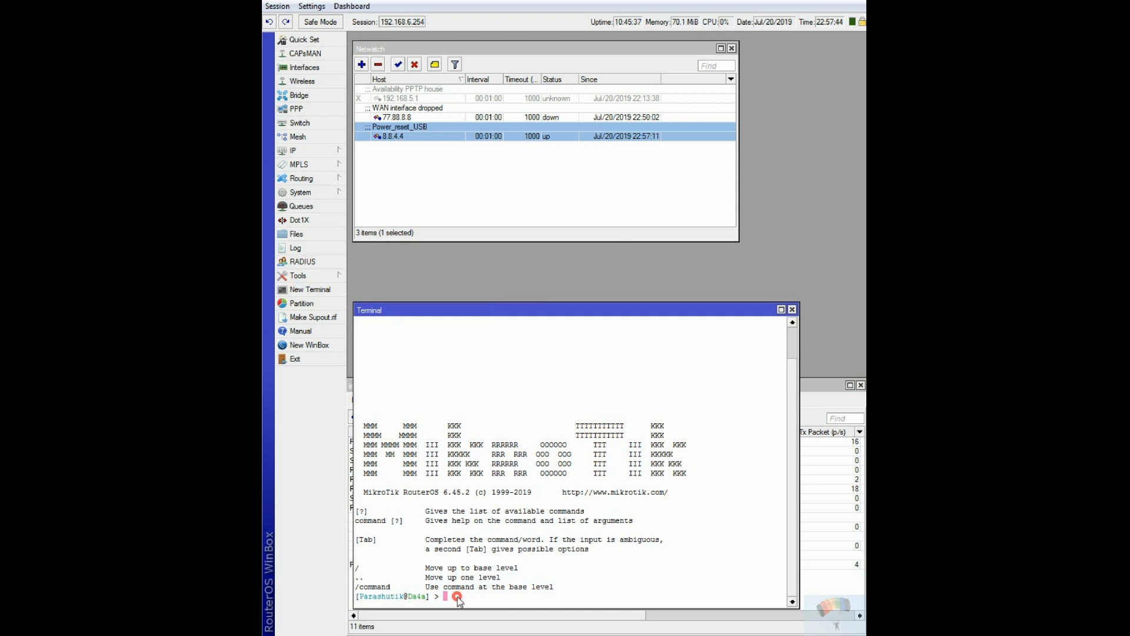
{"action": "type", "text": "ping 8.8.4.4"}
{"action": "key", "text": "Return"}
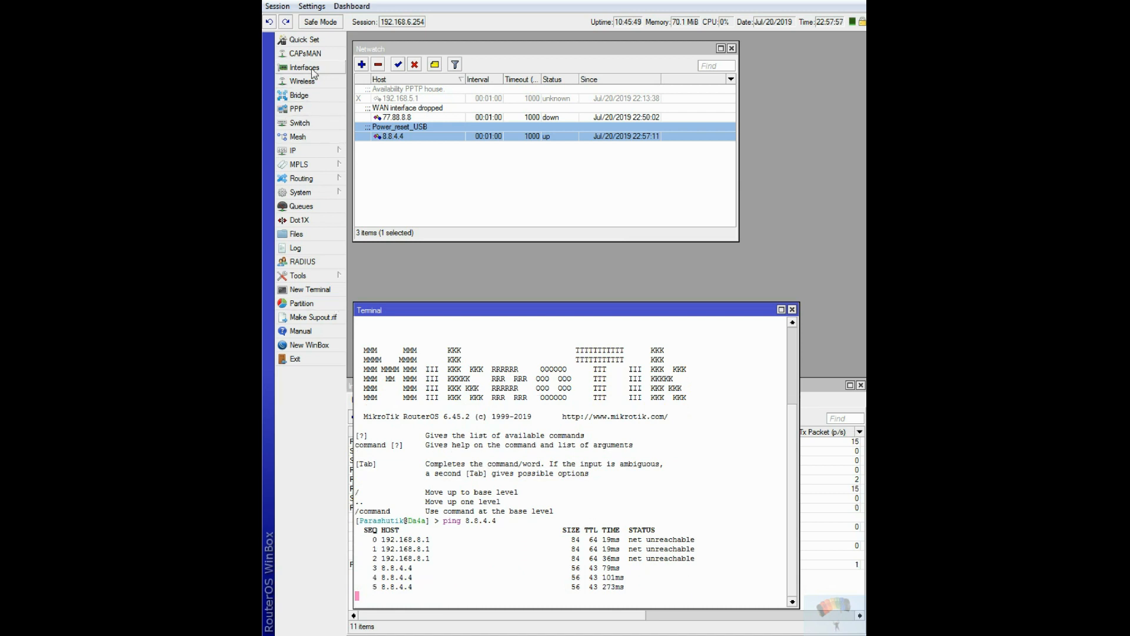
Remove the negation from the Google_DNS out interface list in the 8.8.4.4 firewall drop rule, save it, and close the firewall.
{"action": "left_click", "coordinate": [312, 151]}
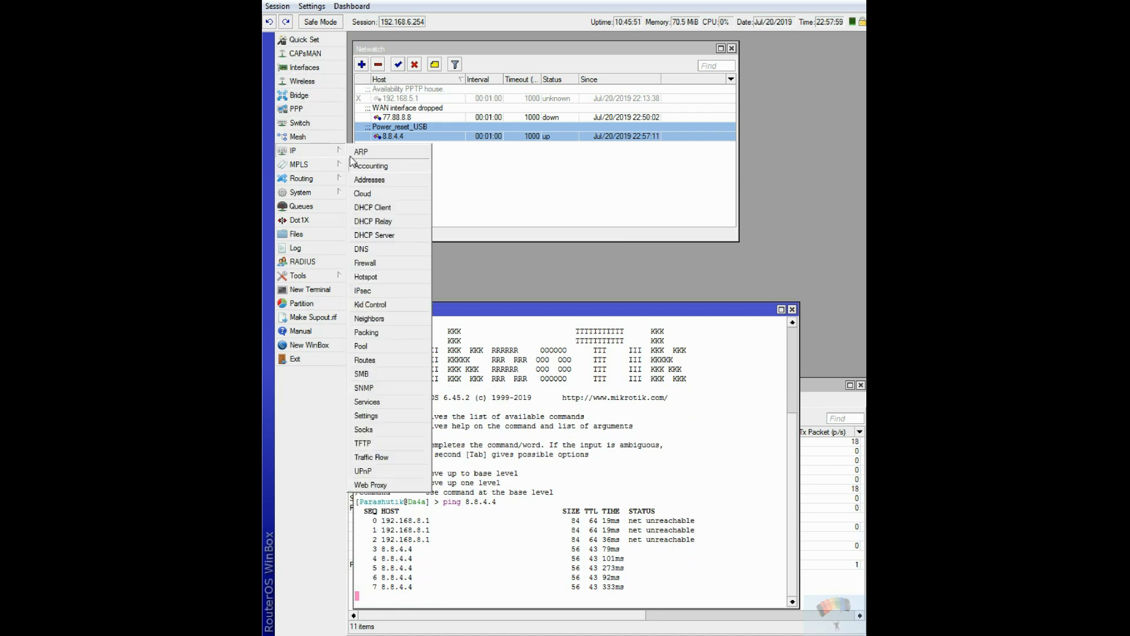
{"action": "left_click", "coordinate": [371, 265]}
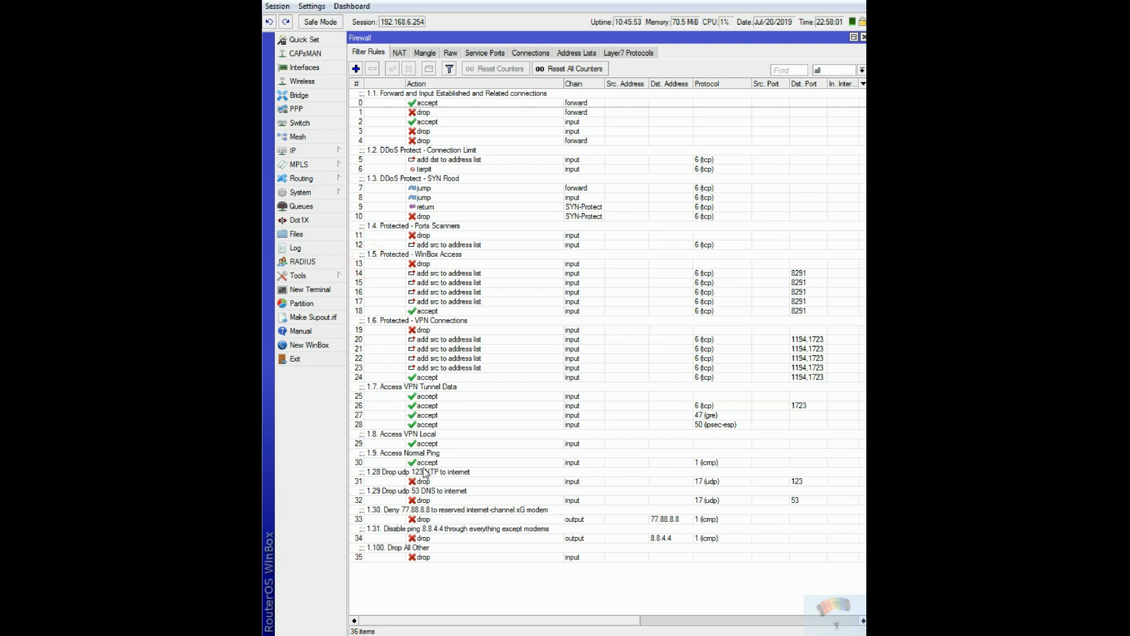
{"action": "double_click", "coordinate": [398, 540]}
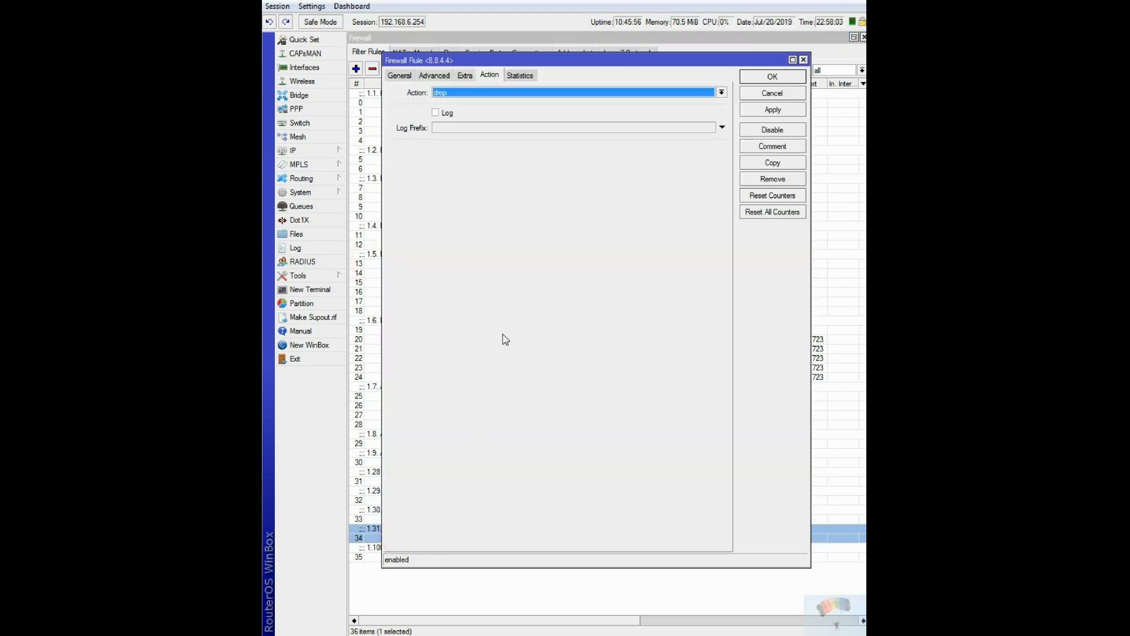
{"action": "left_click", "coordinate": [399, 76]}
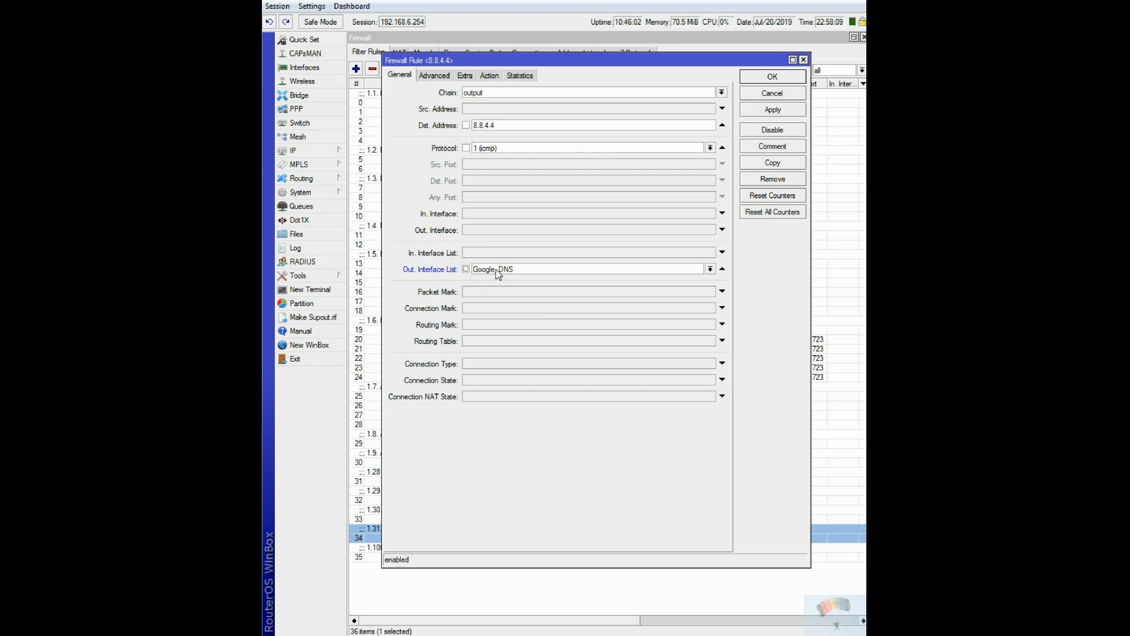
{"action": "left_click", "coordinate": [777, 82]}
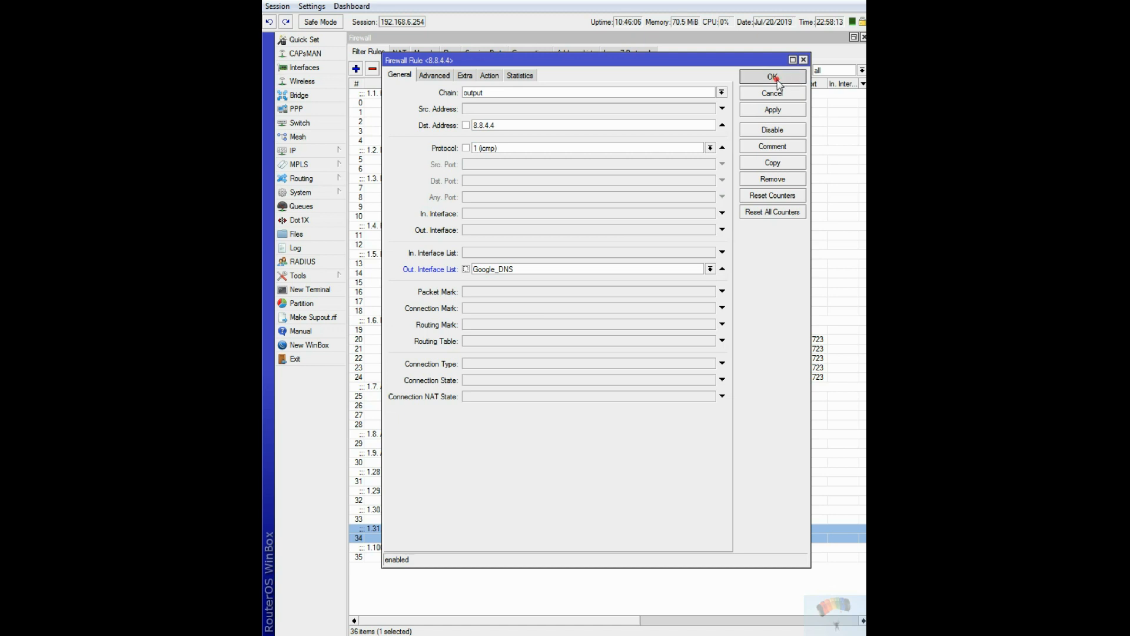
{"action": "left_click", "coordinate": [863, 37]}
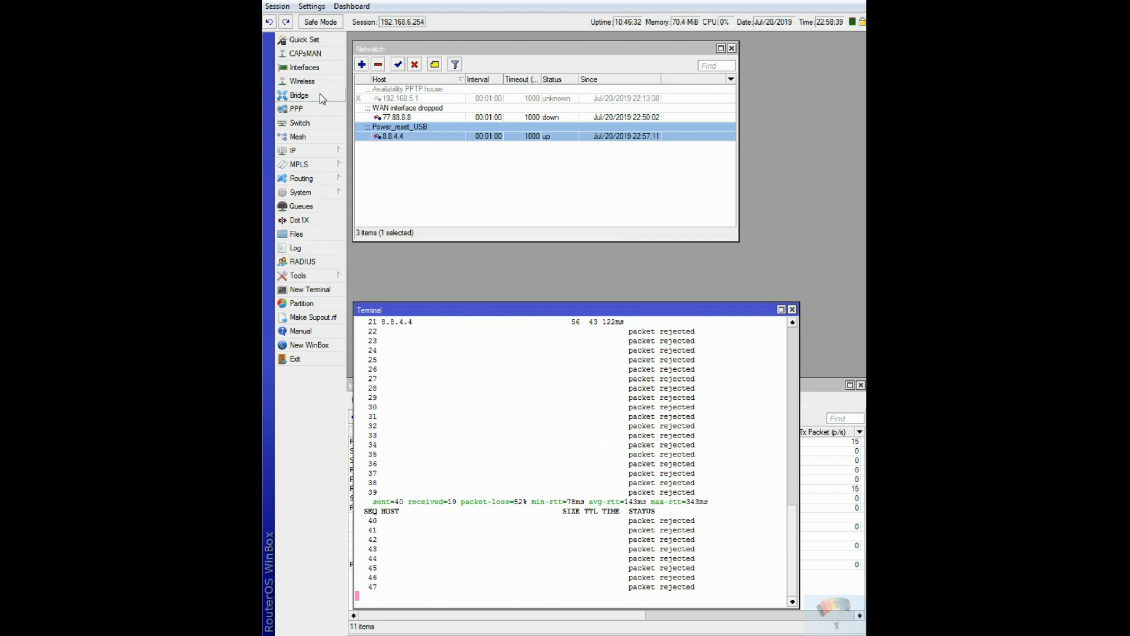
Bring up the interface list to watch WAN_4G_Modem during the reset, and move the terminal clear of the modem rows.
{"action": "left_click", "coordinate": [304, 68]}
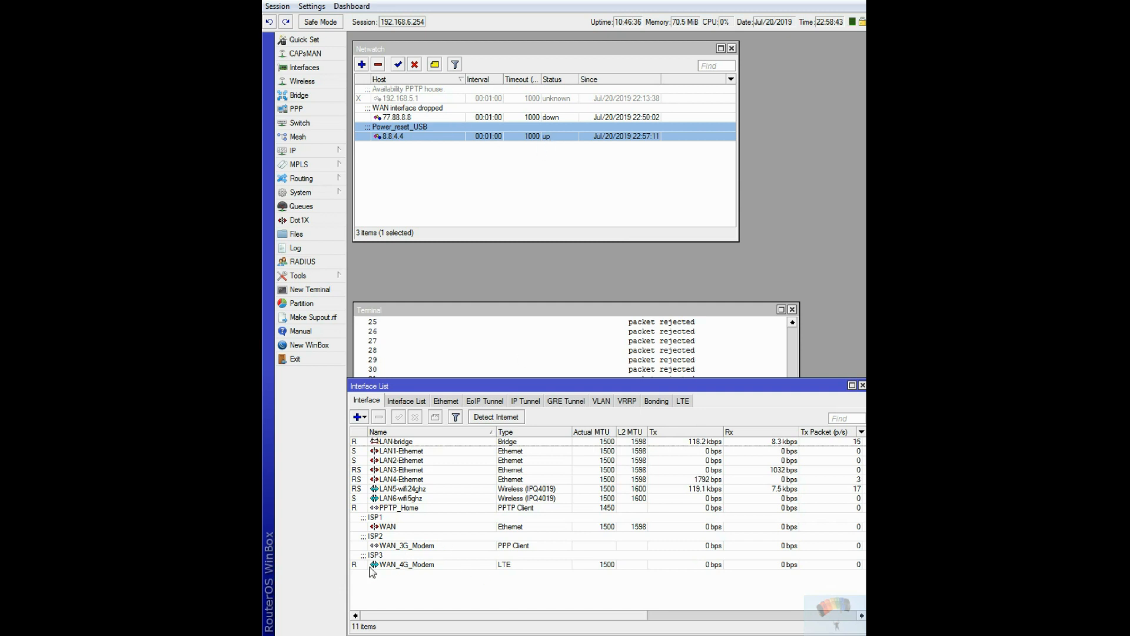
{"action": "left_click", "coordinate": [400, 565]}
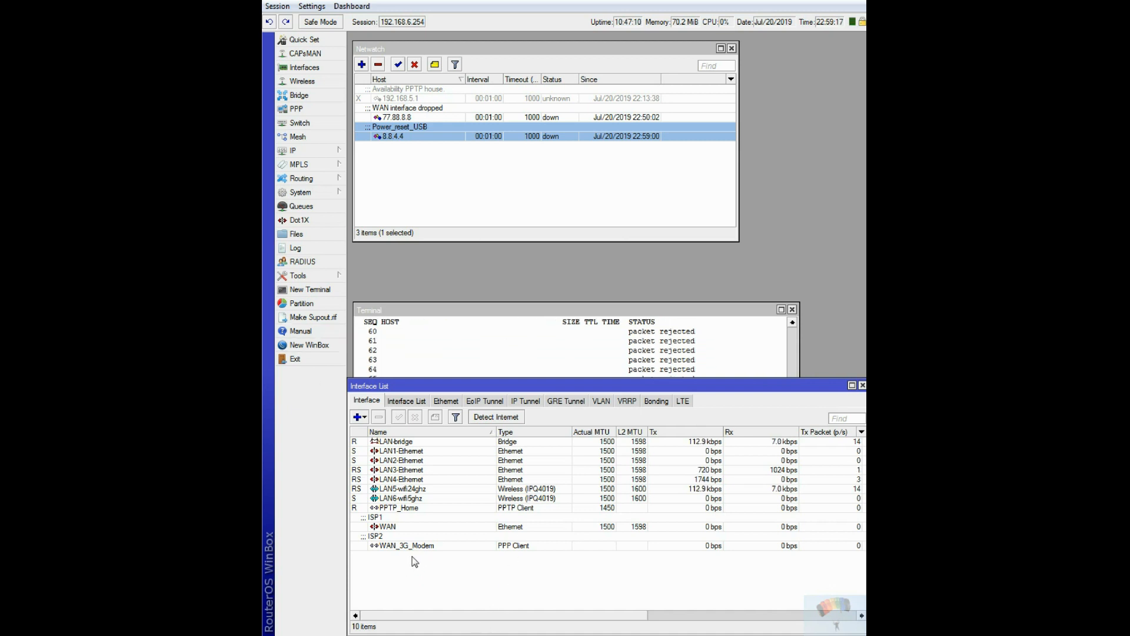
{"action": "left_click_drag", "start_coordinate": [575, 311], "coordinate": [565, 152]}
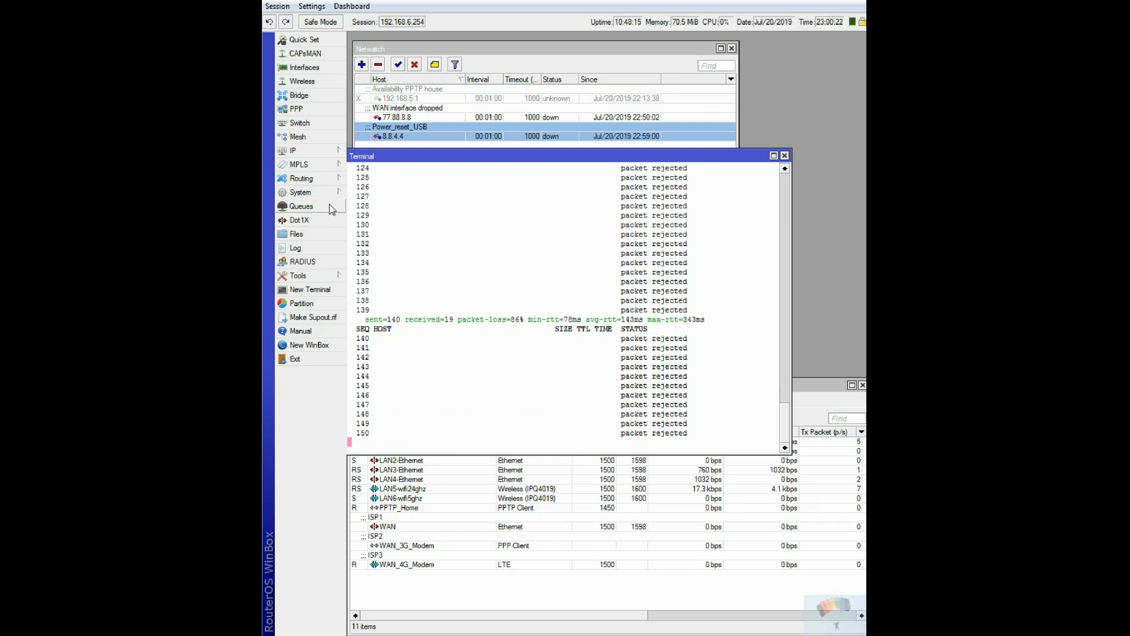
Negate the Google_DNS out interface list again in the 8.8.4.4 firewall drop rule, save it, and return to the running ping.
{"action": "left_click", "coordinate": [309, 151]}
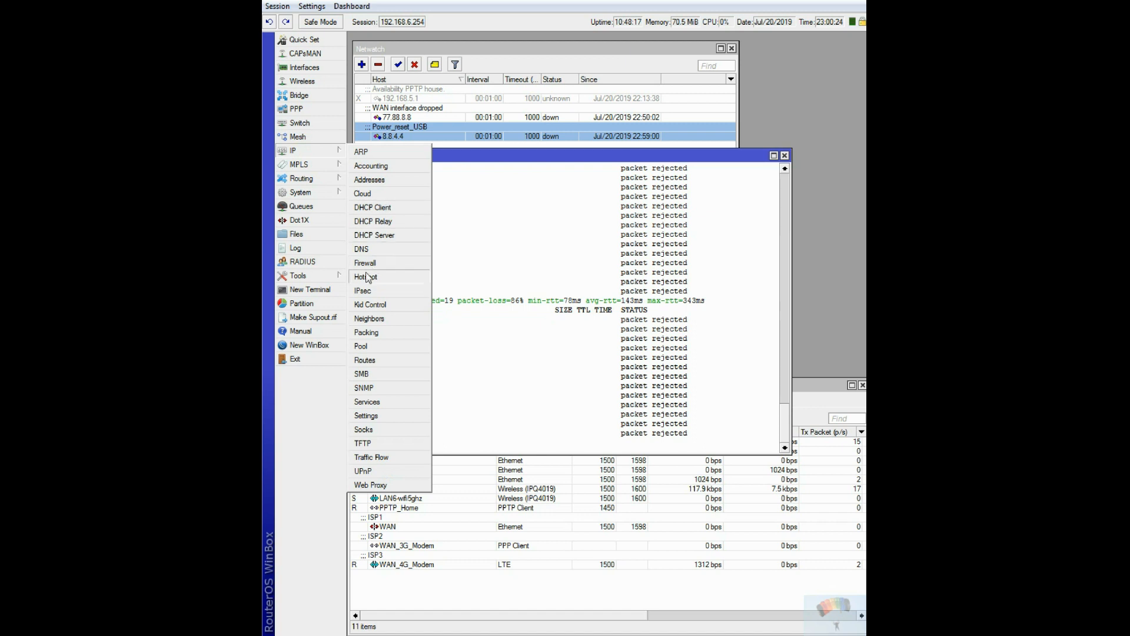
{"action": "left_click", "coordinate": [388, 267]}
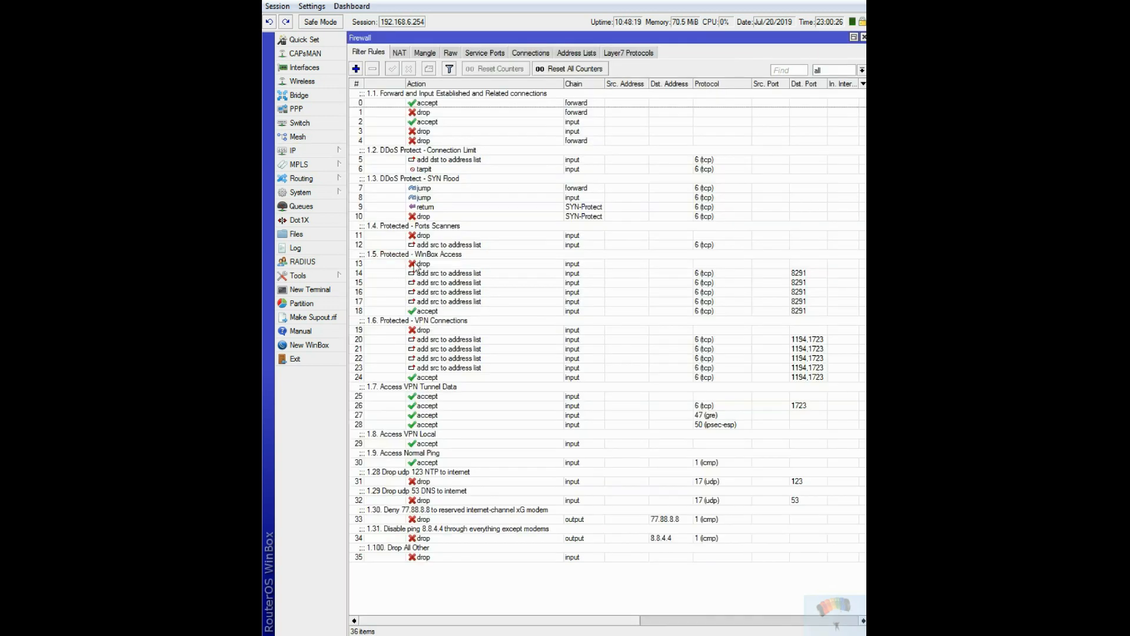
{"action": "double_click", "coordinate": [441, 537]}
{"action": "left_click", "coordinate": [465, 269]}
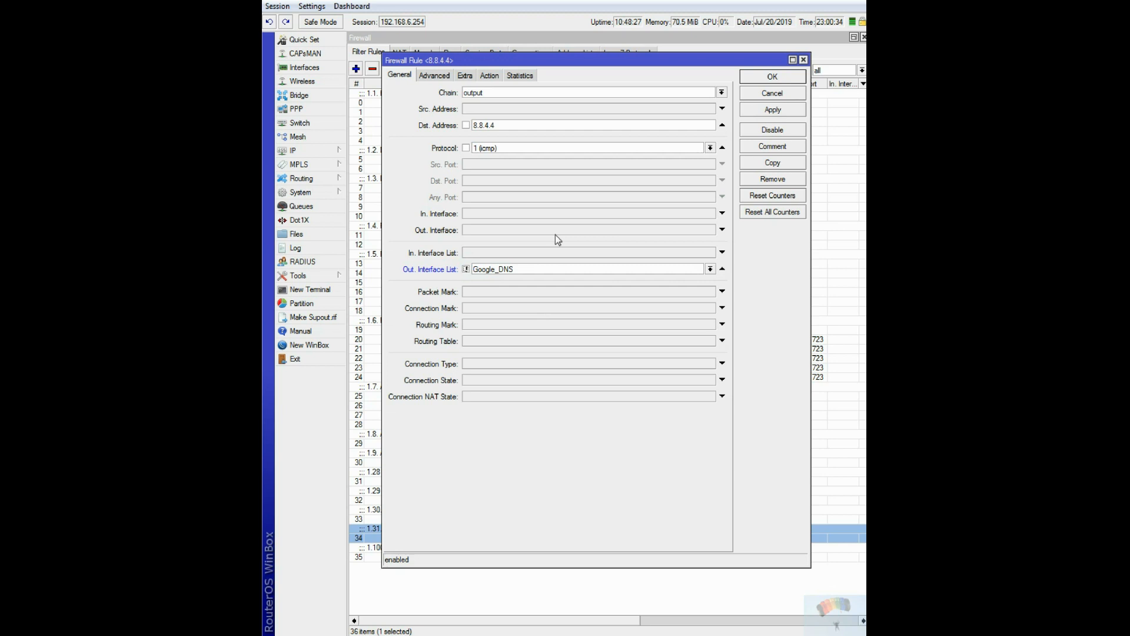
{"action": "left_click", "coordinate": [773, 77]}
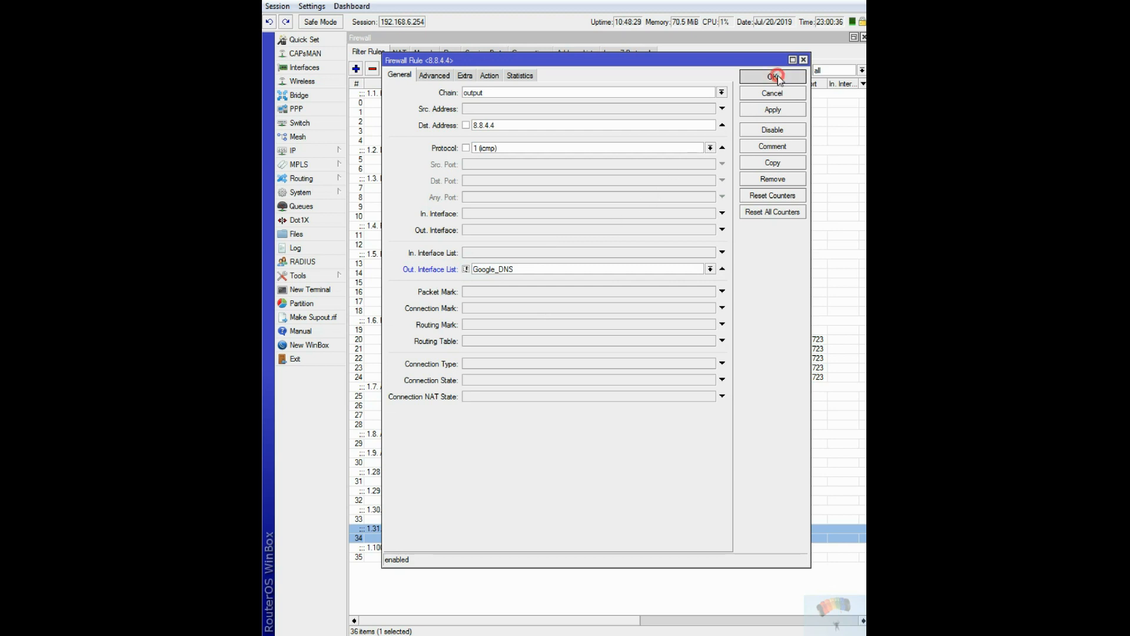
{"action": "left_click", "coordinate": [863, 37]}
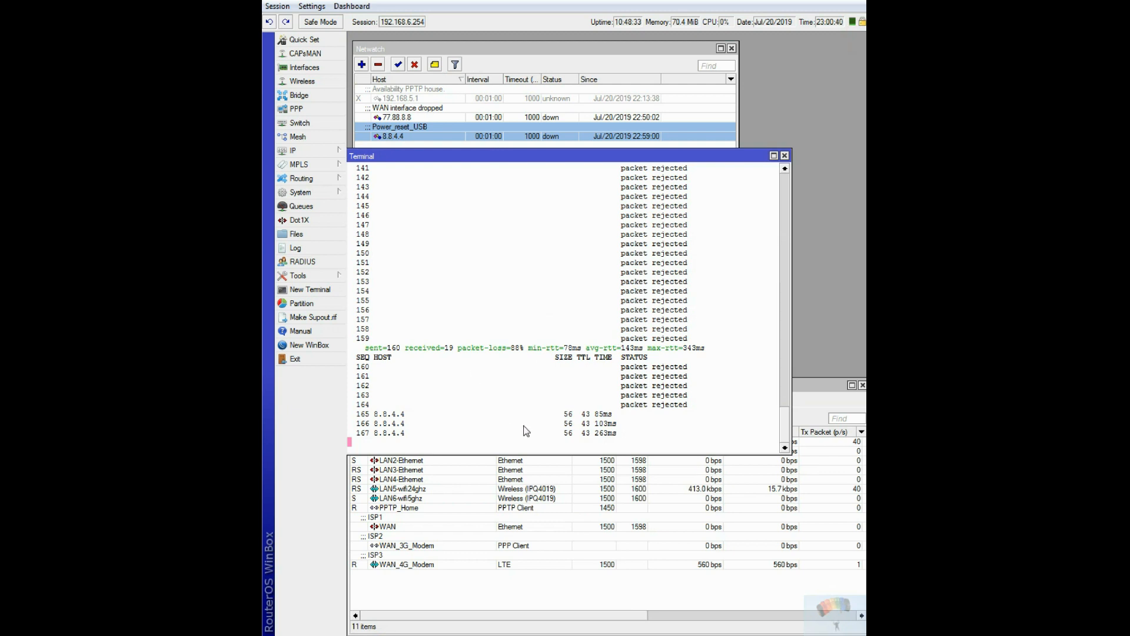